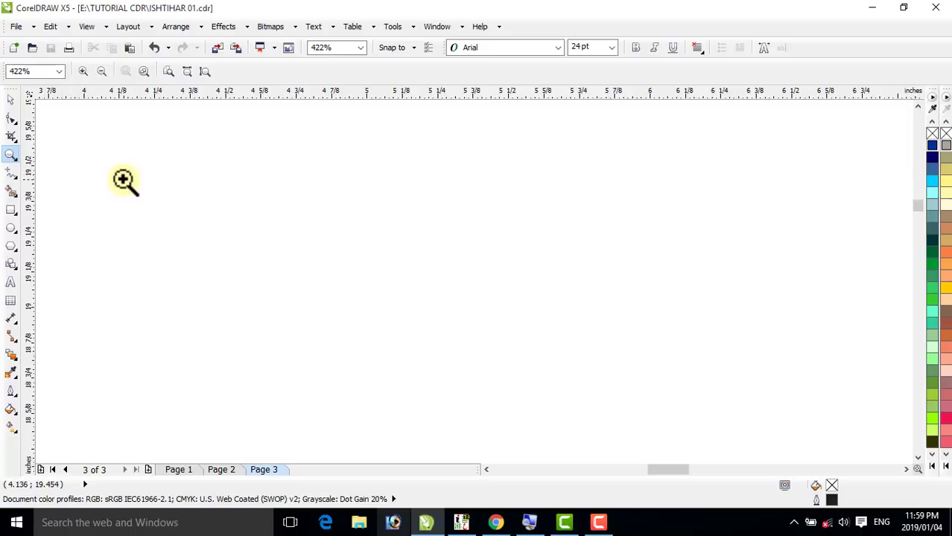
# Place a copy of the black border motif edge to edge beside the original on Page 3 and repeat the duplication along the row
pyautogui.press('F4')
pyautogui.click(11, 101)
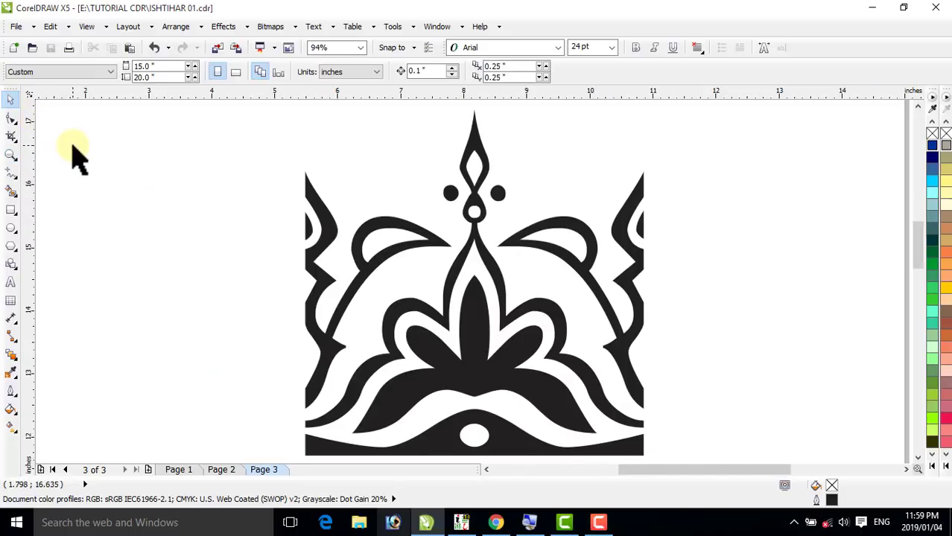
pyautogui.scroll(-2, 235, 237)
pyautogui.click(257, 235)
pyautogui.moveTo(257, 235); pyautogui.dragTo(82, 216)
pyautogui.moveTo(206, 228); pyautogui.dragTo(365, 234)
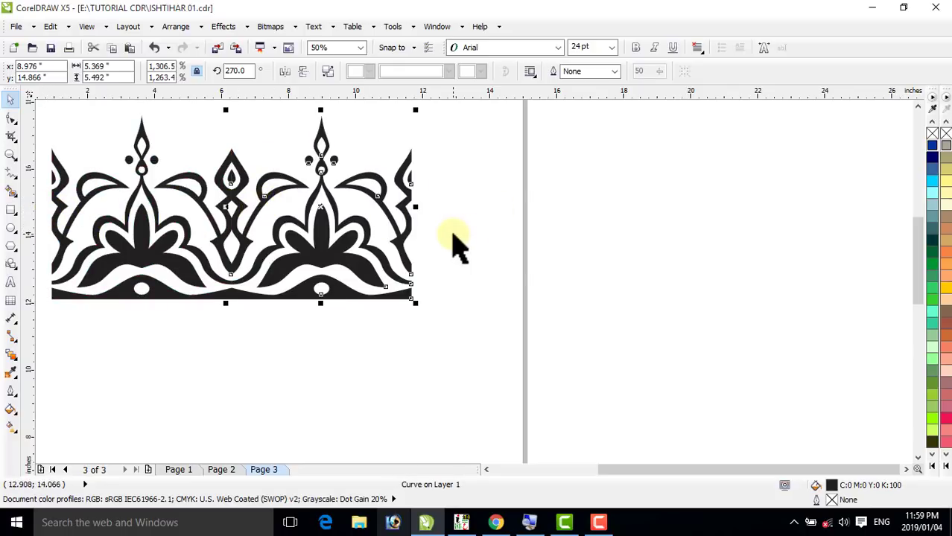
pyautogui.hotkey('ctrl', 'r')
pyautogui.hotkey('ctrl', 'r')
# Undo the repeated duplications and the moves of the border motif
pyautogui.hotkey('ctrl', 'z')
pyautogui.hotkey('ctrl', 'z')
pyautogui.hotkey('ctrl', 'z')
pyautogui.hotkey('ctrl', 'z')
pyautogui.hotkey('shift', 'F2')
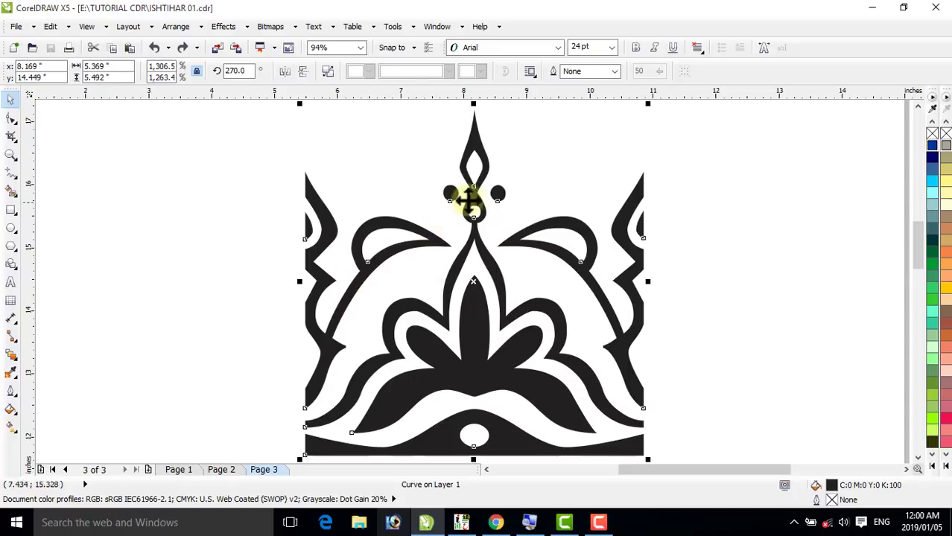
# Open Page 1 and examine the coloured border frame around the page, including its upper corner and upper edge
pyautogui.click(181, 470)
pyautogui.hotkey('shift', 'F4')
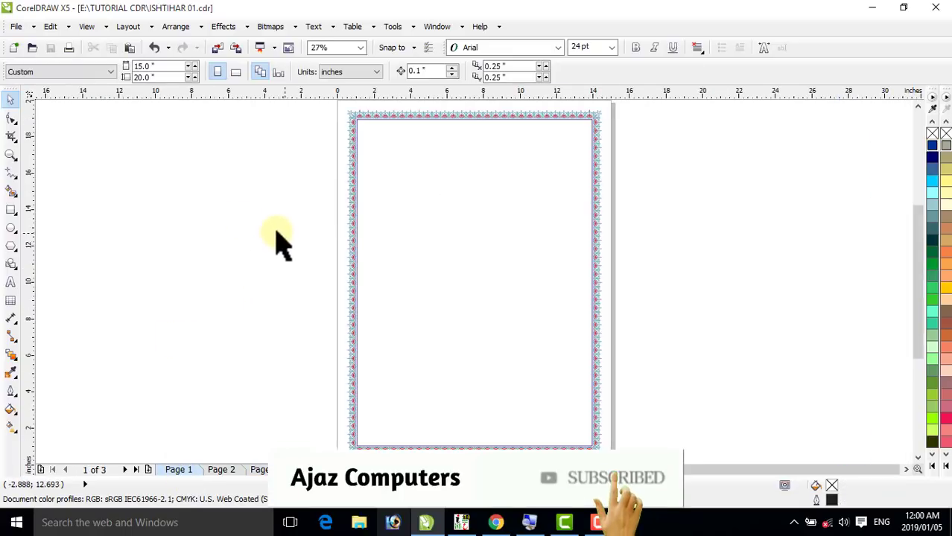
pyautogui.click(10, 154)
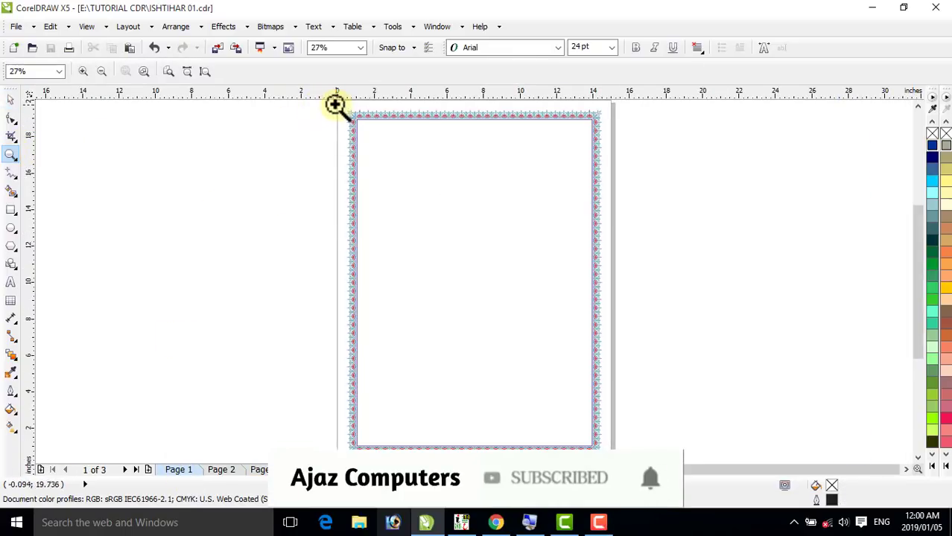
pyautogui.moveTo(335, 105); pyautogui.dragTo(498, 293)
pyautogui.rightClick(498, 260)
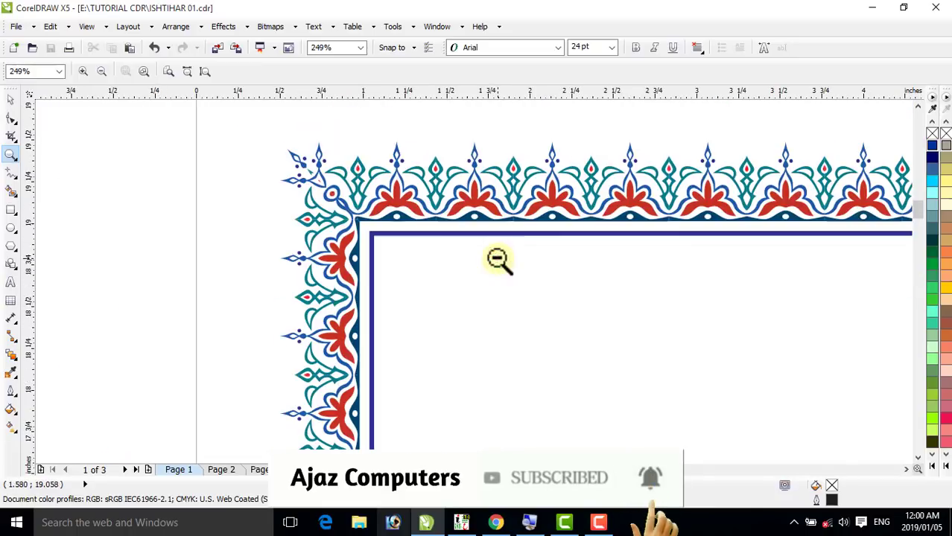
pyautogui.hotkey('shift', 'F4')
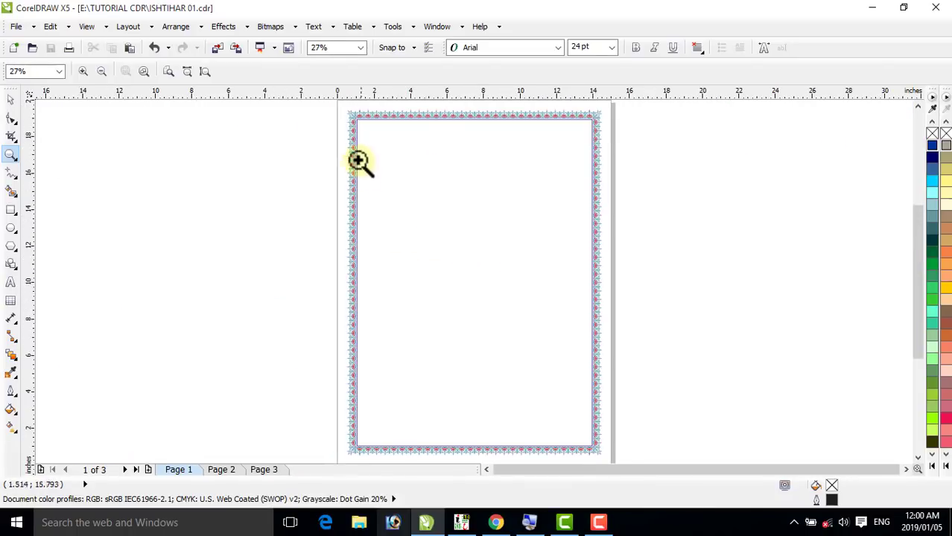
pyautogui.moveTo(342, 107); pyautogui.dragTo(607, 206)
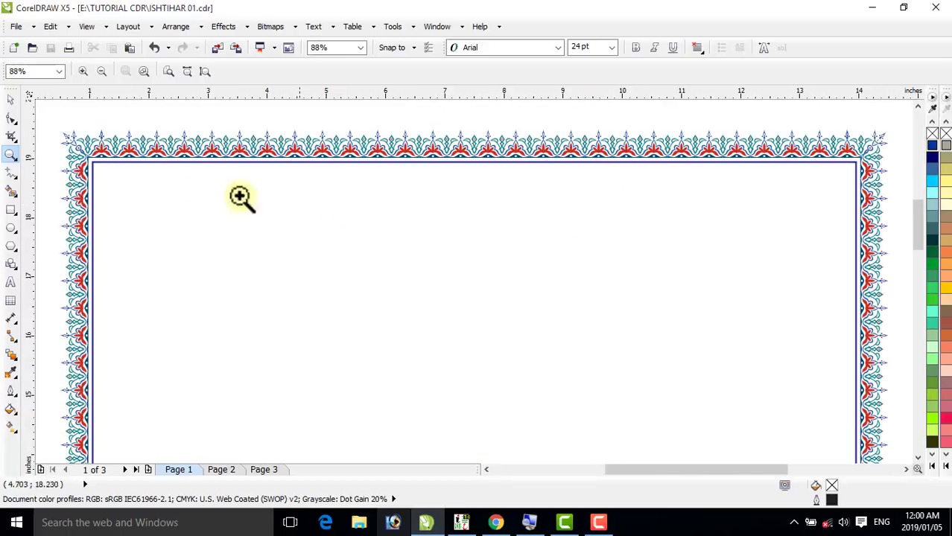
pyautogui.click(10, 98)
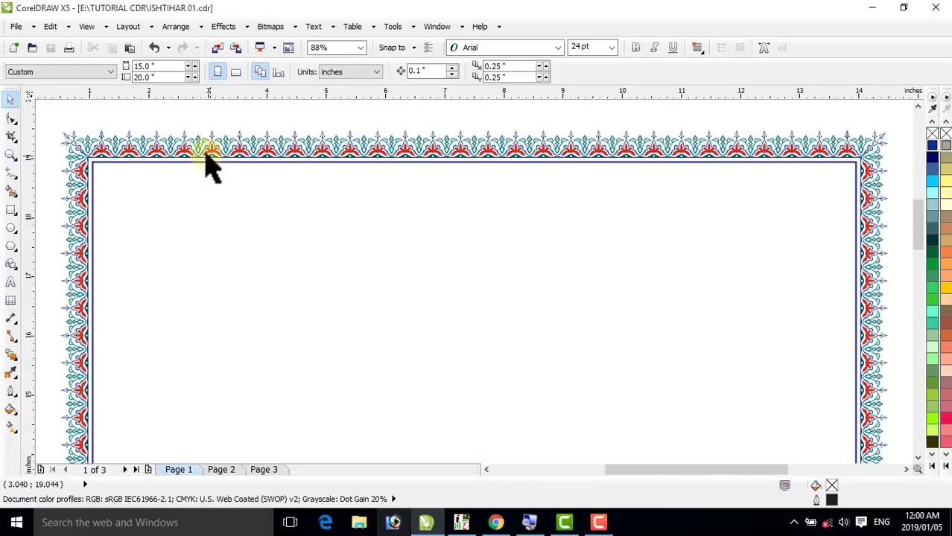
# Switch to the YouTube channel page in Chrome and look through its uploads for the video on downloading CDR and EPS files
pyautogui.click(494, 522)
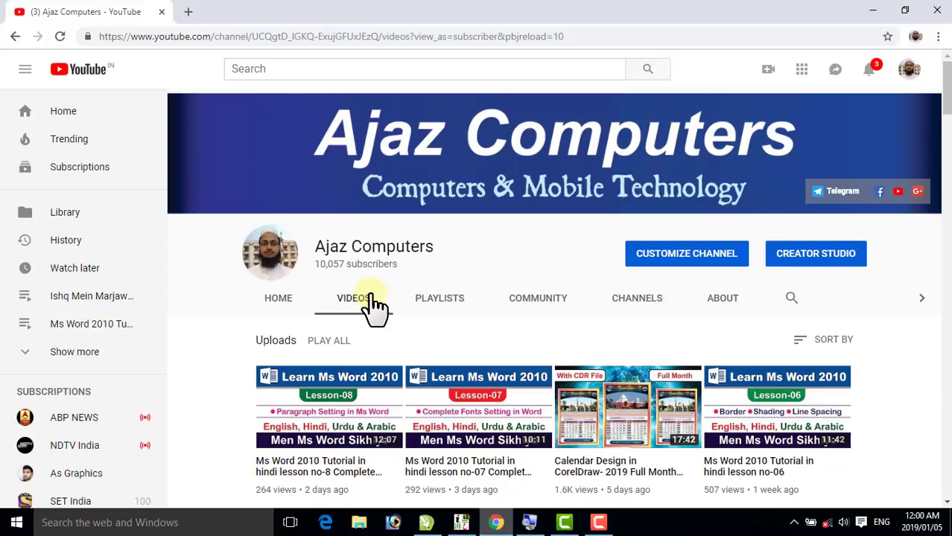
pyautogui.scroll(-7, 425, 312)
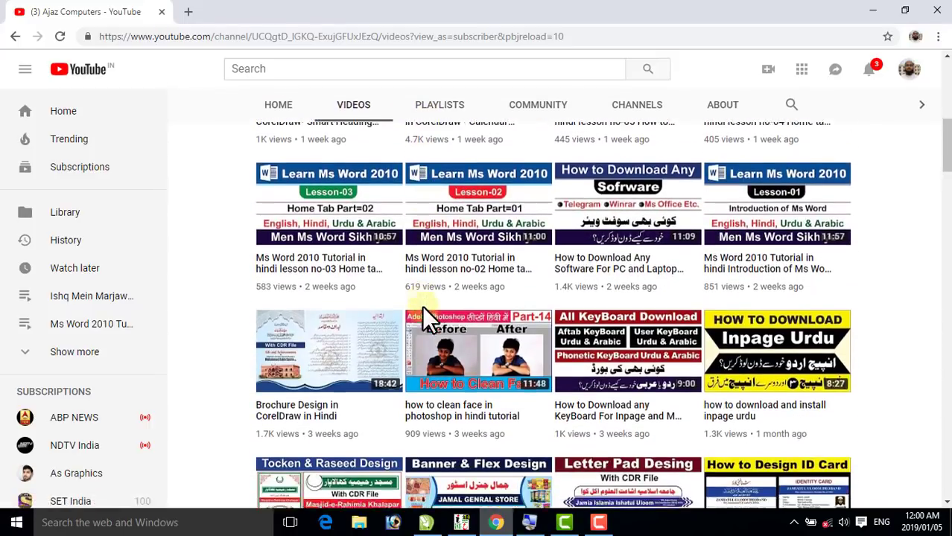
pyautogui.scroll(-7, 423, 313)
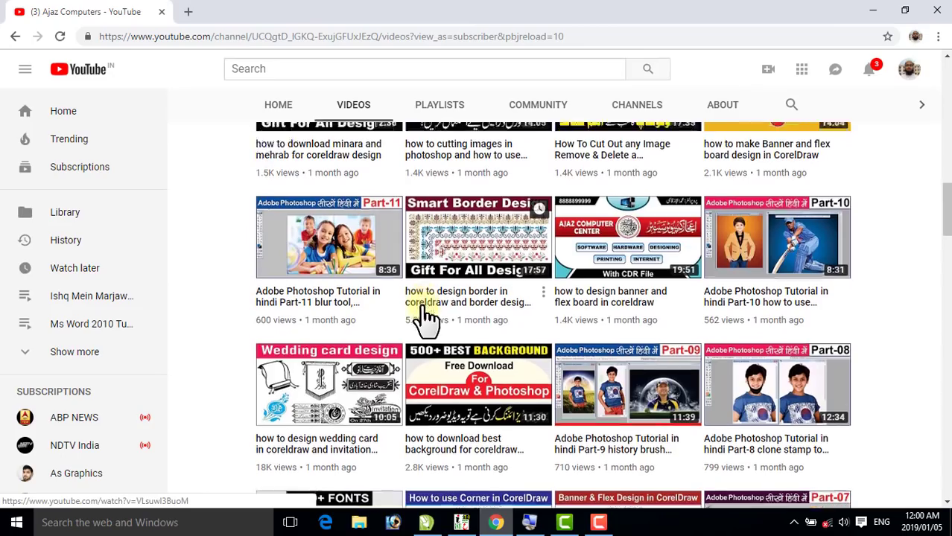
pyautogui.scroll(-8, 425, 317)
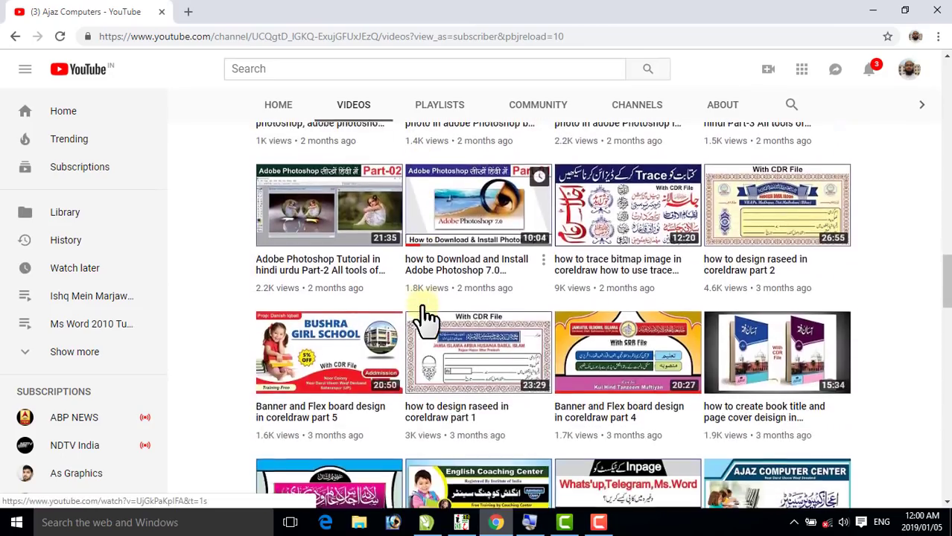
pyautogui.scroll(-5, 427, 317)
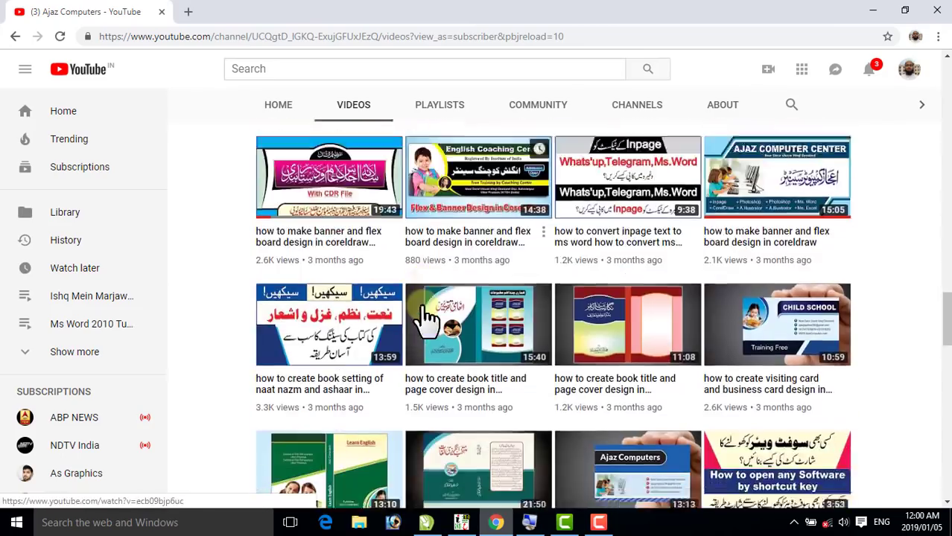
pyautogui.scroll(-5, 426, 317)
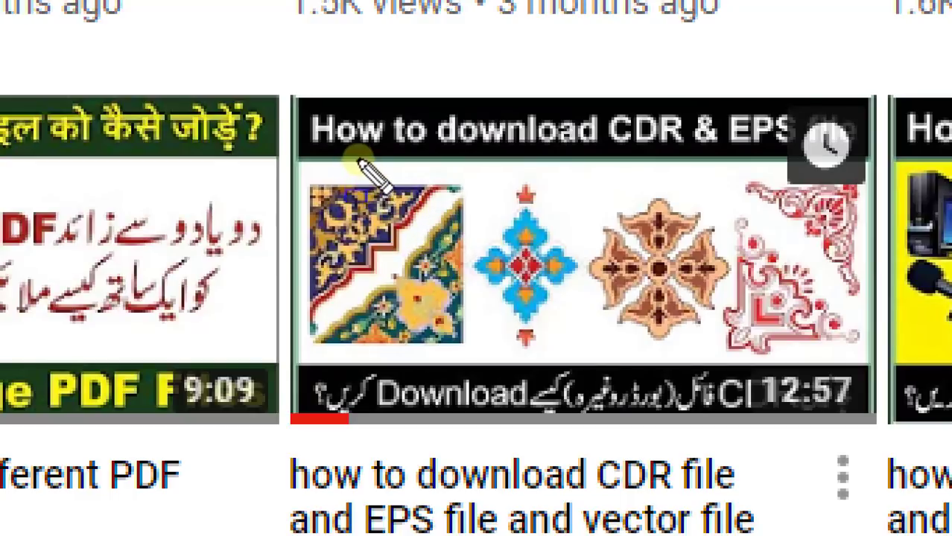
pyautogui.moveTo(380, 182)
pyautogui.mouseDown()
pyautogui.moveTo(531, 278)
pyautogui.moveTo(640, 331)
pyautogui.mouseUp()
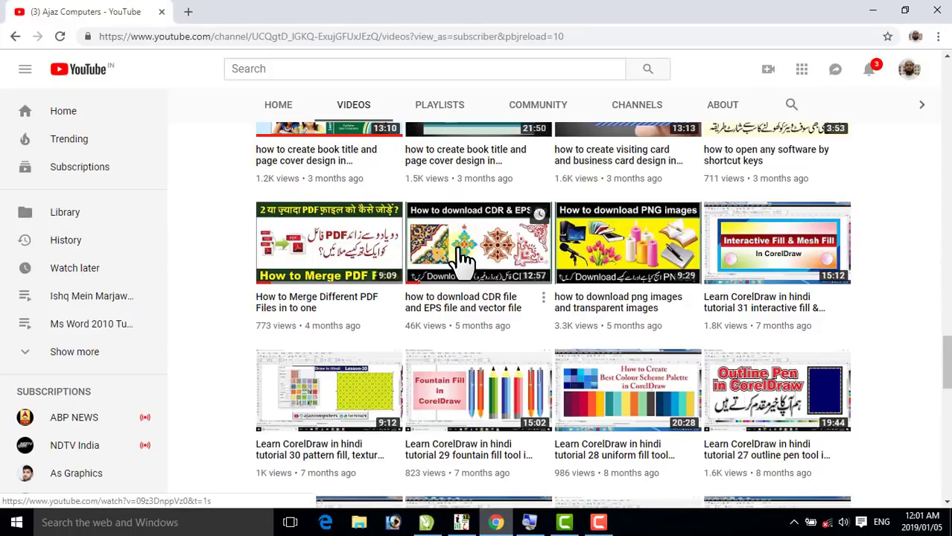
# Look back through the channel's newer uploads for the Smart Border Design video
pyautogui.scroll(2, 458, 238)
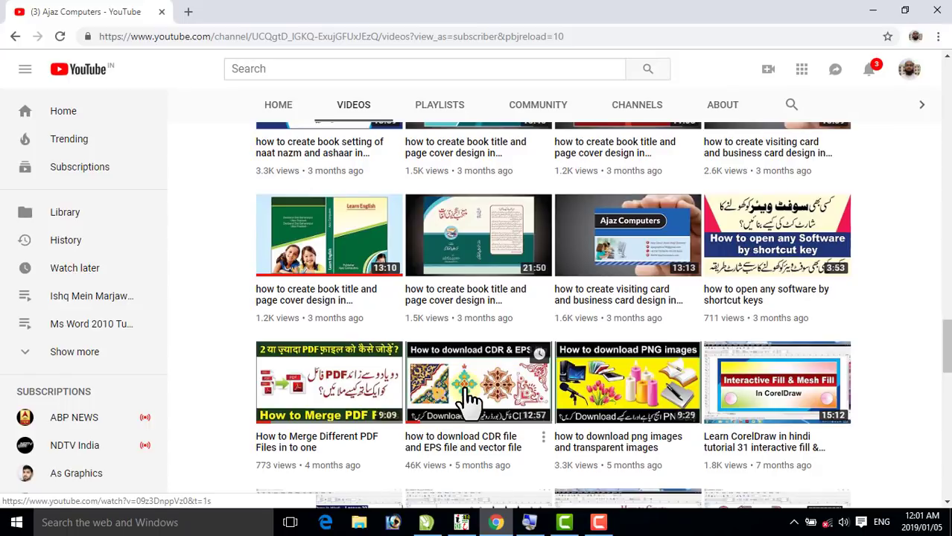
pyautogui.scroll(3, 468, 399)
pyautogui.scroll(-4, 468, 398)
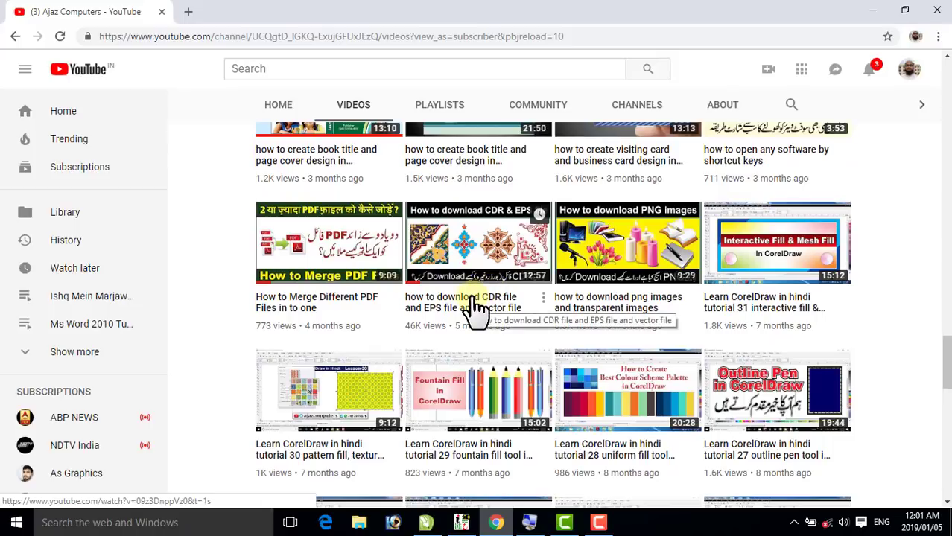
pyautogui.scroll(7, 477, 307)
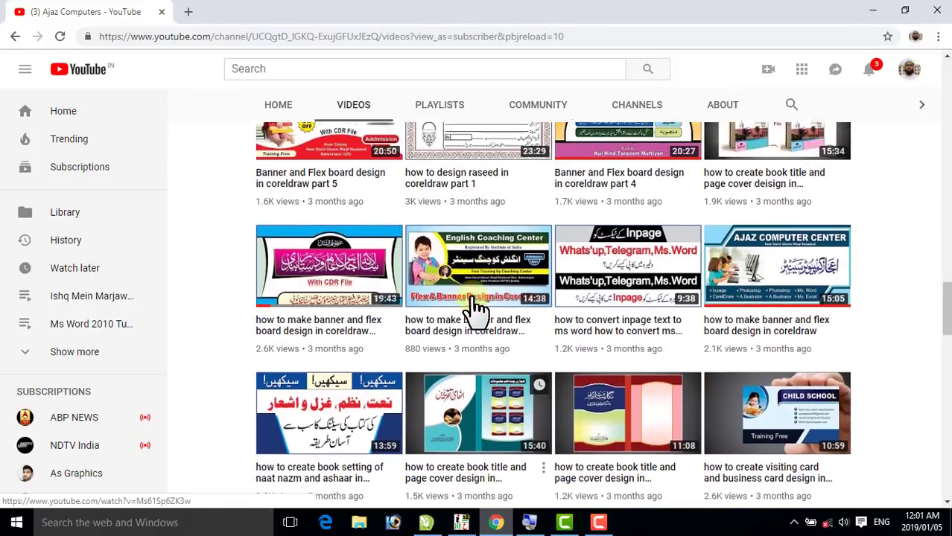
pyautogui.scroll(10, 477, 306)
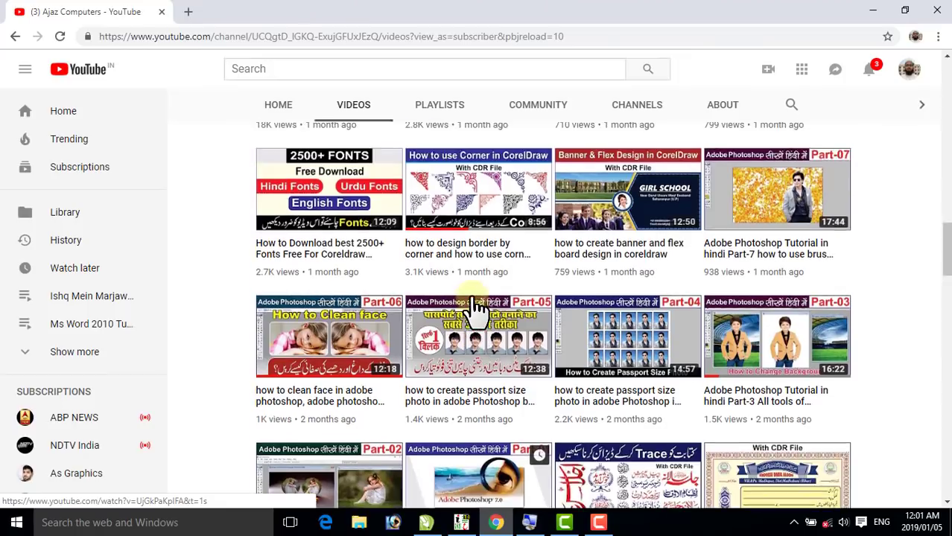
pyautogui.scroll(2, 472, 311)
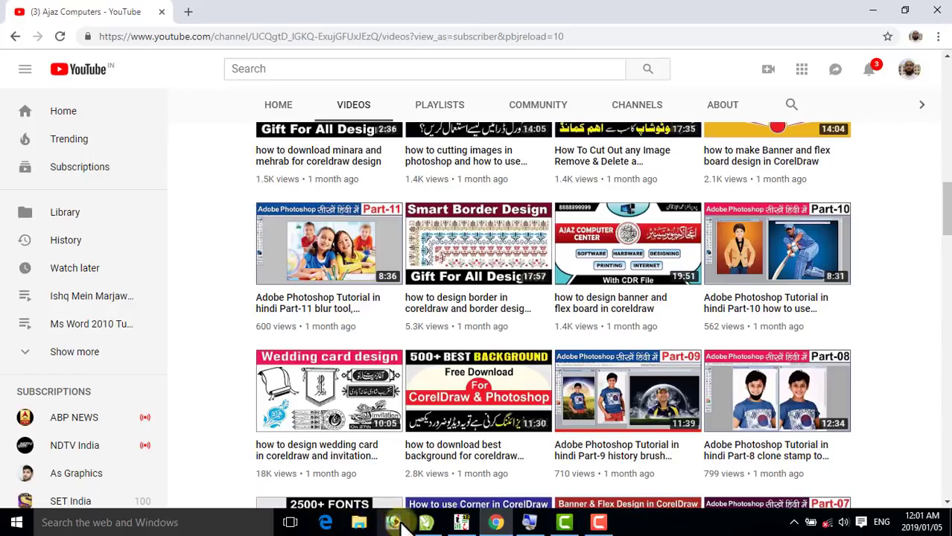
# Switch back to CorelDRAW and ungroup the border frame on Page 1
pyautogui.click(425, 523)
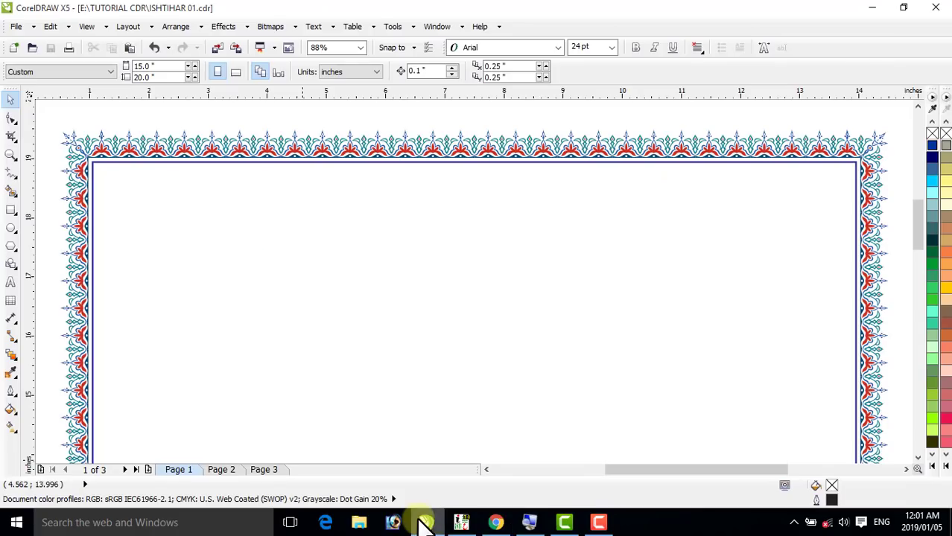
pyautogui.click(335, 197)
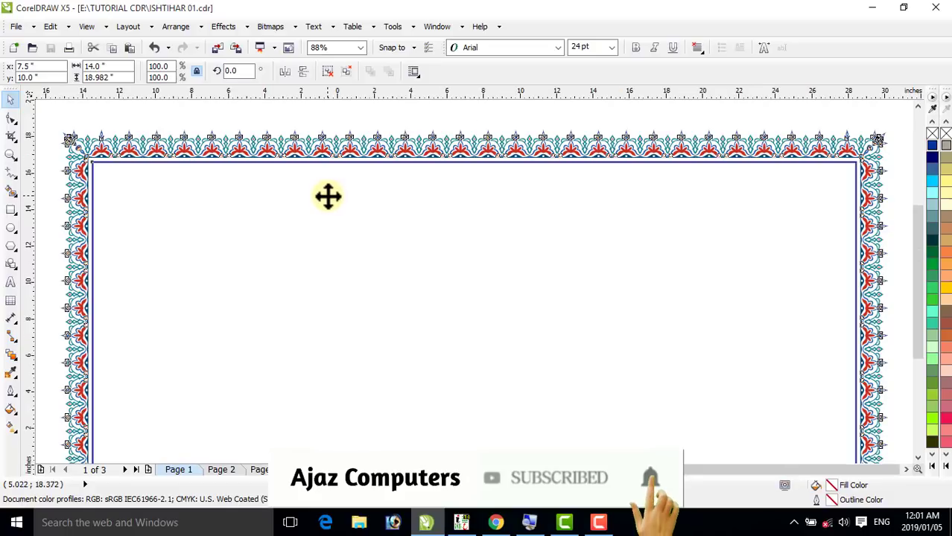
pyautogui.press('F4')
pyautogui.click(319, 212)
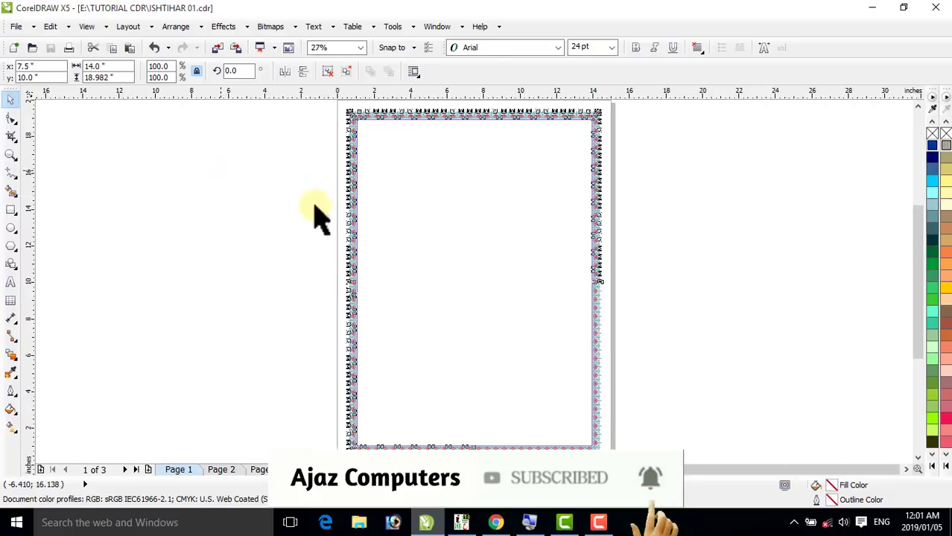
pyautogui.click(371, 223)
pyautogui.click(328, 72)
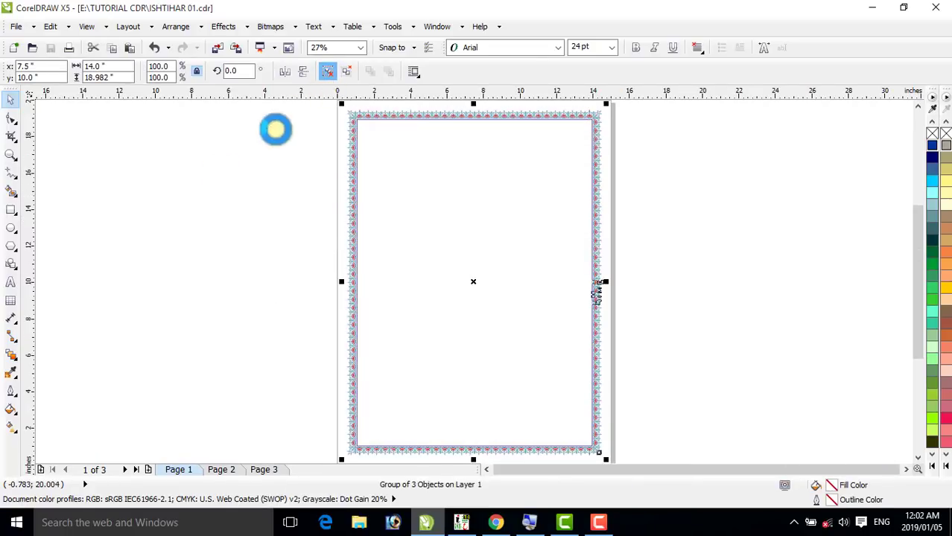
# Move the inner rectangle off the page to its right side and group the remaining ornamental border objects
pyautogui.click(409, 224)
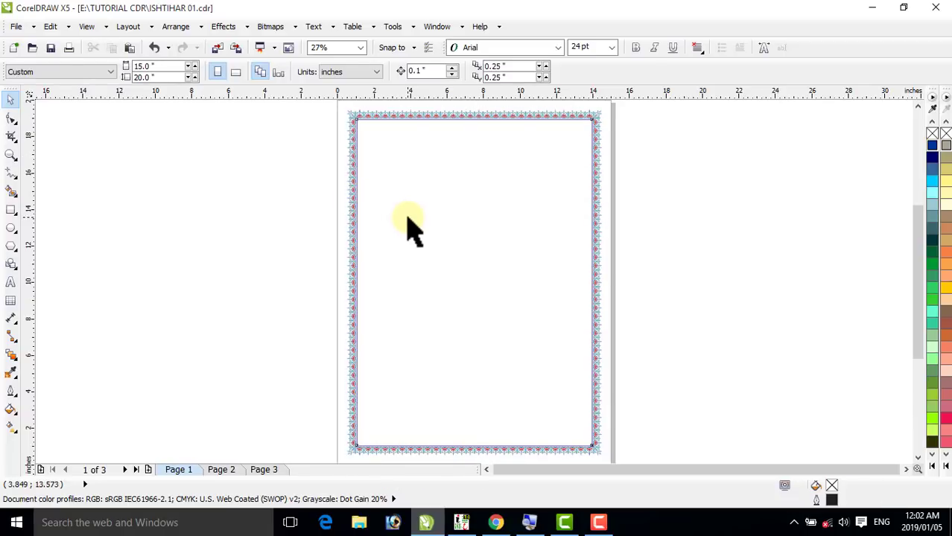
pyautogui.click(395, 217)
pyautogui.moveTo(396, 216); pyautogui.dragTo(685, 231)
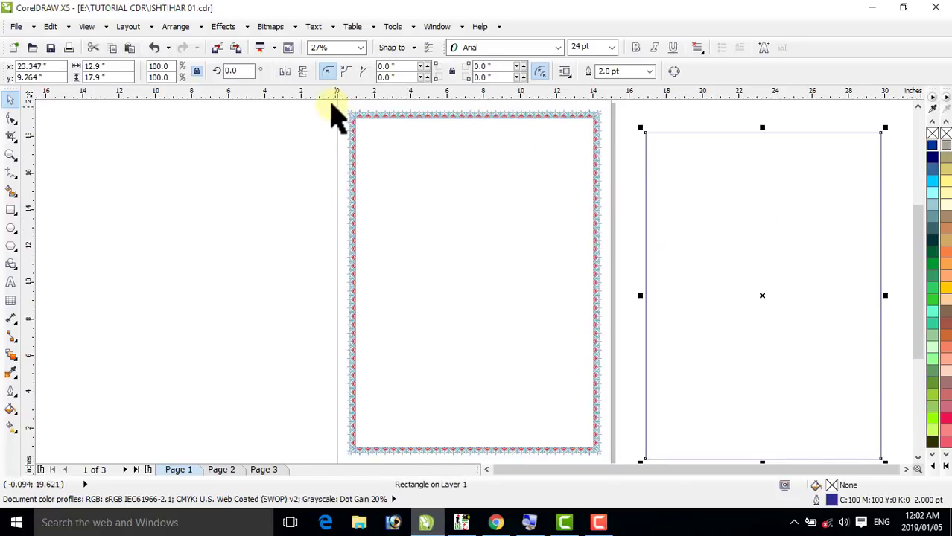
pyautogui.moveTo(332, 105); pyautogui.dragTo(609, 432)
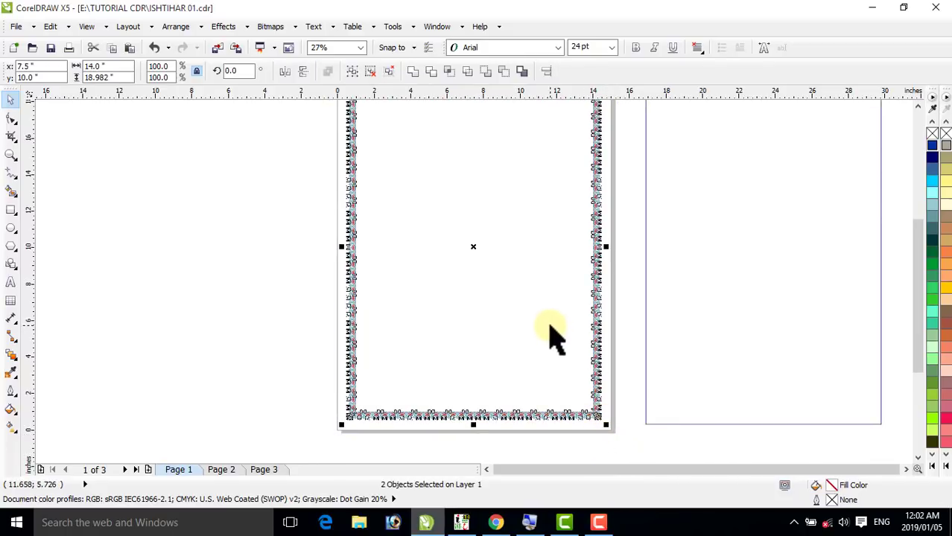
pyautogui.hotkey('ctrl', 'g')
pyautogui.click(277, 243)
# Centre the blue-outlined rectangle on the page, back inside the ornamental border
pyautogui.click(647, 251)
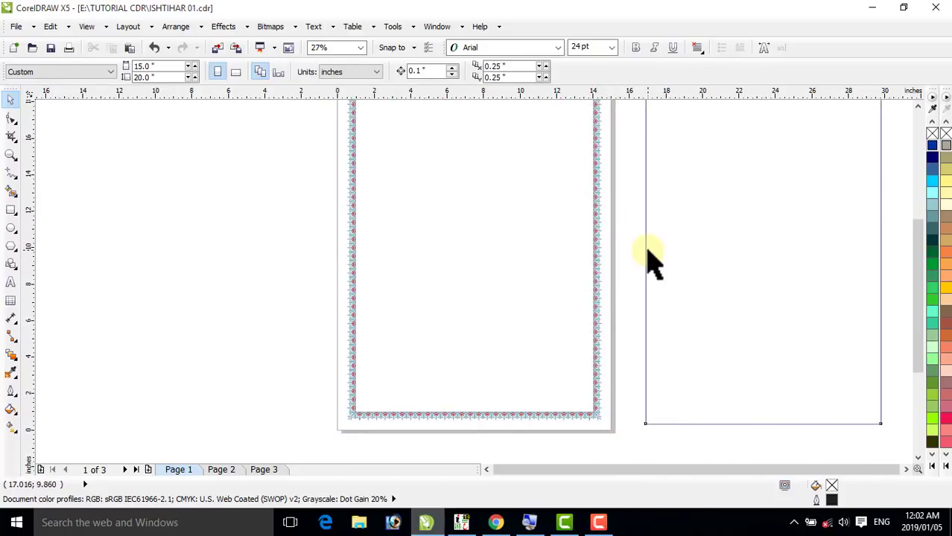
pyautogui.click(646, 251)
pyautogui.press('p')
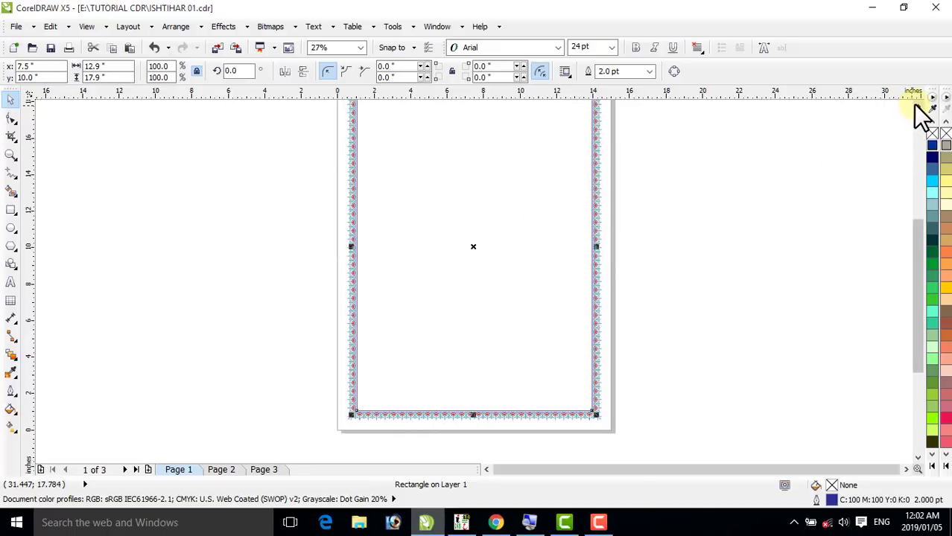
# Form a header box about 3.27 inches high along the upper inside edge of the border from the inner rectangle, keeping its full width
pyautogui.scroll(2, 913, 103)
pyautogui.click(10, 155)
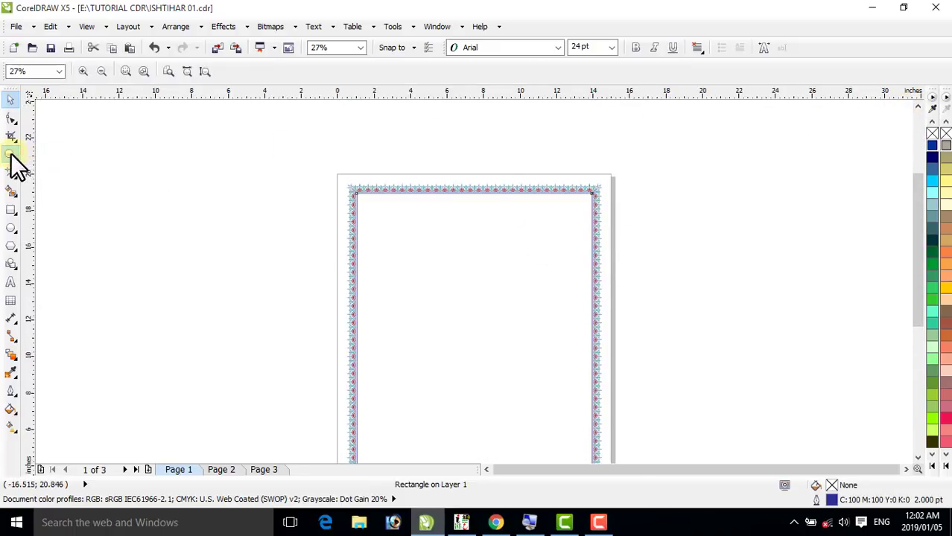
pyautogui.moveTo(282, 157); pyautogui.dragTo(660, 294)
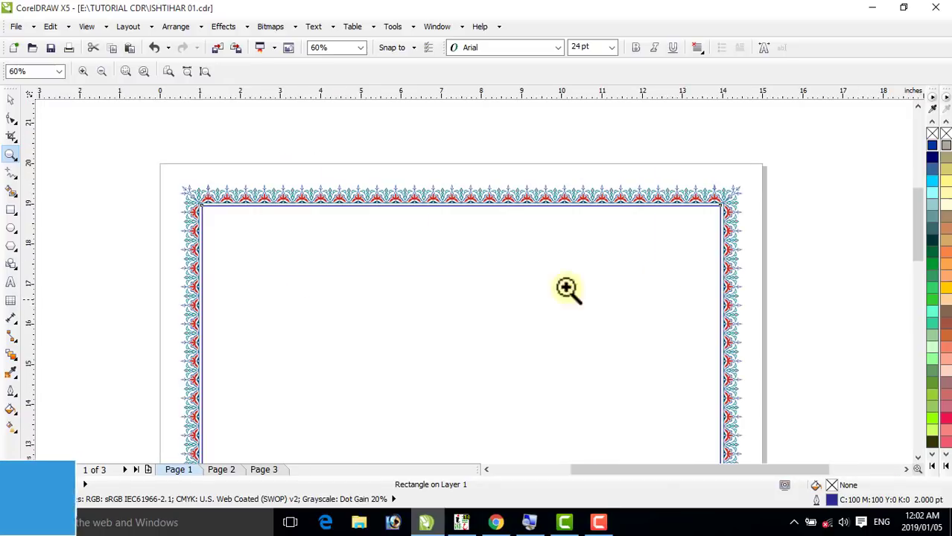
pyautogui.click(10, 99)
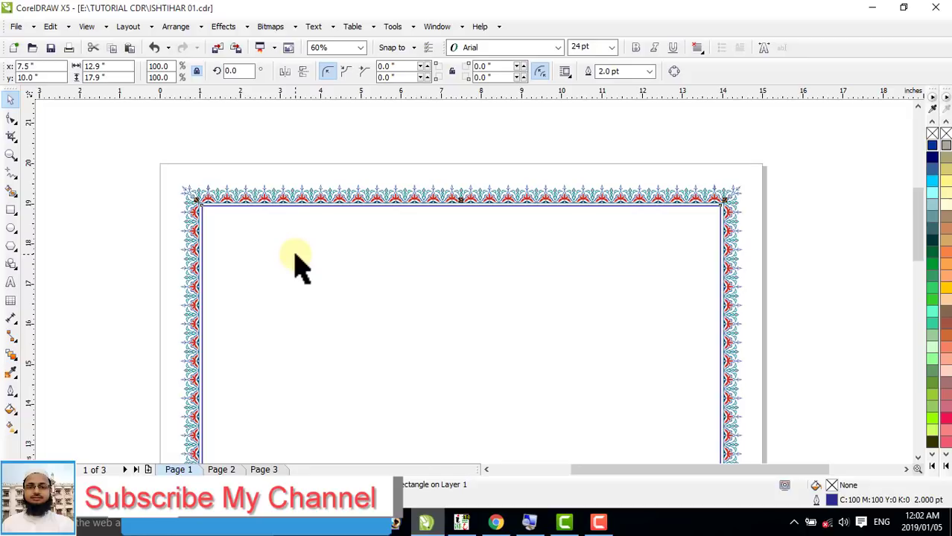
pyautogui.press('F4')
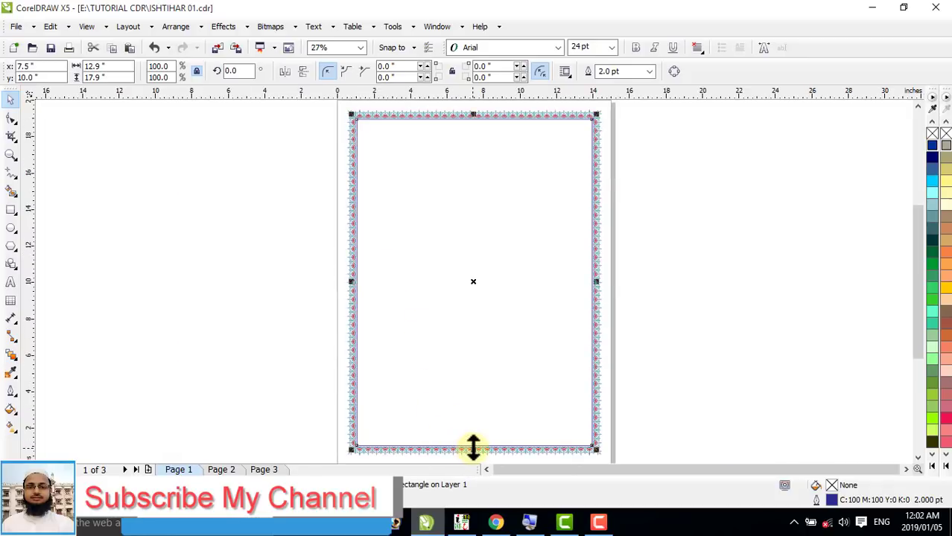
pyautogui.moveTo(473, 447); pyautogui.dragTo(478, 180)
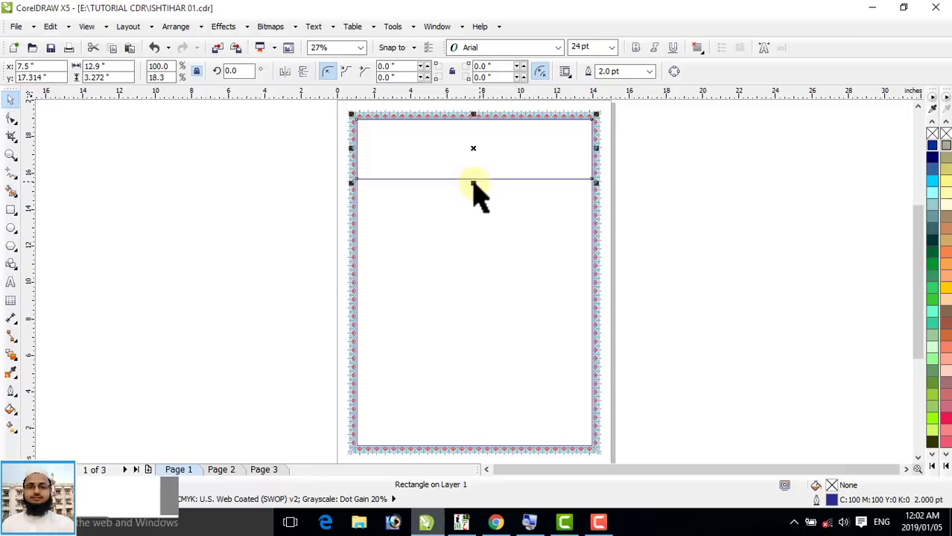
# Set the document's nudge distance to 0.1 inch with no object selected
pyautogui.click(10, 155)
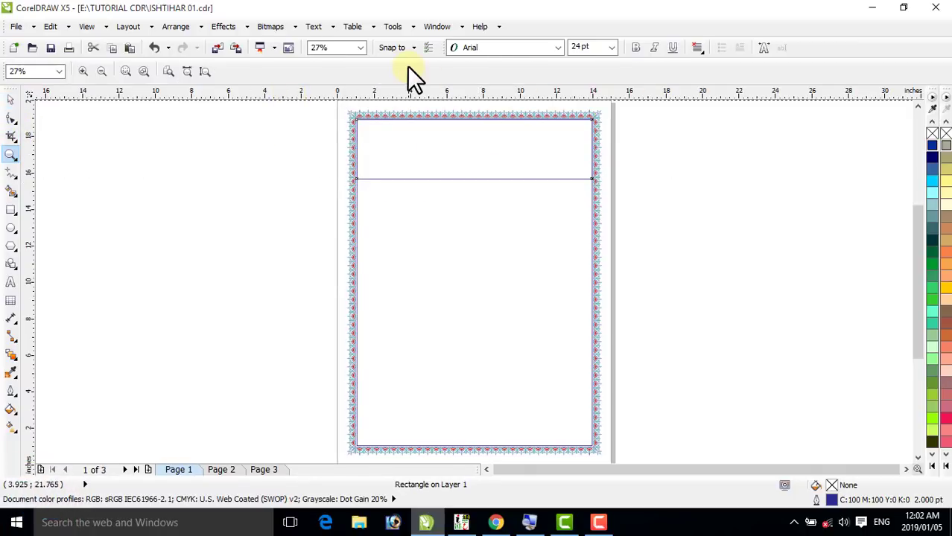
pyautogui.moveTo(320, 111); pyautogui.dragTo(621, 202)
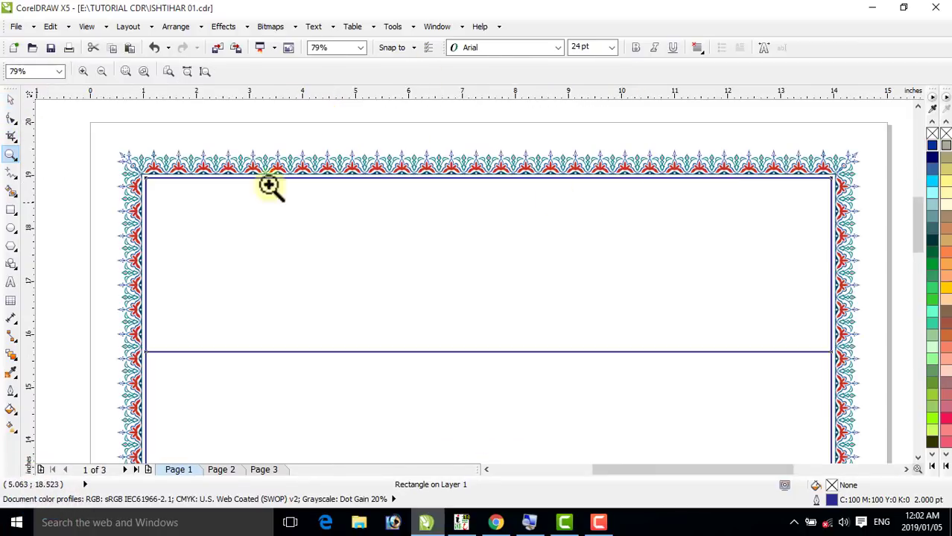
pyautogui.click(11, 99)
pyautogui.click(139, 145)
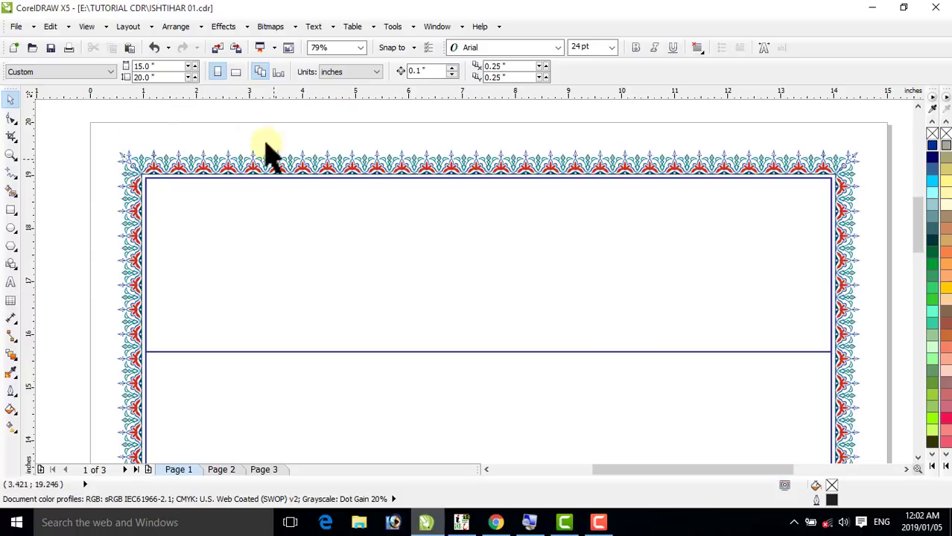
pyautogui.doubleClick(425, 75)
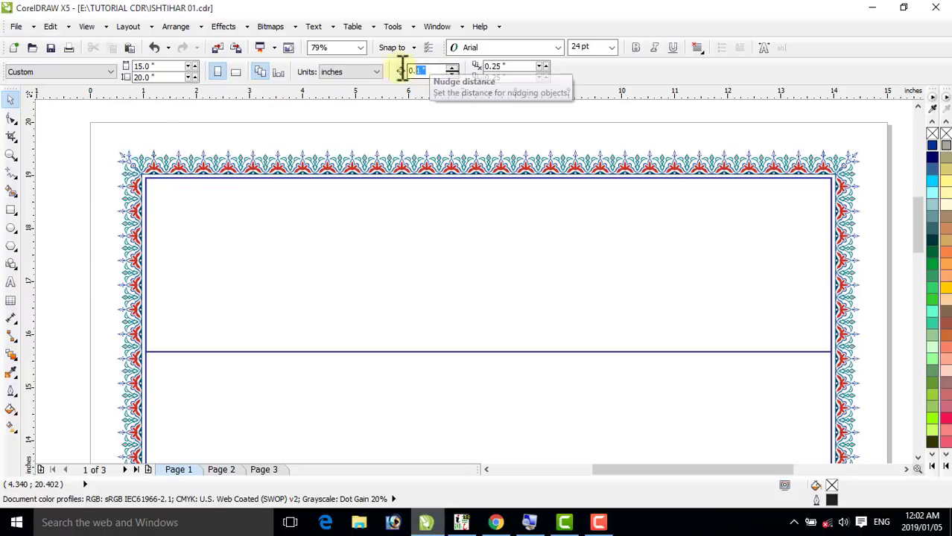
pyautogui.write('0.1')
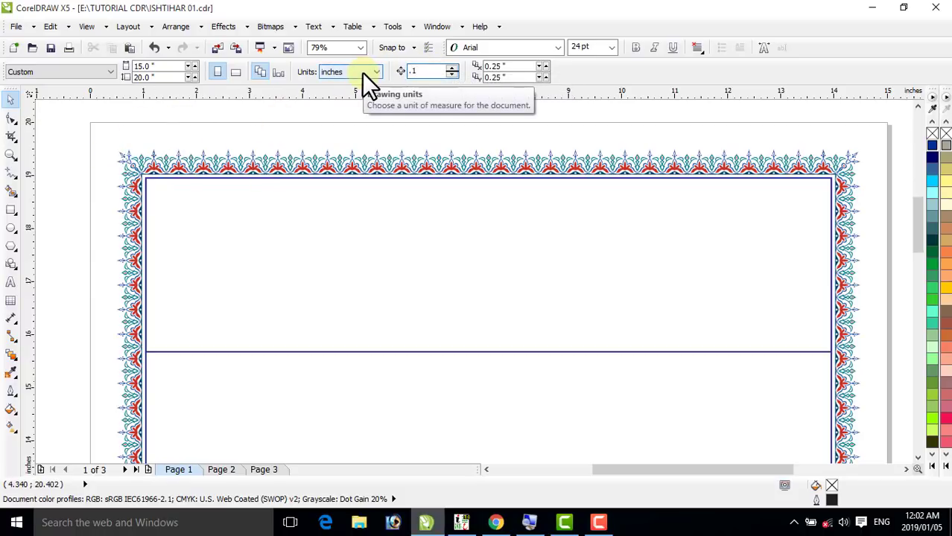
pyautogui.press('Return')
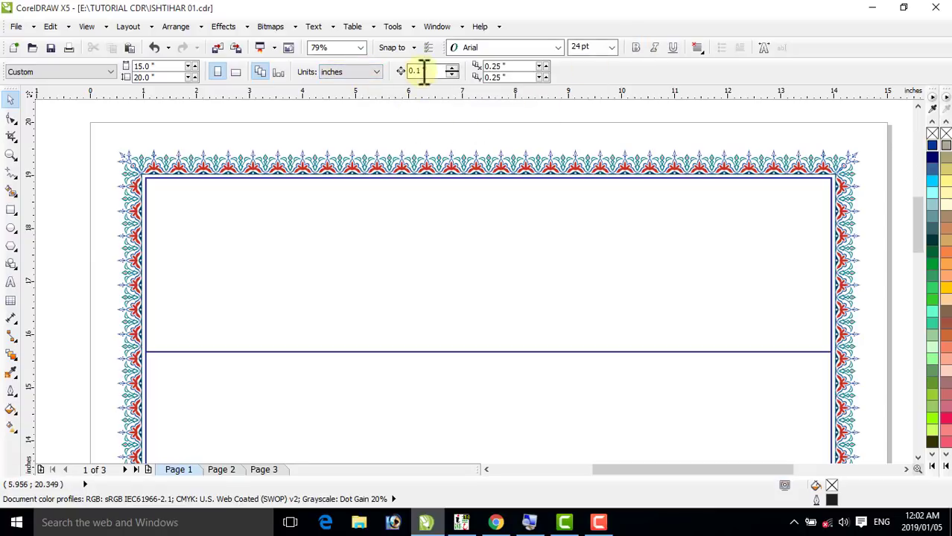
# Convert the header box to curves and shrink it to about 2.82 by 1.94 inches in the border's upper left inner corner
pyautogui.click(376, 230)
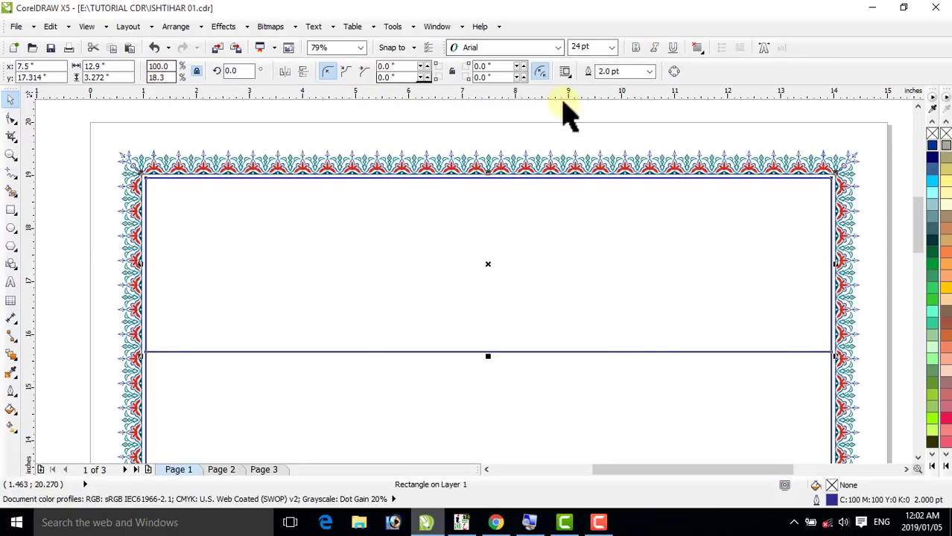
pyautogui.click(673, 71)
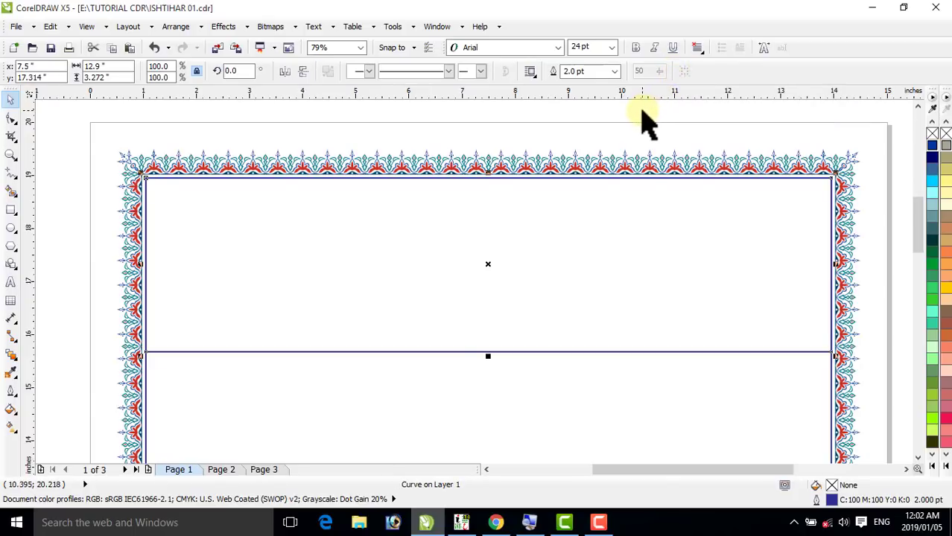
pyautogui.moveTo(838, 265); pyautogui.dragTo(300, 243)
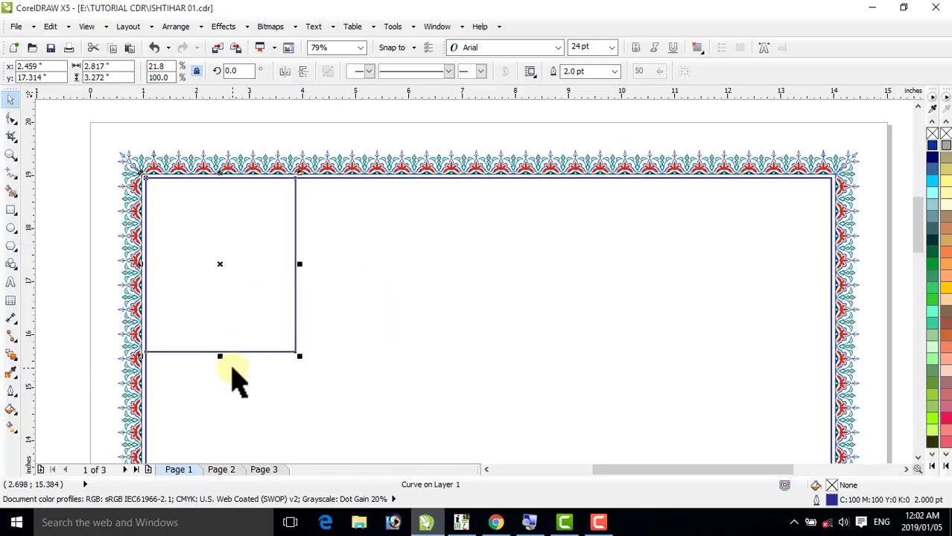
pyautogui.moveTo(220, 355); pyautogui.dragTo(207, 282)
# Move the small box out of the border to just above the page's upper edge
pyautogui.press('F10')
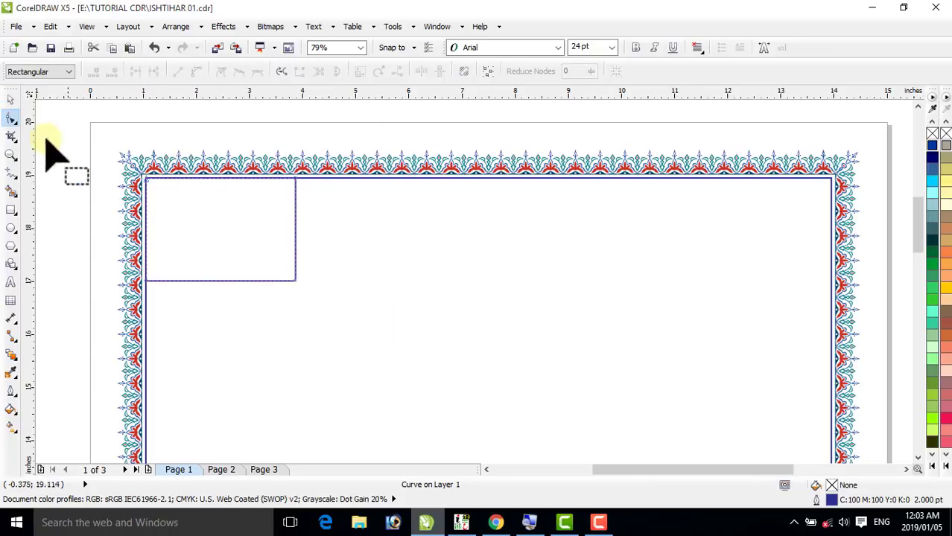
pyautogui.click(10, 99)
pyautogui.moveTo(181, 230); pyautogui.dragTo(284, 156)
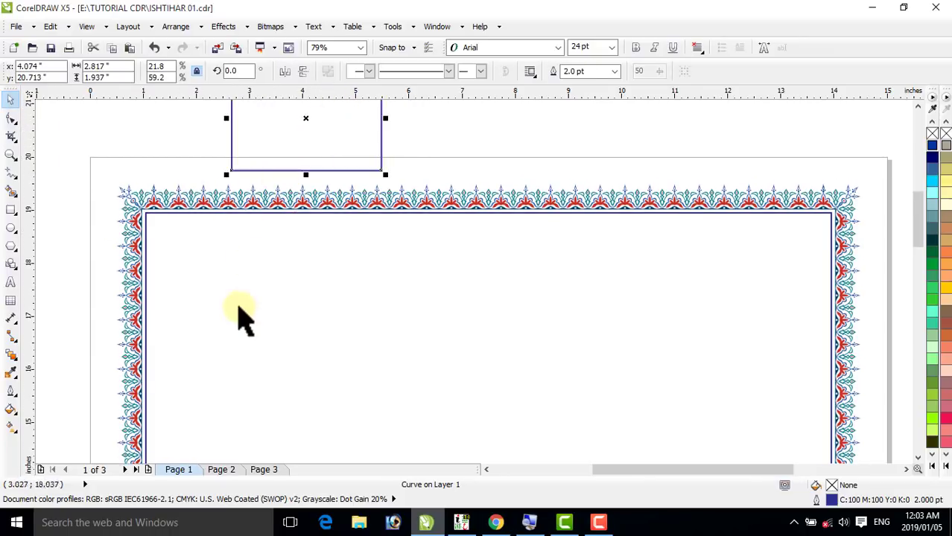
# Add a vertical and a horizontal guideline and centre both on the page, at x 7.5 and y 10 inches
pyautogui.press('F4')
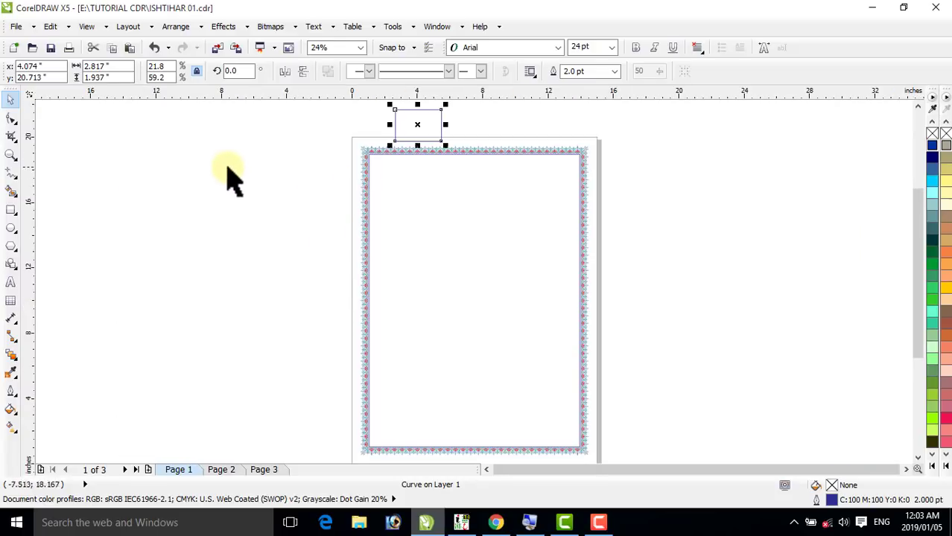
pyautogui.moveTo(28, 188); pyautogui.dragTo(267, 246)
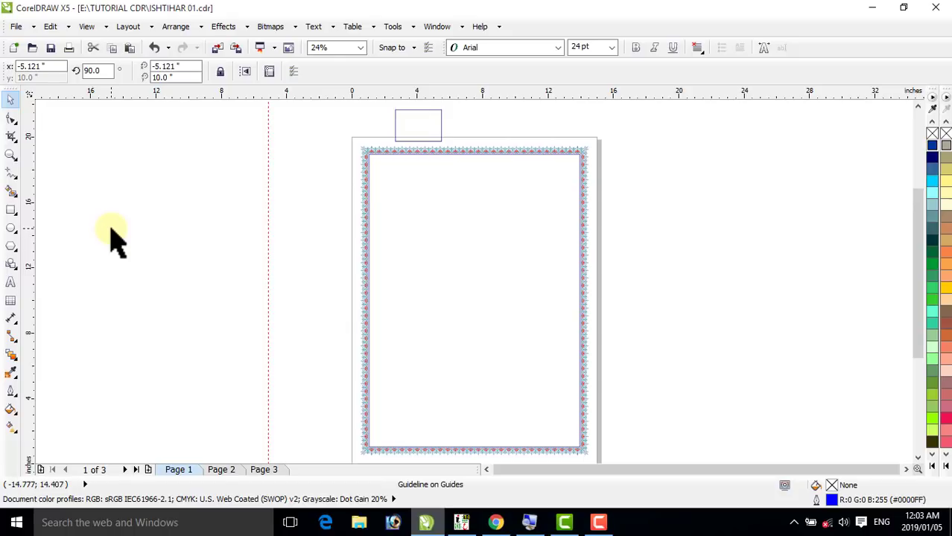
pyautogui.press('p')
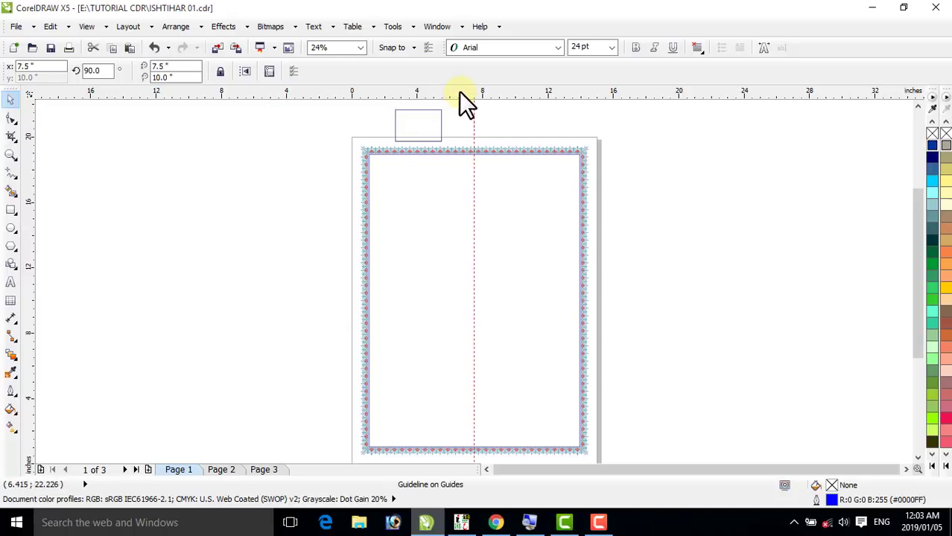
pyautogui.moveTo(460, 93); pyautogui.dragTo(448, 203)
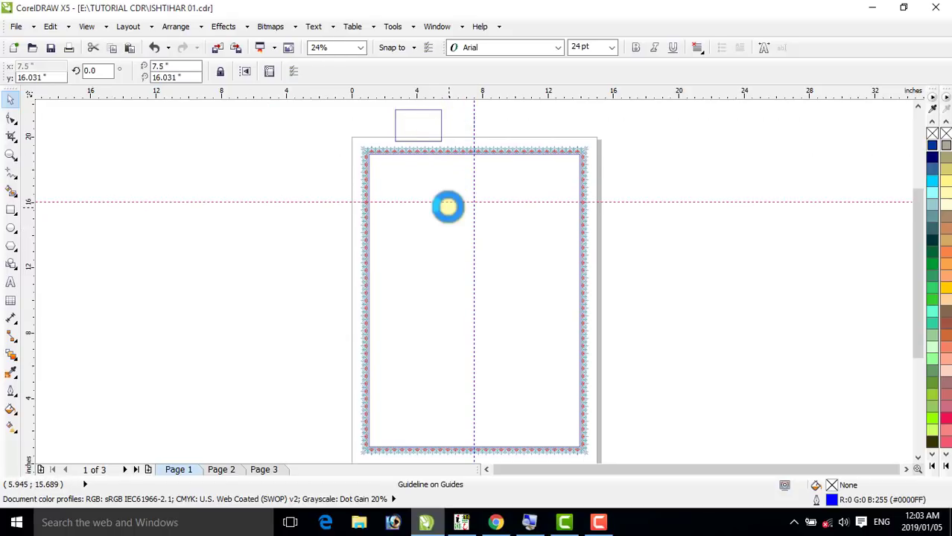
pyautogui.press('p')
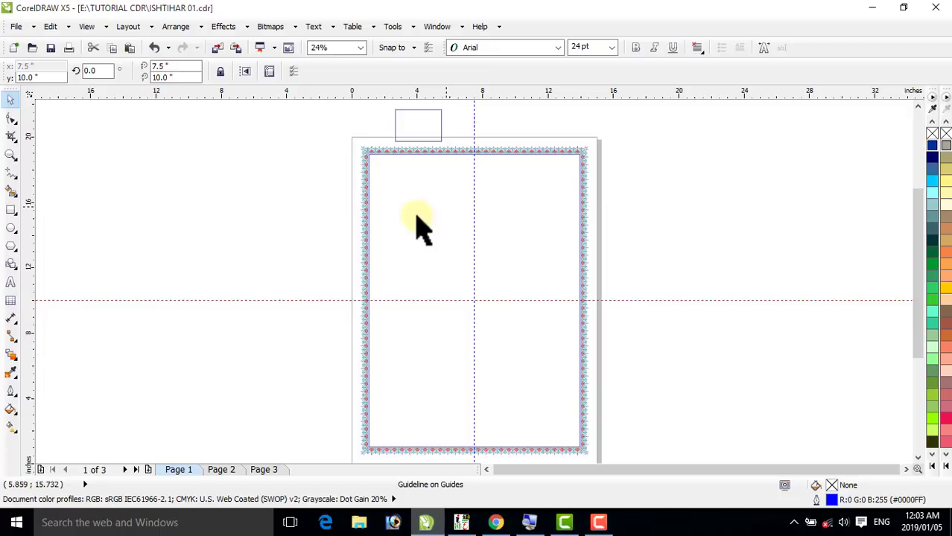
# Draw a straight horizontal line about 16.5 inches long across the upper part of the page, extending past both page edges
pyautogui.click(10, 154)
pyautogui.moveTo(316, 126); pyautogui.dragTo(644, 284)
pyautogui.click(10, 99)
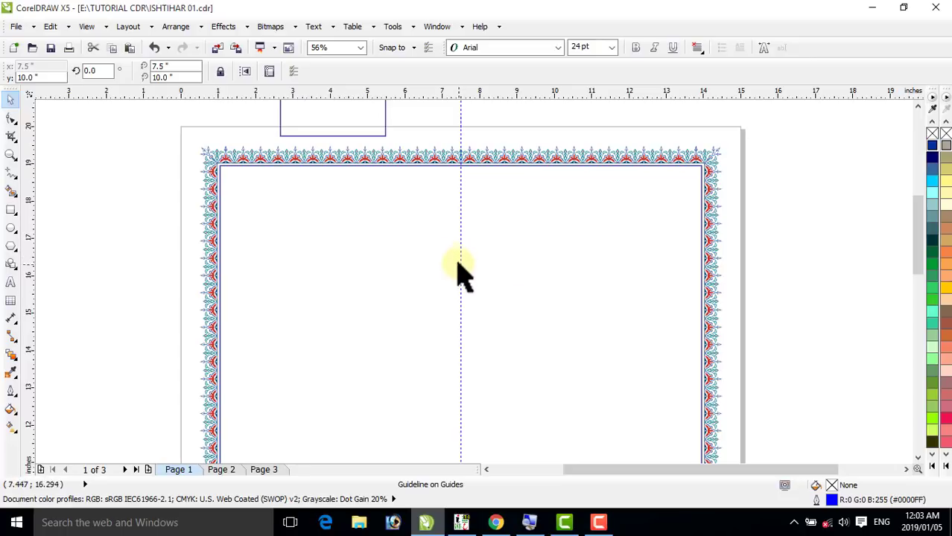
pyautogui.click(10, 176)
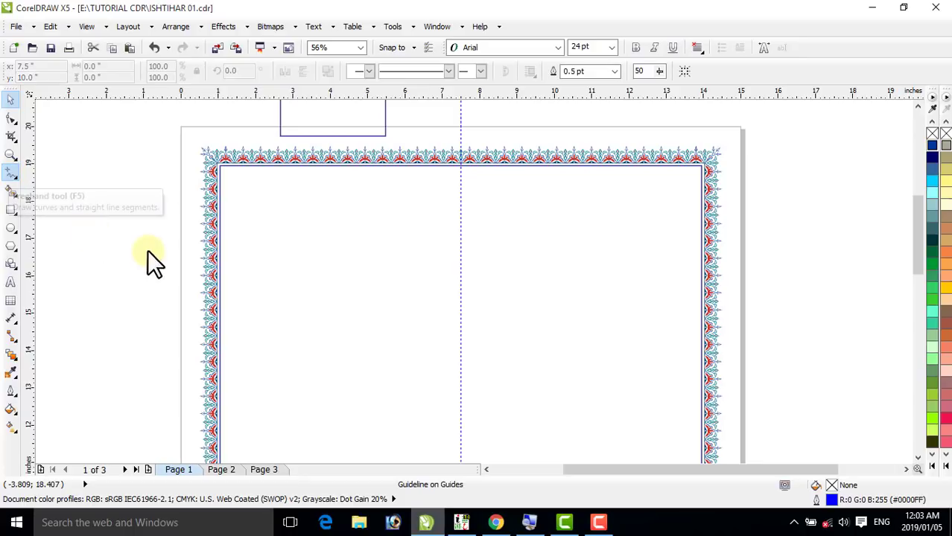
pyautogui.click(151, 247)
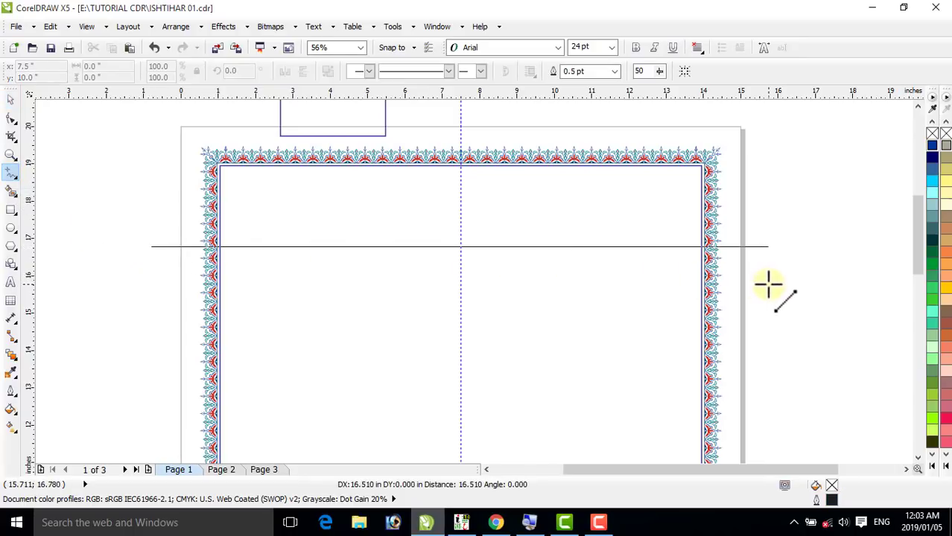
pyautogui.keyDown('ctrl'); pyautogui.click(774, 282); pyautogui.keyUp('ctrl')
pyautogui.click(10, 100)
# Centre the line horizontally on the border's inner rectangle and place a copy about 3.67 inches below it
pyautogui.click(246, 243)
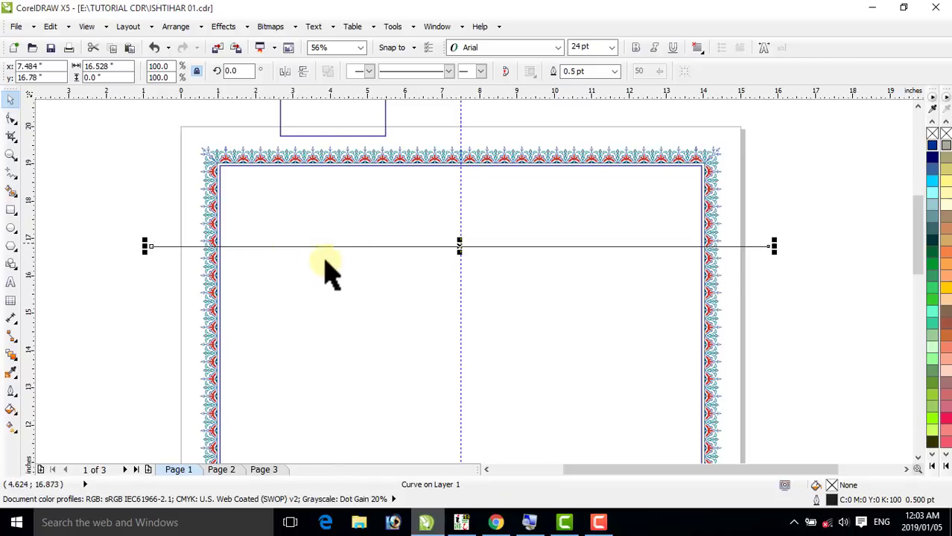
pyautogui.keyDown('shift'); pyautogui.click(276, 191); pyautogui.keyUp('shift')
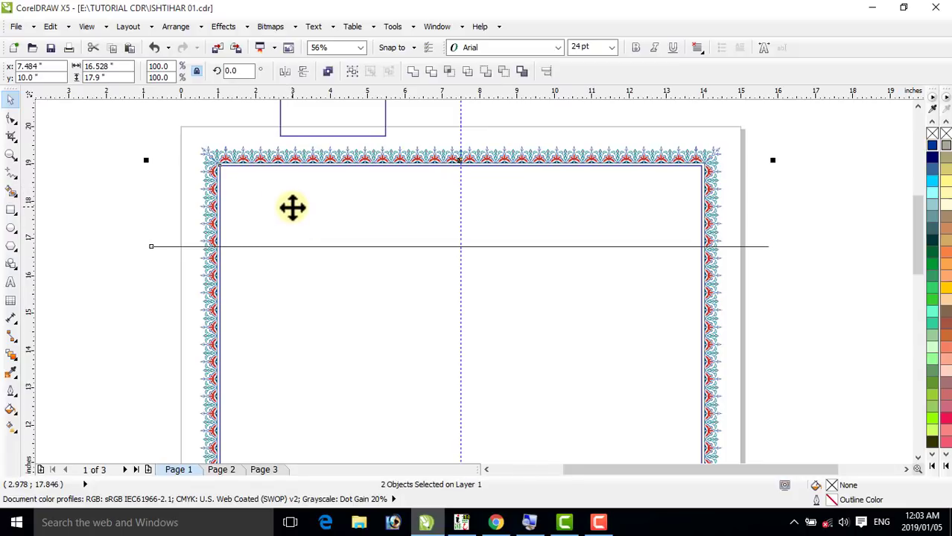
pyautogui.click(117, 219)
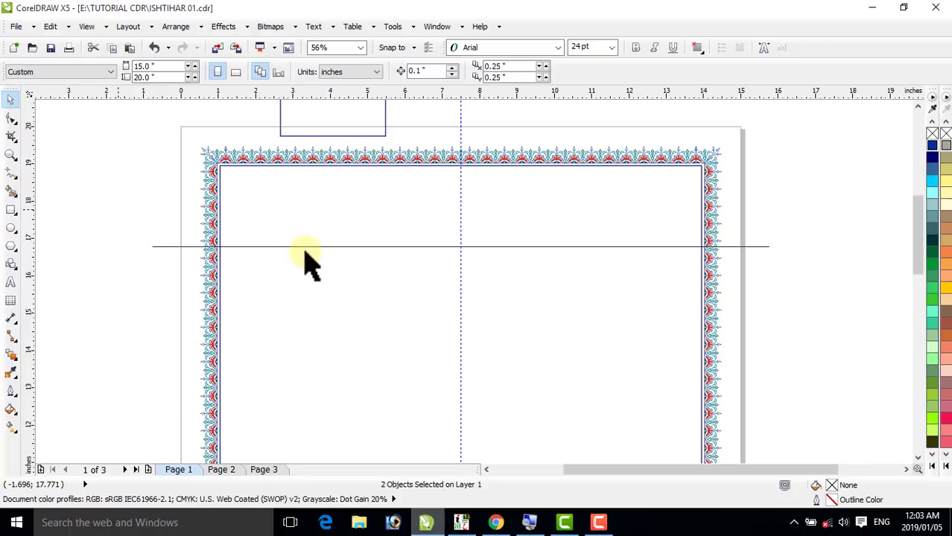
pyautogui.click(460, 248)
pyautogui.moveTo(460, 248); pyautogui.dragTo(455, 387)
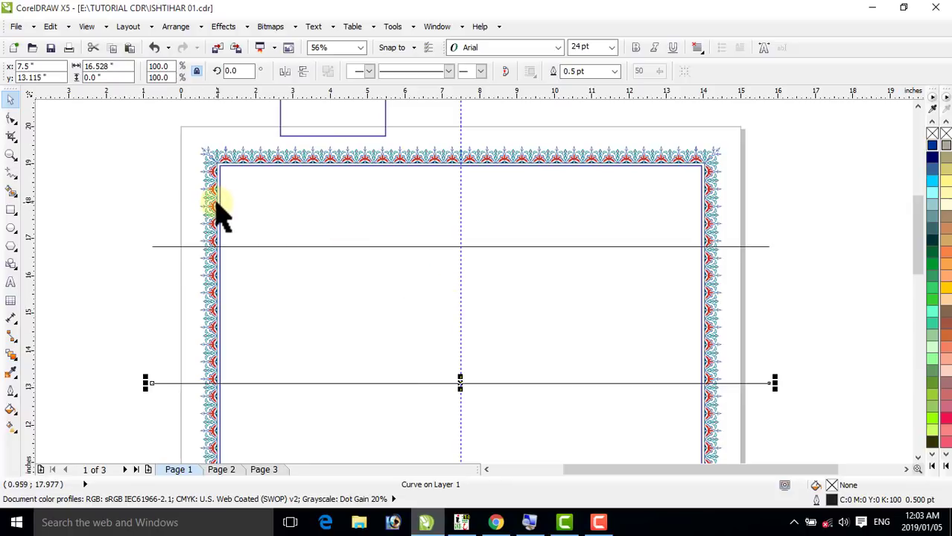
# Convert the upper line to a curve and bend its middle upward into an arch about 1.95 inches high
pyautogui.click(11, 118)
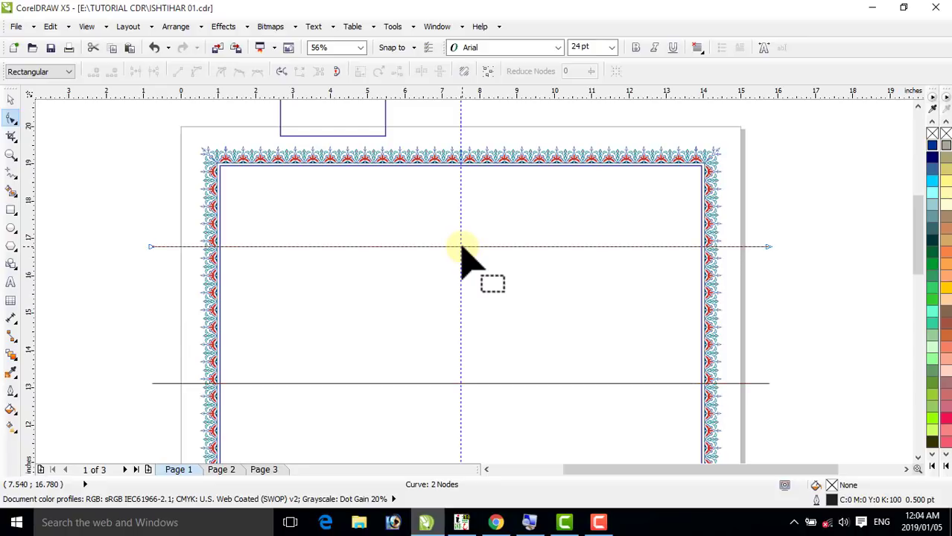
pyautogui.rightClick(460, 246)
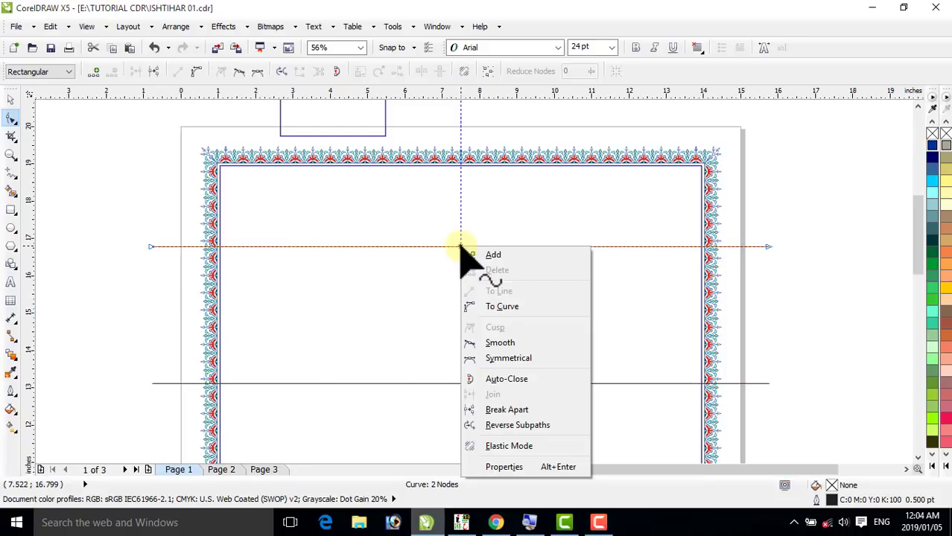
pyautogui.click(494, 305)
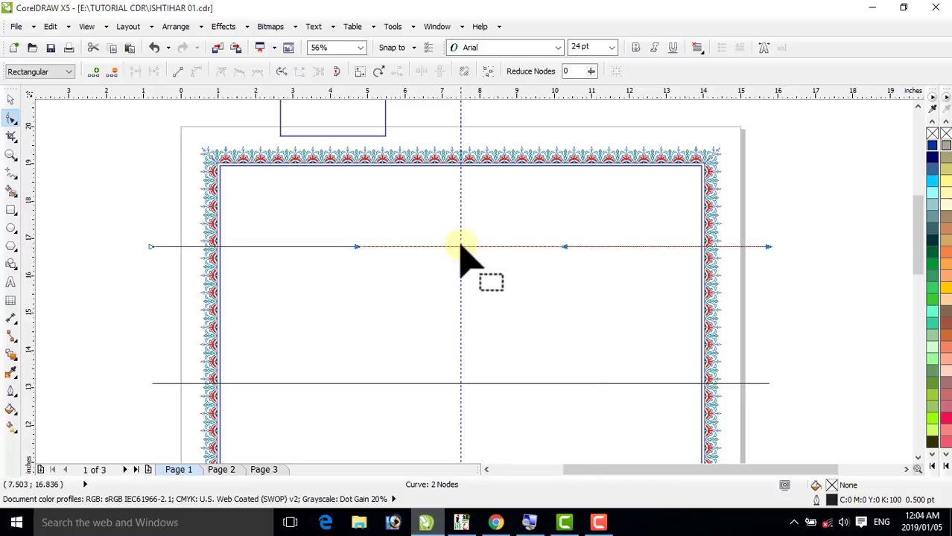
pyautogui.moveTo(460, 246); pyautogui.dragTo(461, 176)
pyautogui.click(10, 99)
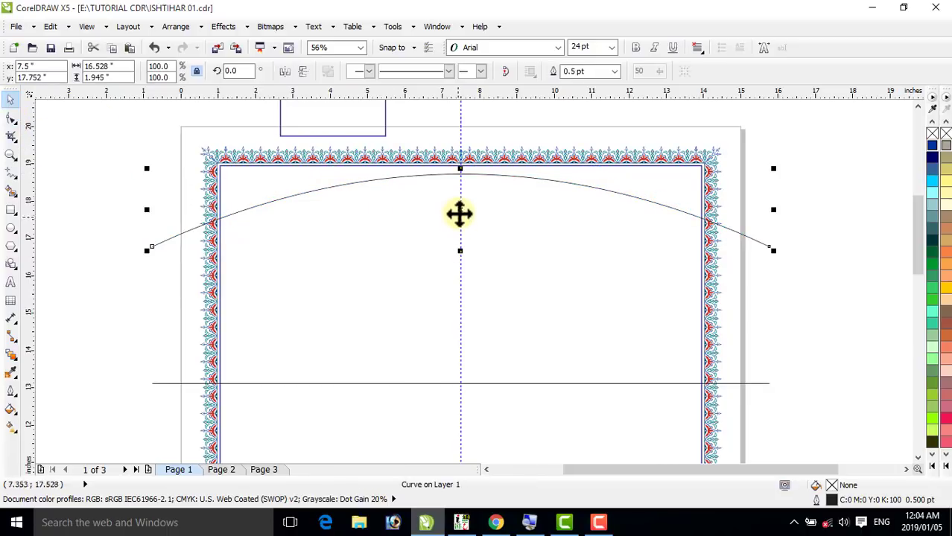
# Lower the arch by about 1.38 inches and the straight line by about 0.32 inches, keeping both centred
pyautogui.moveTo(460, 212); pyautogui.dragTo(458, 261)
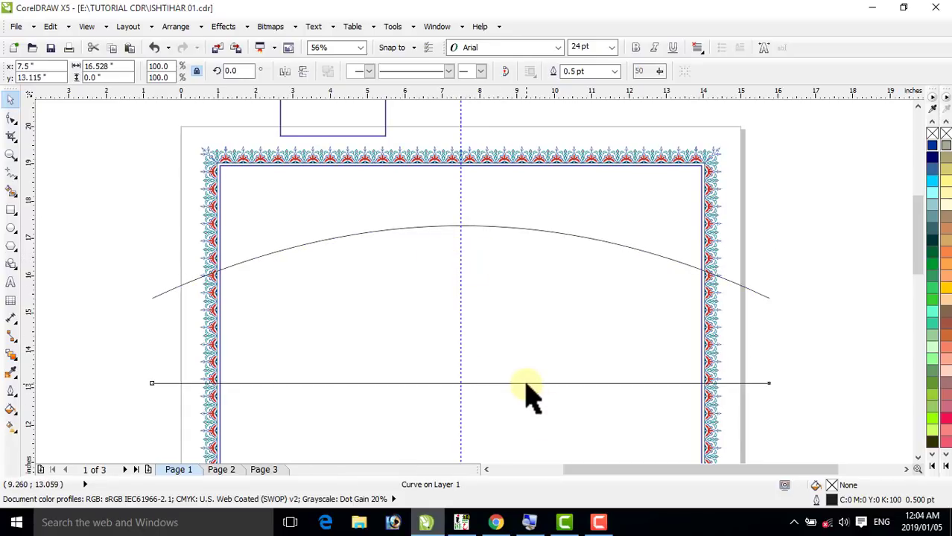
pyautogui.moveTo(525, 385); pyautogui.dragTo(525, 395)
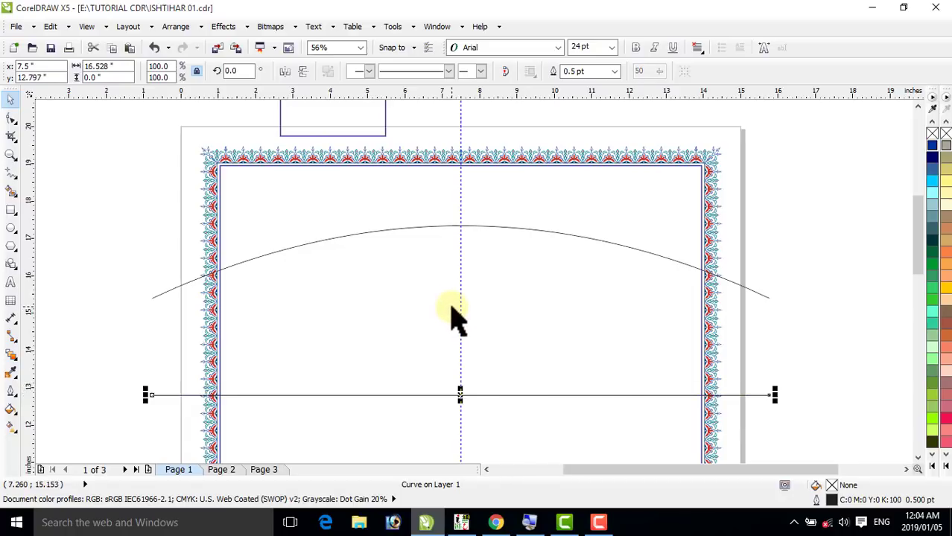
# Place a copy of the arch about 0.19 inches directly below the original
pyautogui.press('F10')
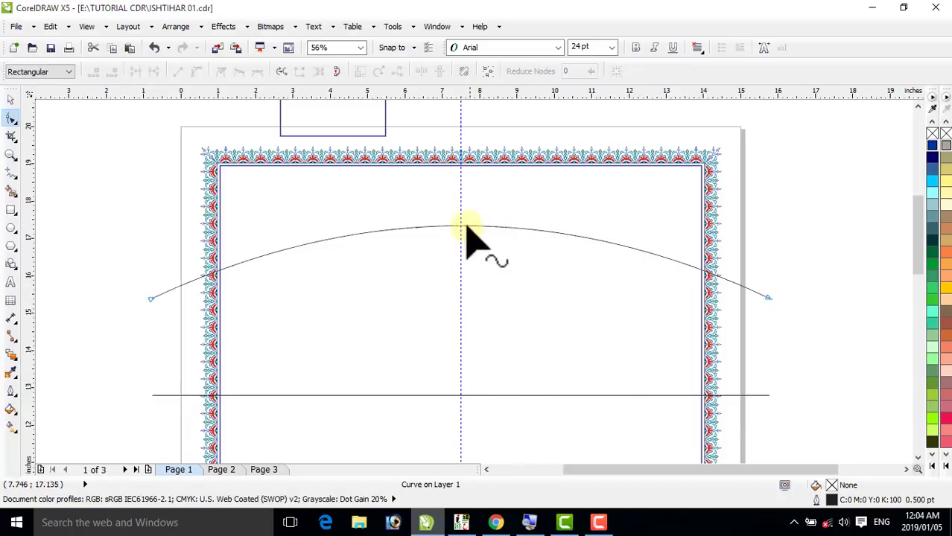
pyautogui.click(9, 100)
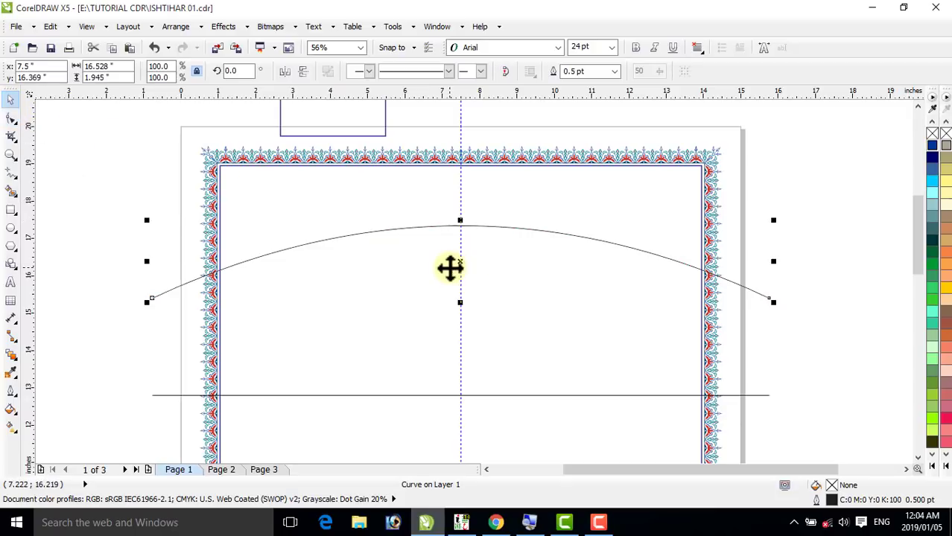
pyautogui.moveTo(459, 262); pyautogui.dragTo(460, 269)
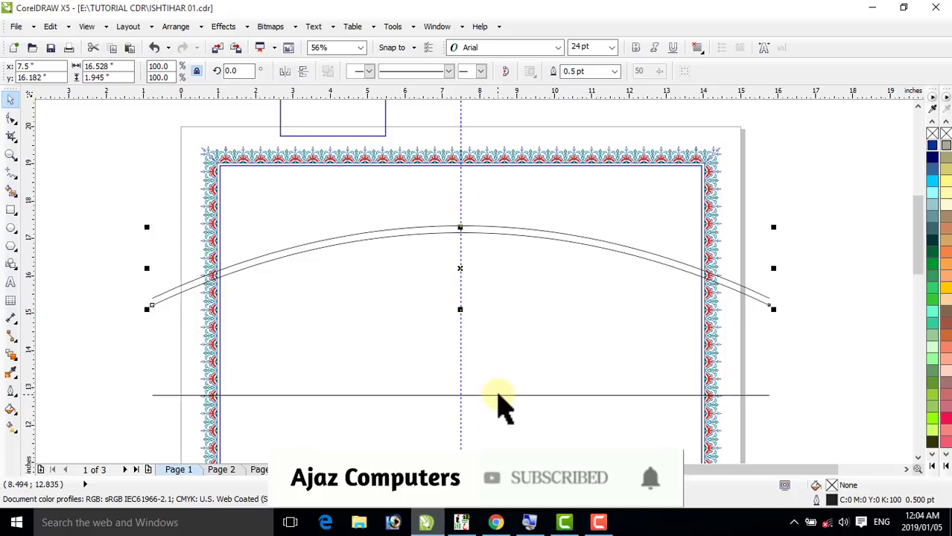
# Add a node slightly right of the straight line's centre and place a copy of the line about 0.17 inches below it
pyautogui.press('F10')
pyautogui.click(485, 395)
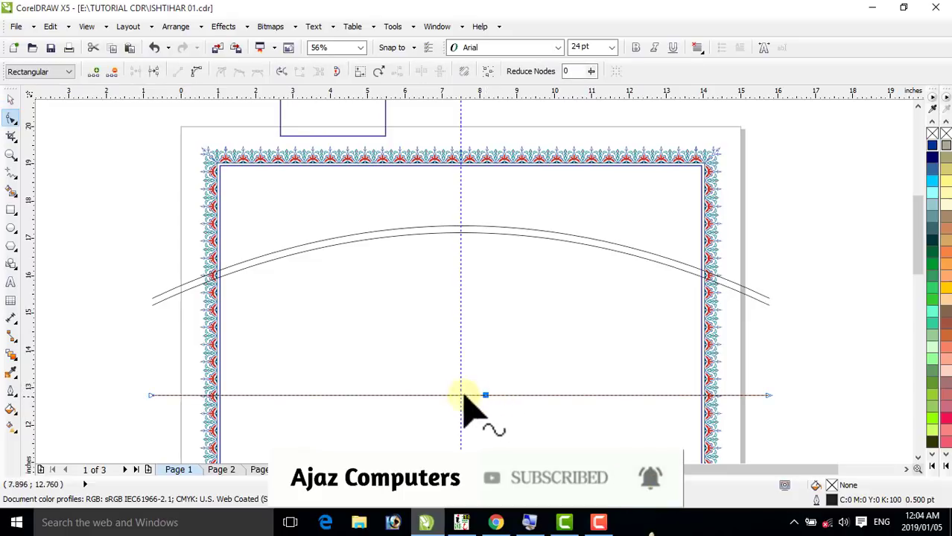
pyautogui.click(12, 103)
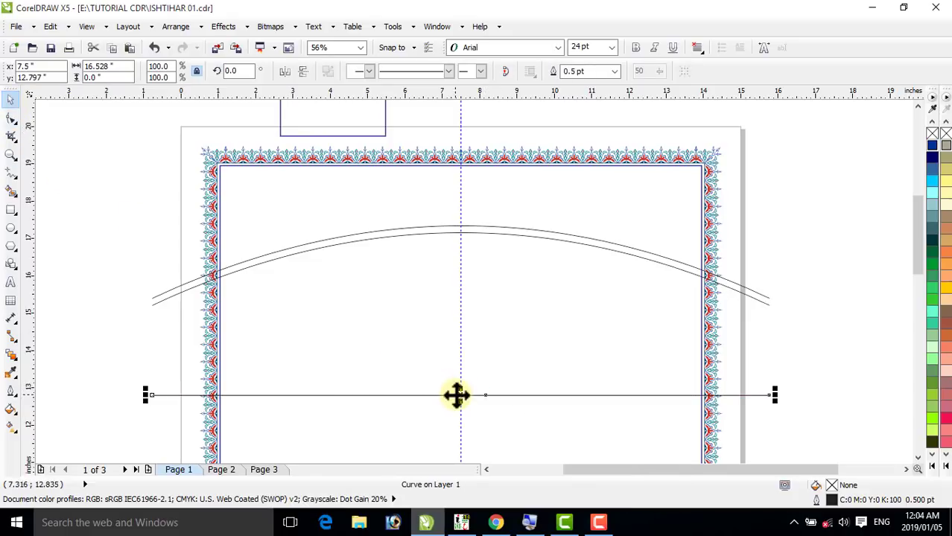
pyautogui.moveTo(462, 396); pyautogui.dragTo(460, 403)
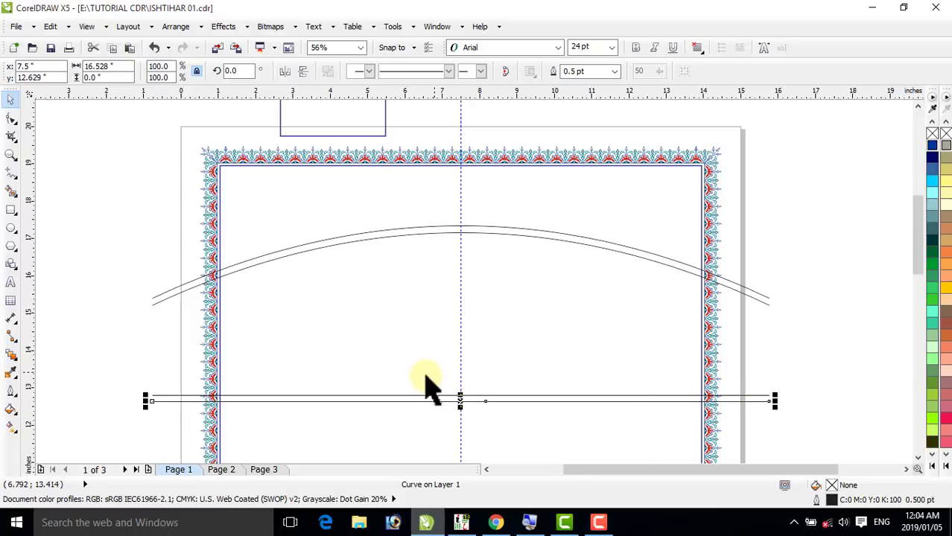
# Smart-fill the panel under the arch, the arched band, the thin strip between the straight lines, and the area above the arch
pyautogui.click(12, 191)
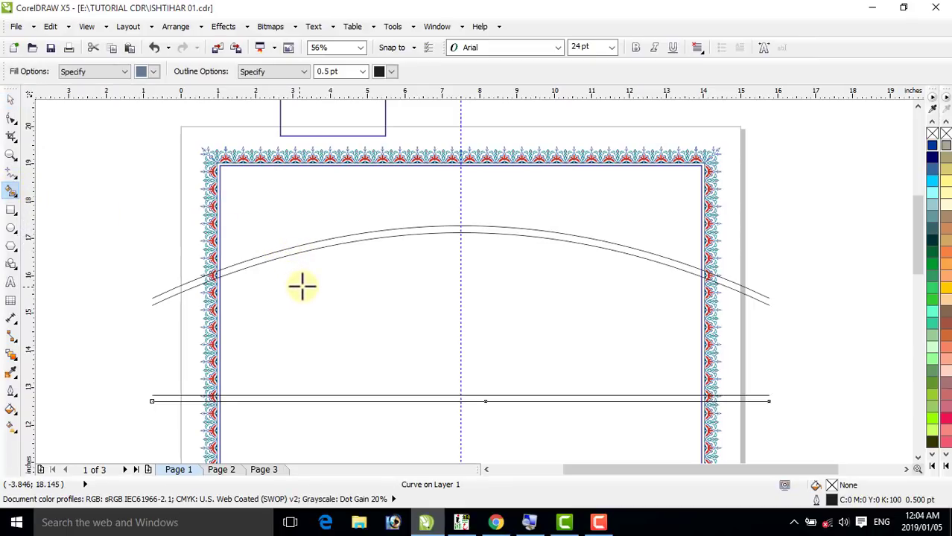
pyautogui.click(302, 286)
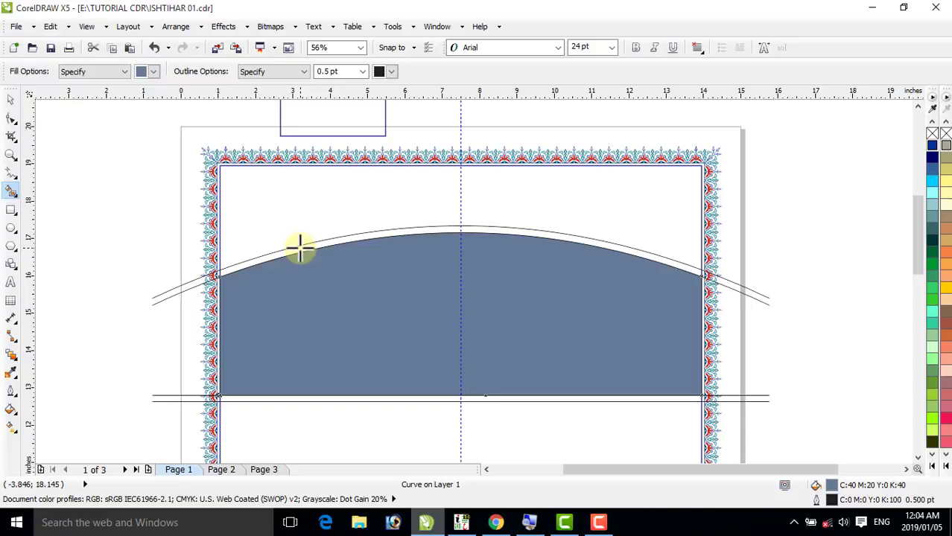
pyautogui.click(297, 258)
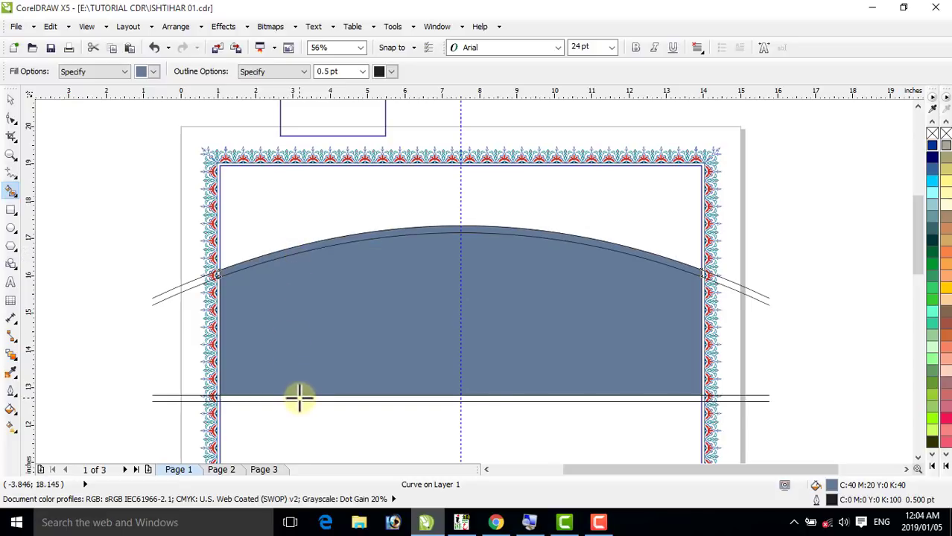
pyautogui.click(299, 398)
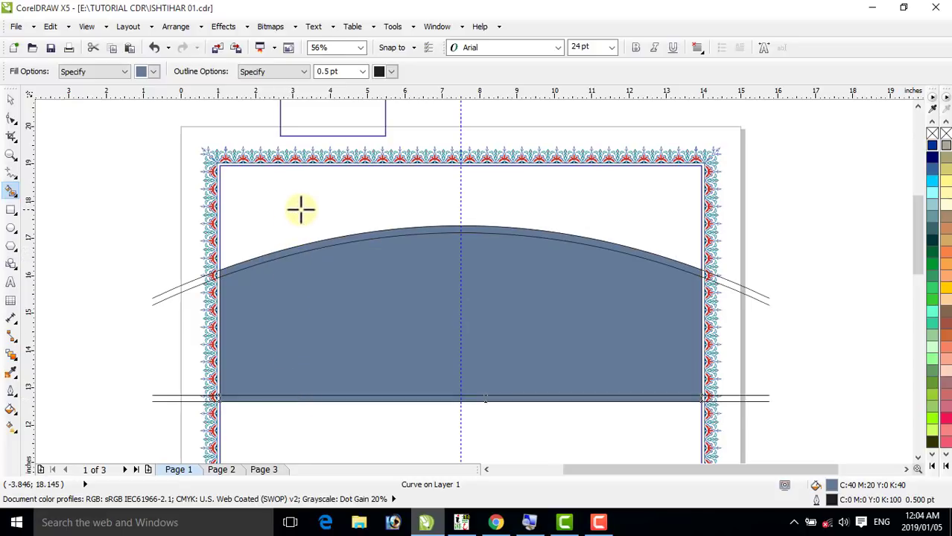
pyautogui.click(287, 205)
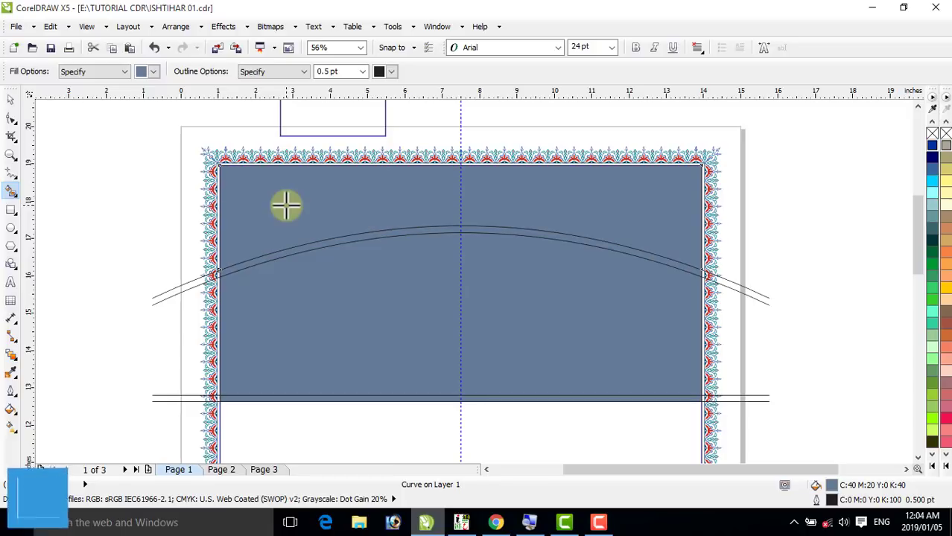
# Delete the two construction arches and both construction lines, keeping only the filled shapes inside the border
pyautogui.click(10, 100)
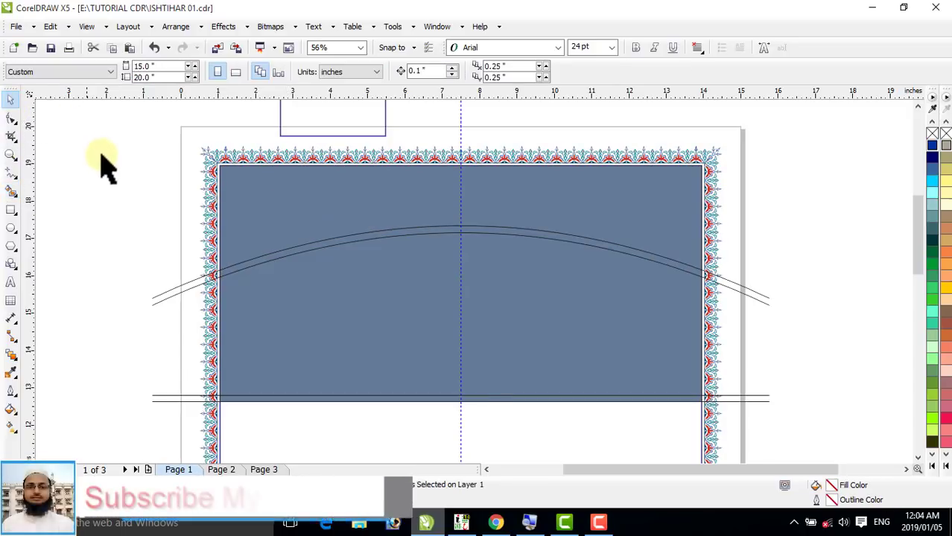
pyautogui.click(173, 289)
pyautogui.press('F10')
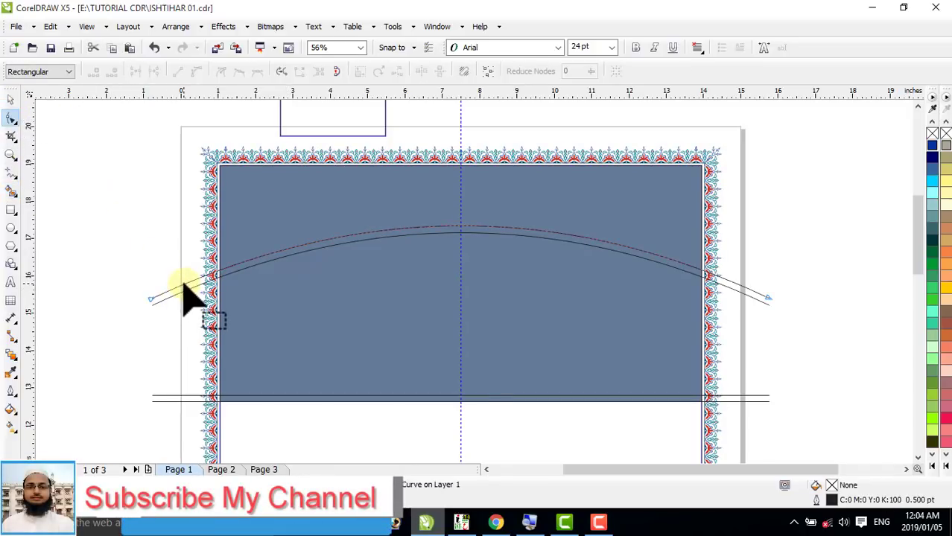
pyautogui.click(10, 100)
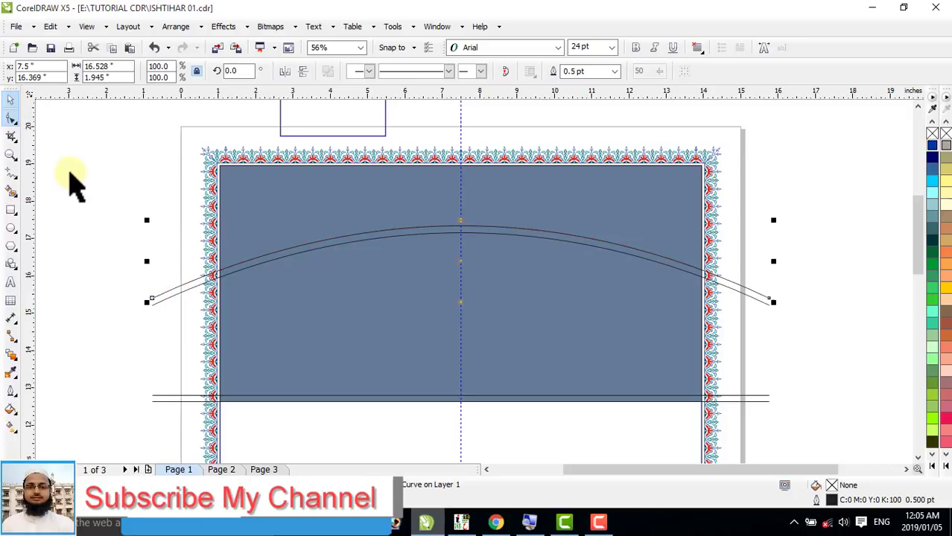
pyautogui.click(164, 323)
pyautogui.click(173, 296)
pyautogui.press('Delete')
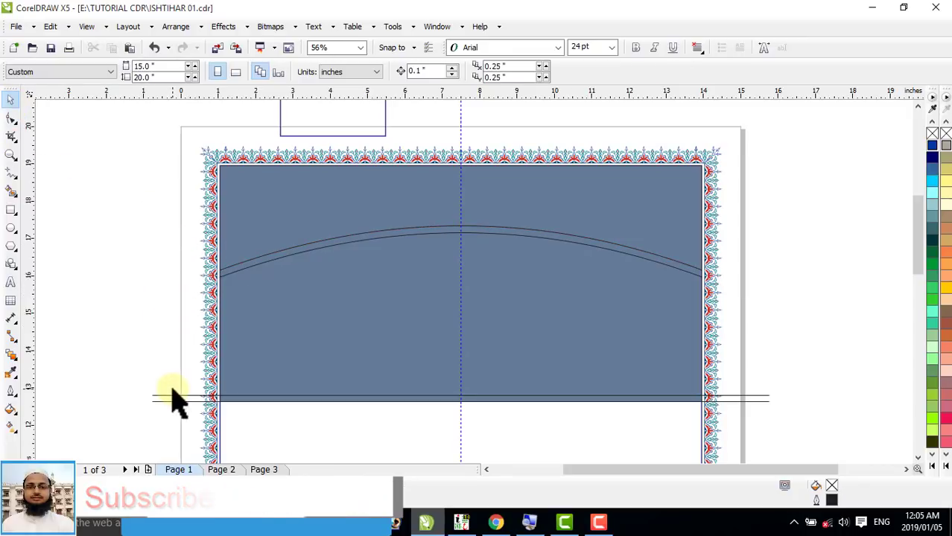
pyautogui.click(167, 397)
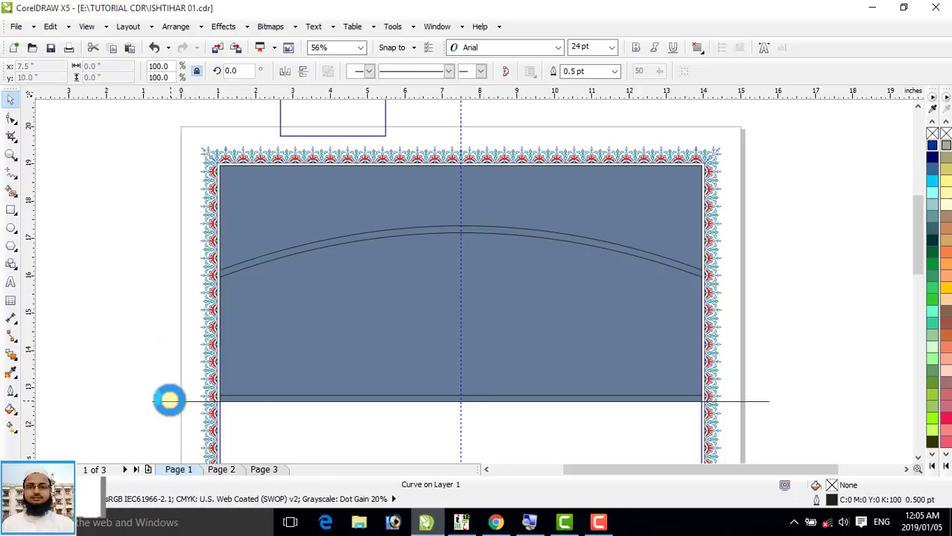
pyautogui.press('Delete')
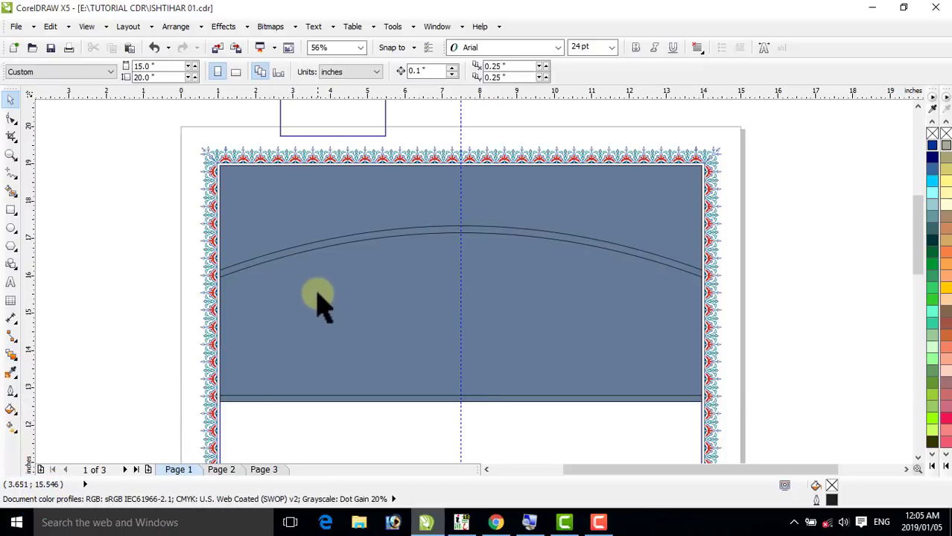
pyautogui.doubleClick(319, 298)
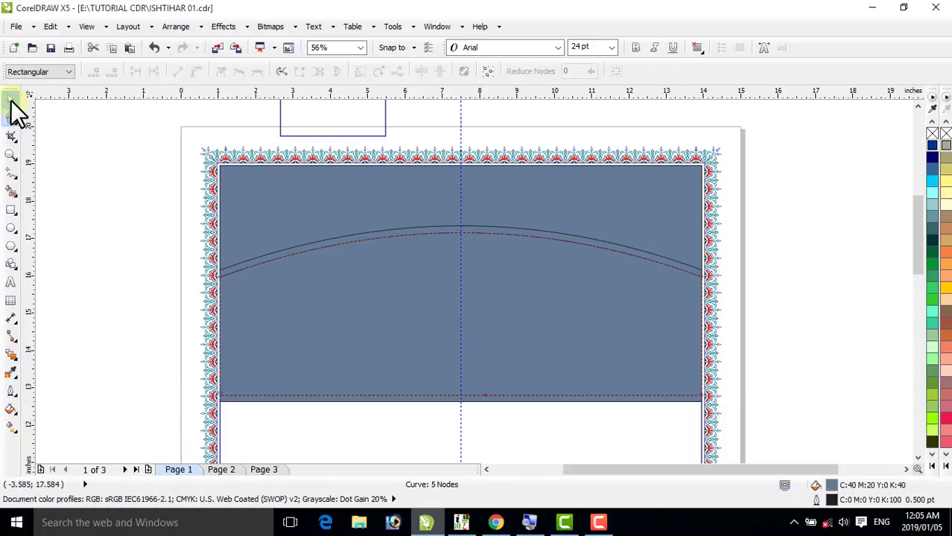
pyautogui.click(11, 99)
pyautogui.click(342, 321)
pyautogui.moveTo(342, 321); pyautogui.dragTo(415, 319)
pyautogui.hotkey('ctrl', 'z')
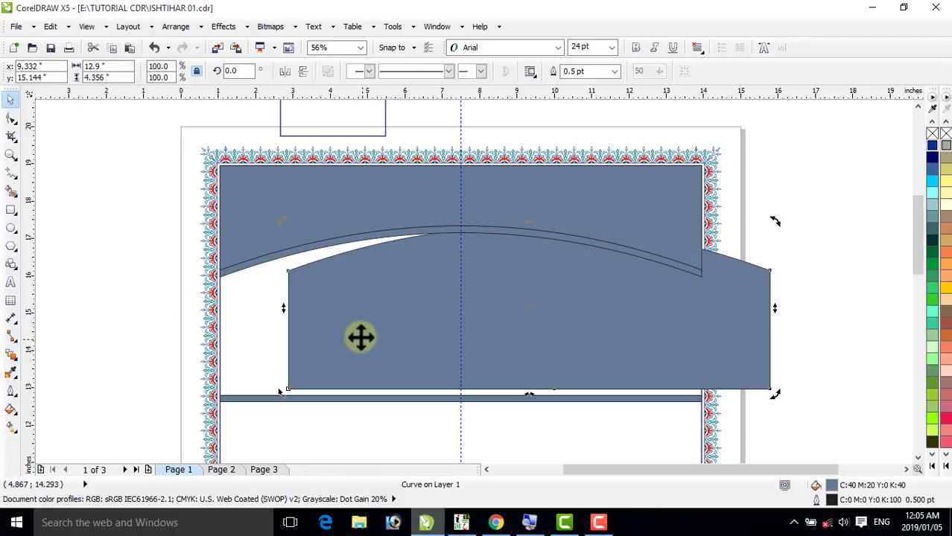
pyautogui.hotkey('ctrl', 'z')
pyautogui.click(777, 254)
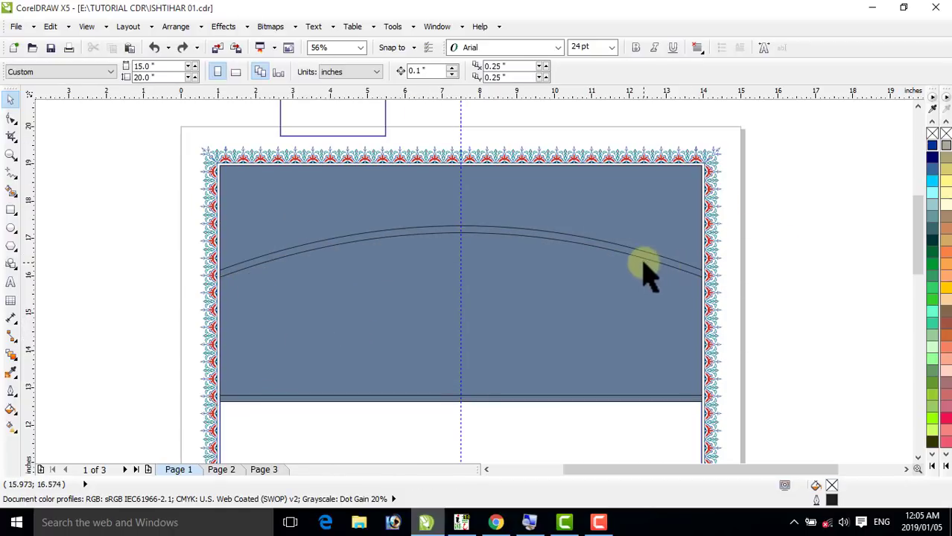
# Fill the arched band with cyan (#00CCFF), keeping it in its original position
pyautogui.click(654, 259)
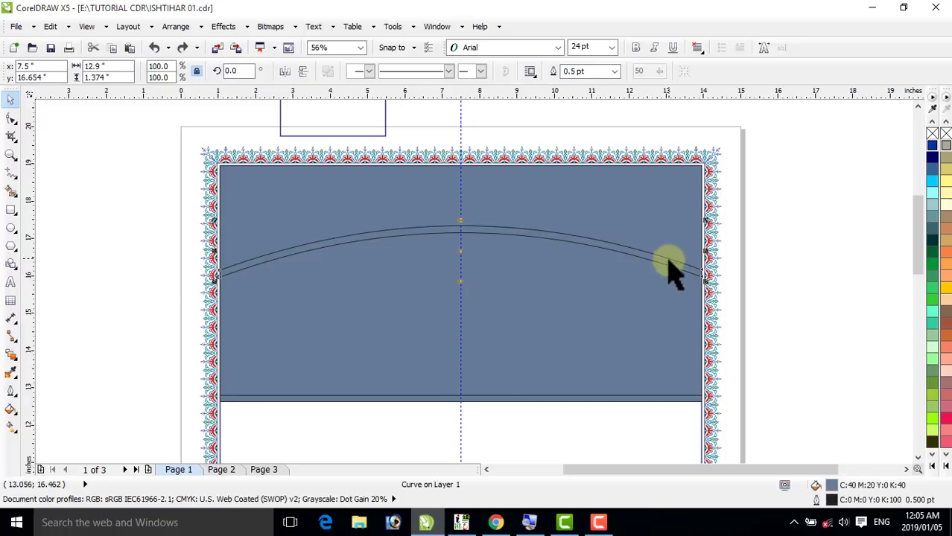
pyautogui.click(944, 466)
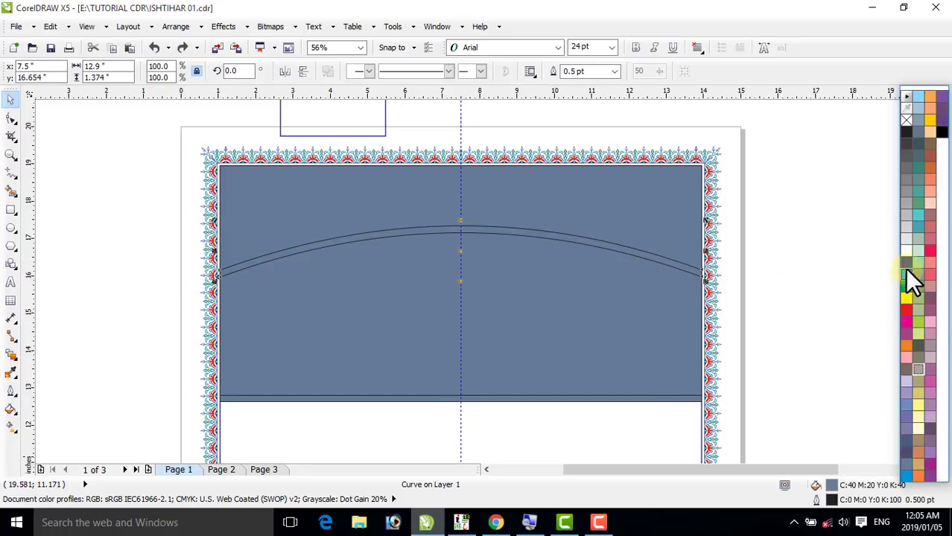
pyautogui.click(850, 212)
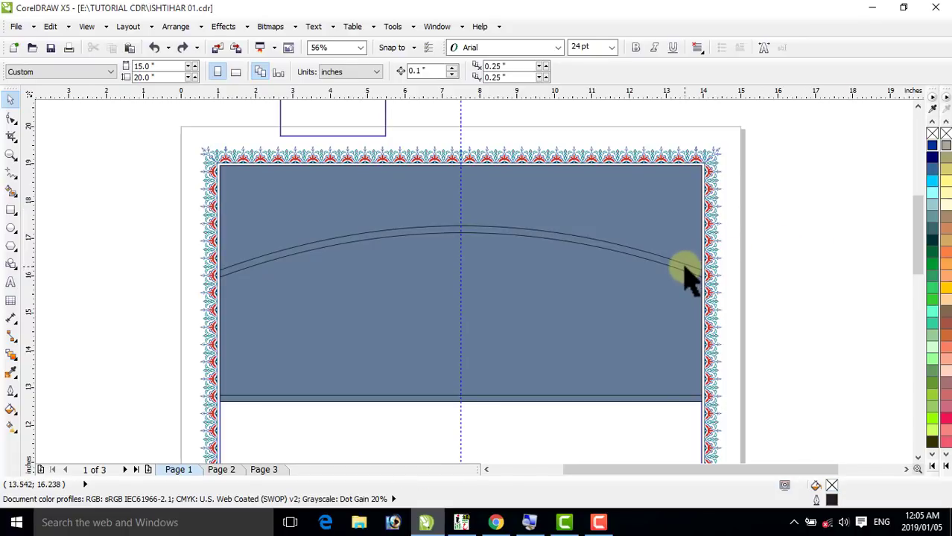
pyautogui.click(931, 192)
pyautogui.click(553, 177)
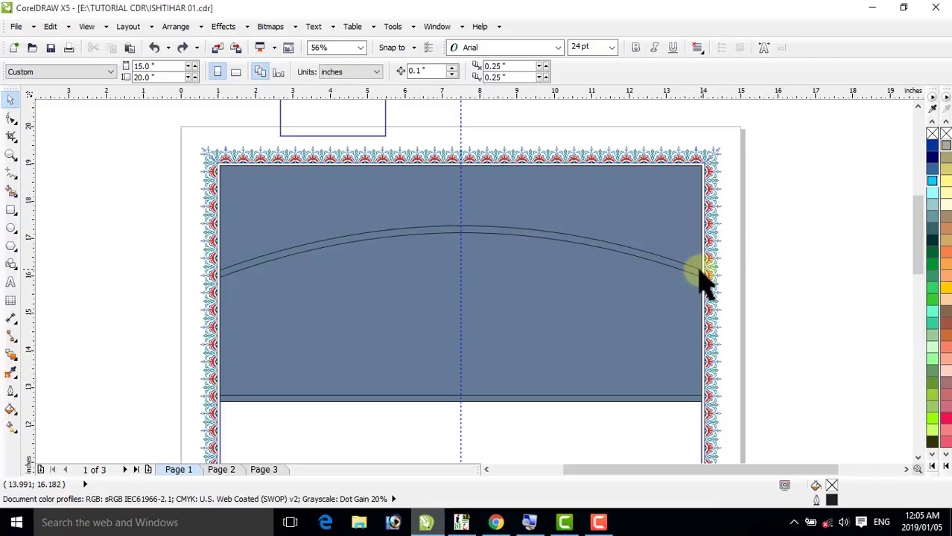
pyautogui.click(702, 280)
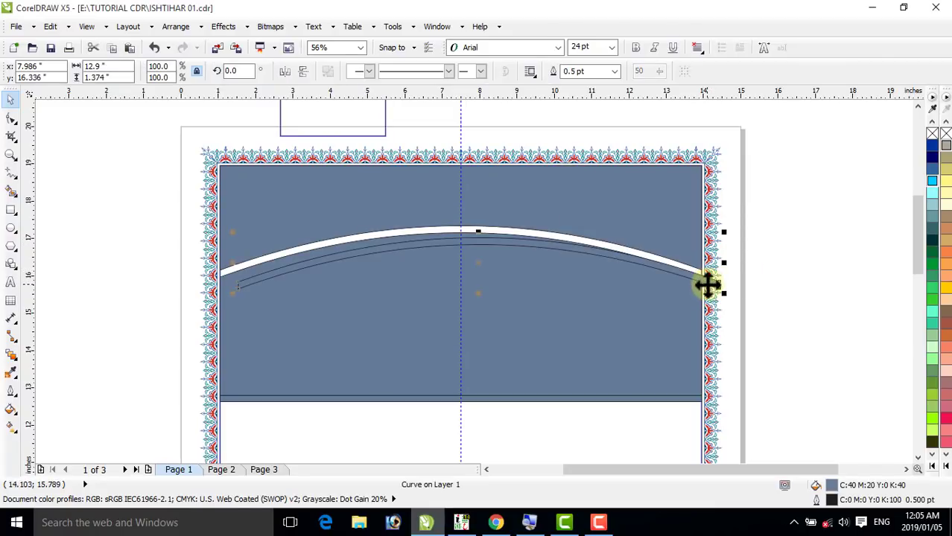
pyautogui.click(932, 181)
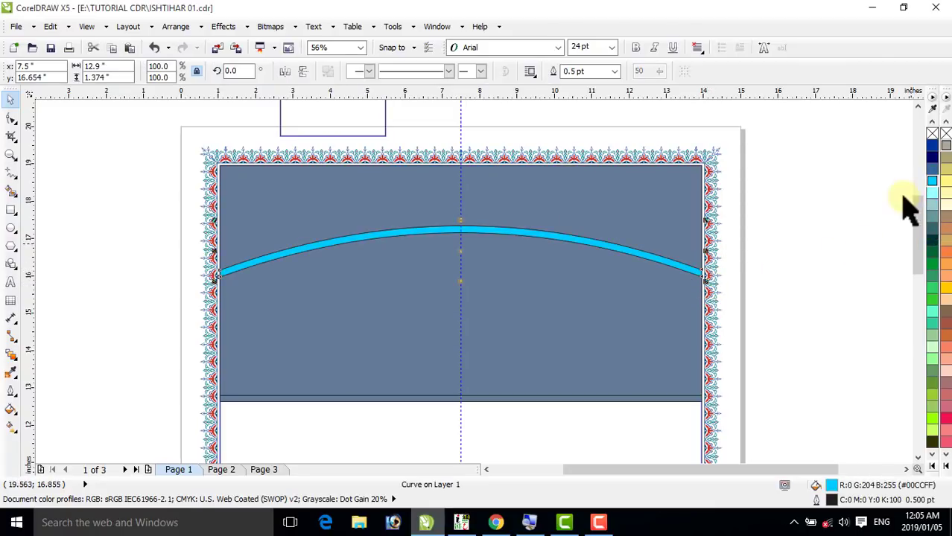
pyautogui.click(808, 257)
# Fill the thin straight strip below the middle panel with the same cyan (#00CCFF)
pyautogui.click(670, 400)
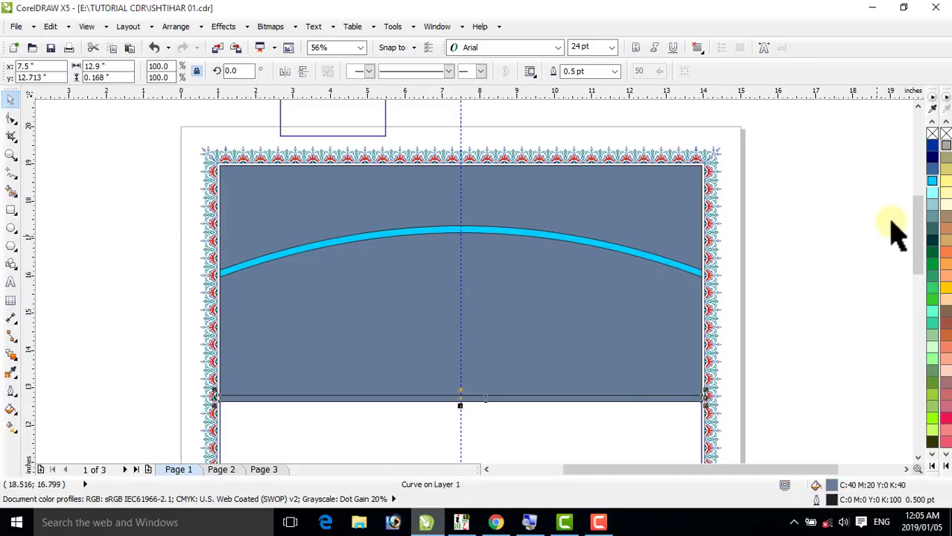
pyautogui.click(932, 181)
pyautogui.click(810, 218)
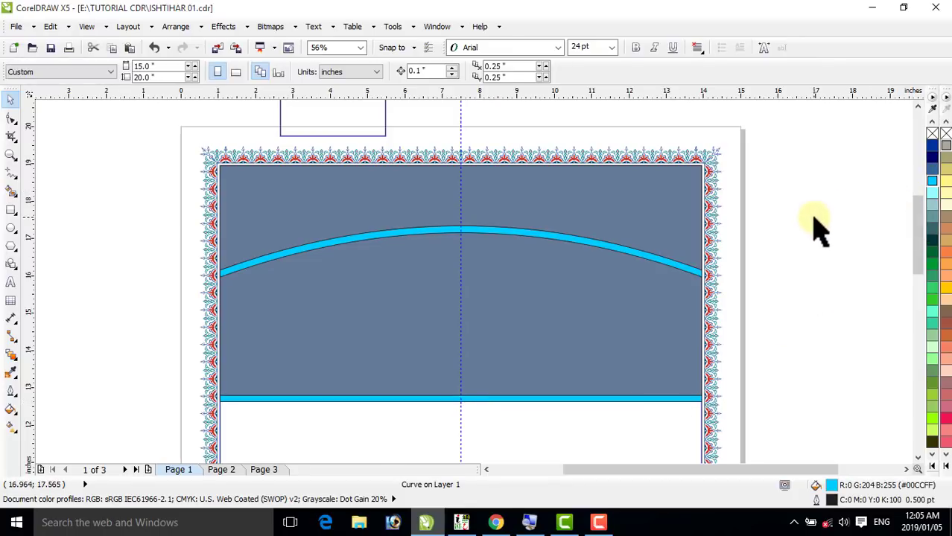
pyautogui.click(524, 314)
pyautogui.moveTo(524, 314); pyautogui.dragTo(532, 318)
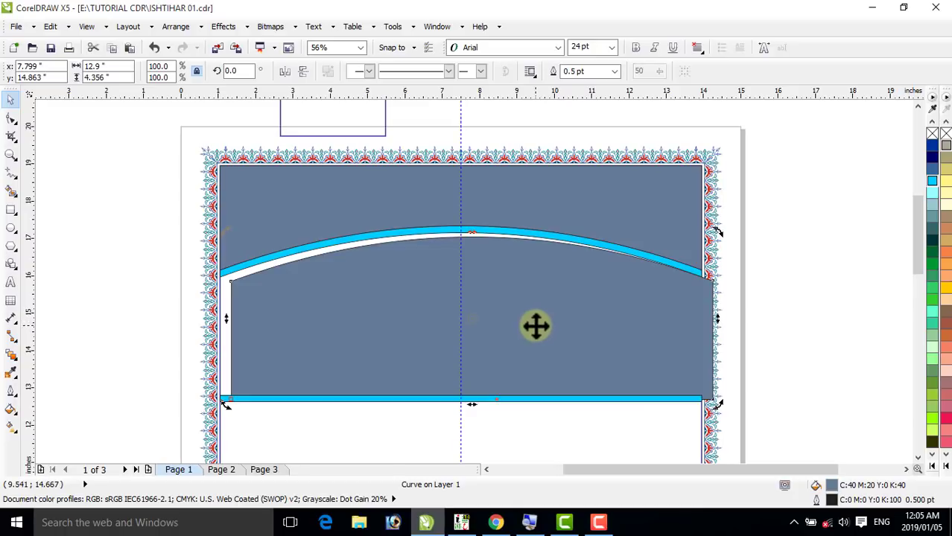
pyautogui.hotkey('ctrl', 'z')
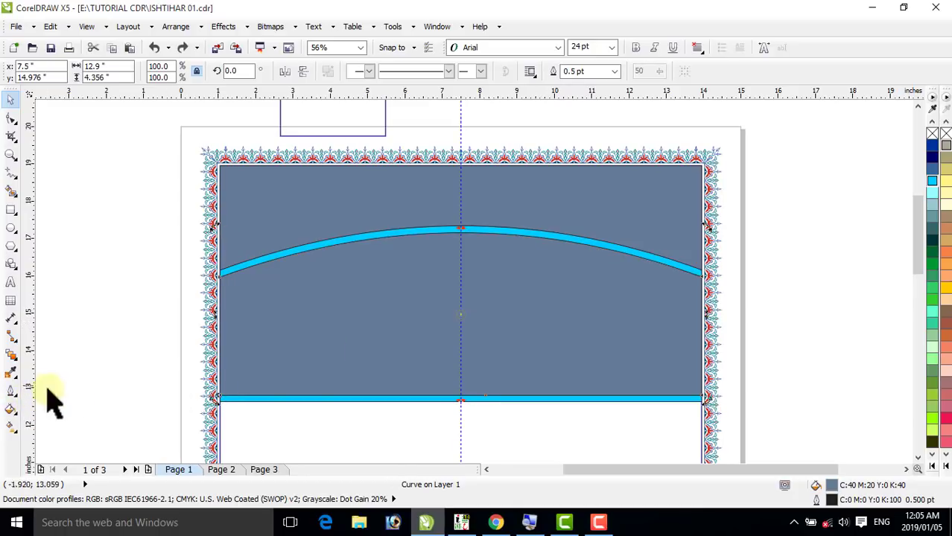
# Apply an interactive linear fill to the panel under the arch, running straight down (270°) from the arch to the cyan strip
pyautogui.click(9, 428)
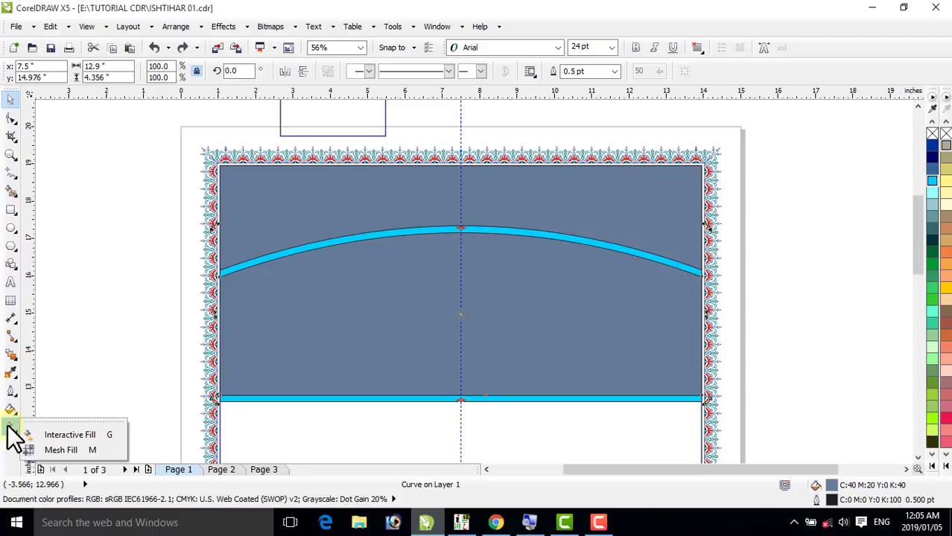
pyautogui.click(85, 433)
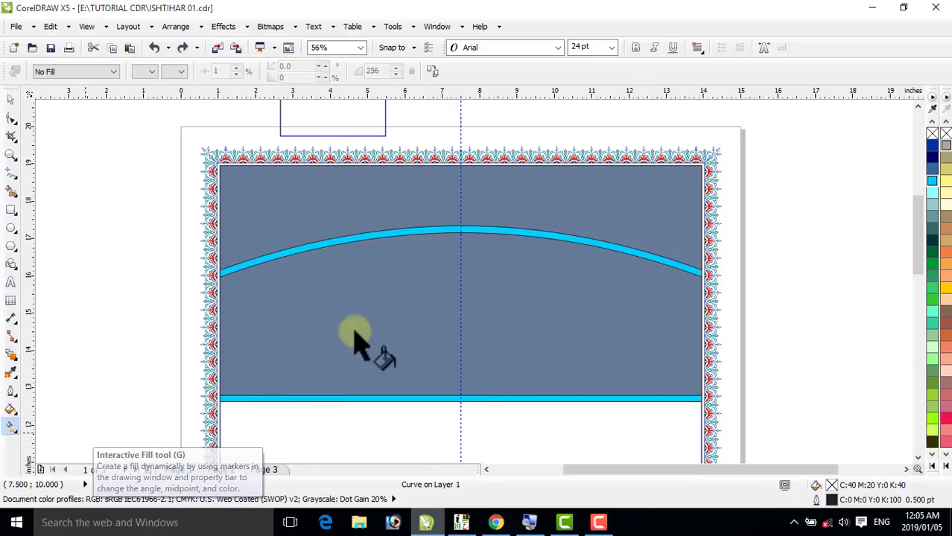
pyautogui.click(483, 356)
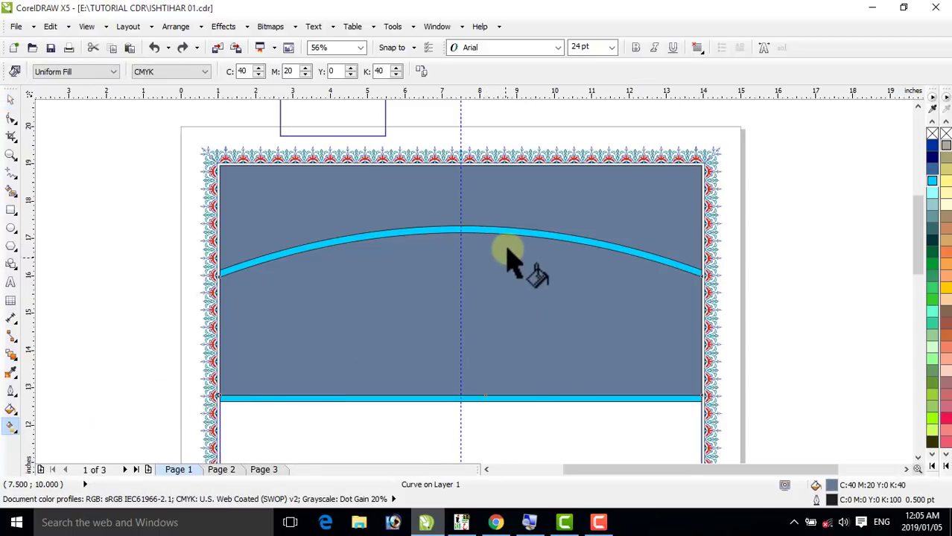
pyautogui.moveTo(508, 246); pyautogui.dragTo(507, 388)
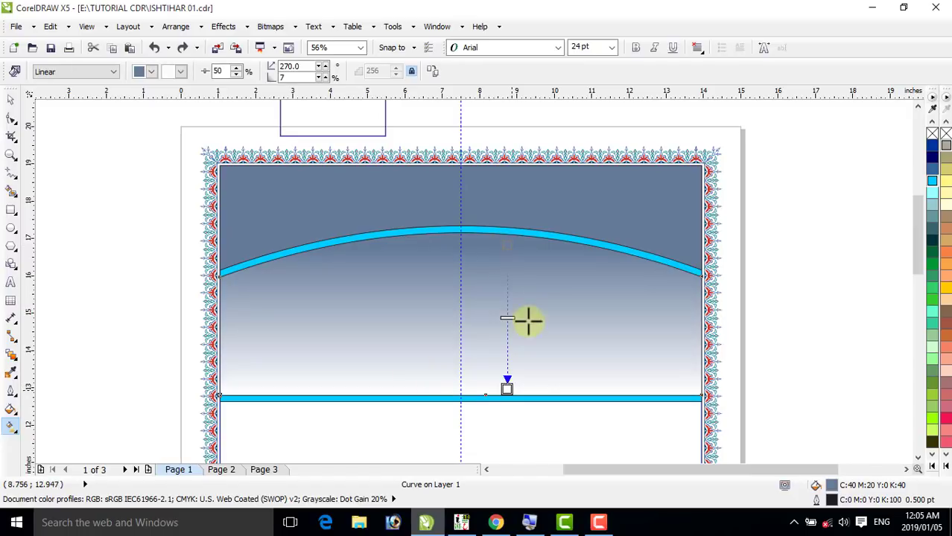
# Set both the end and start colours of the middle panel's gradient to crimson red
pyautogui.click(932, 466)
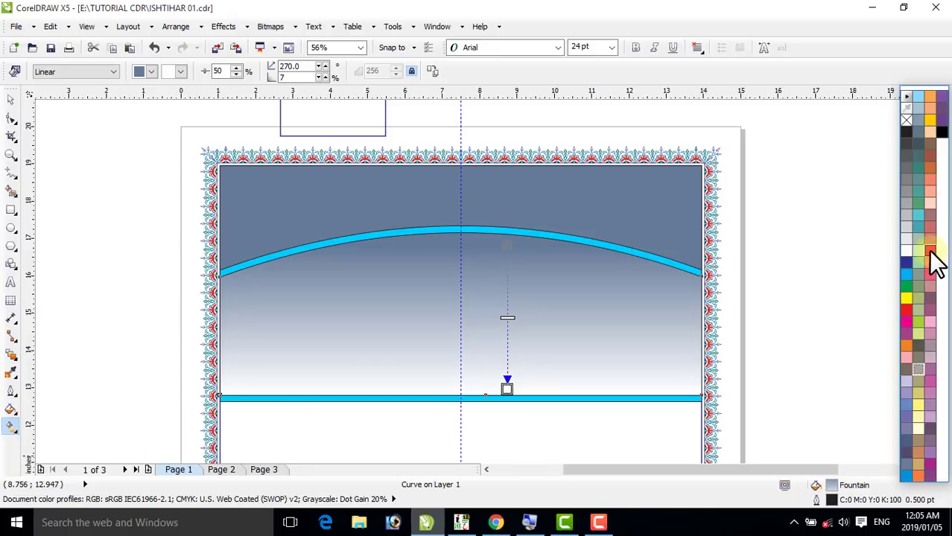
pyautogui.click(931, 251)
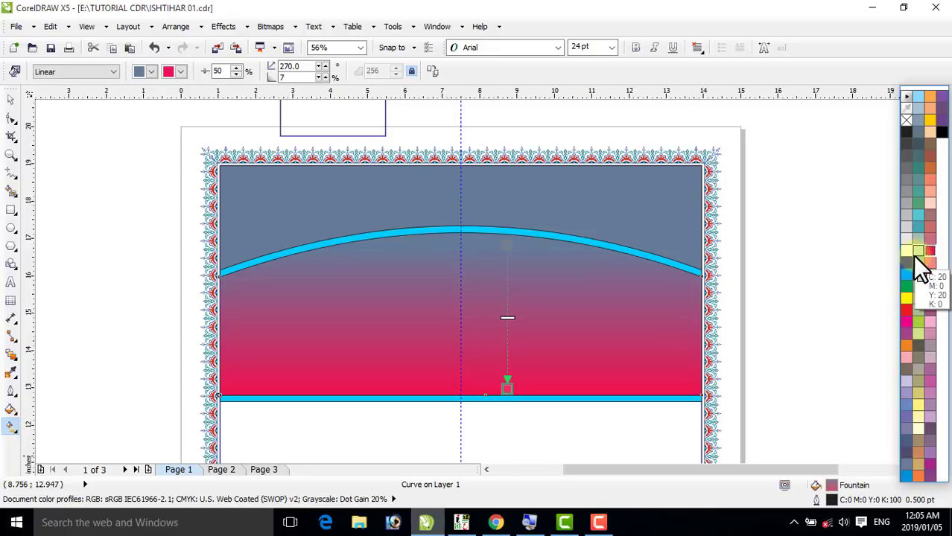
pyautogui.click(508, 244)
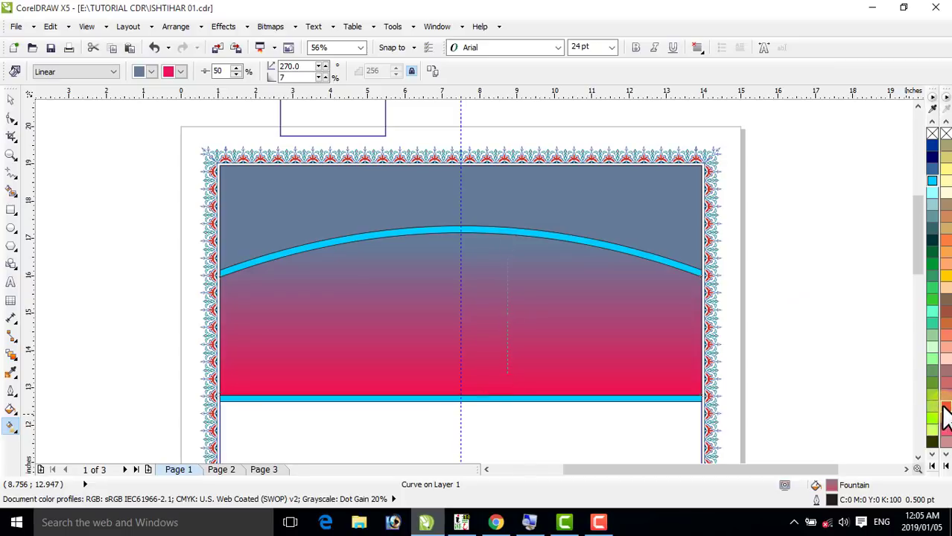
pyautogui.click(946, 408)
# Change the lower end colour of the middle panel's gradient to dark blue
pyautogui.click(507, 387)
pyautogui.click(509, 387)
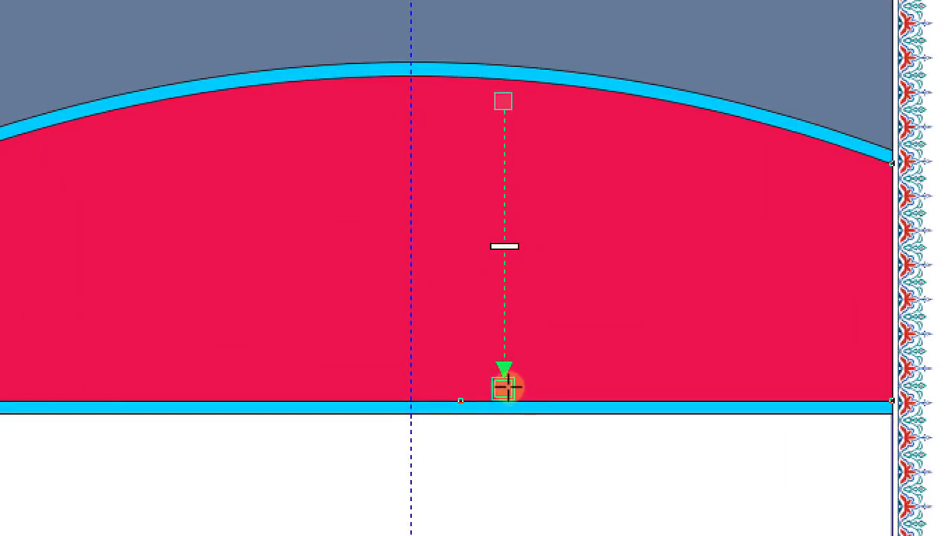
pyautogui.click(505, 245)
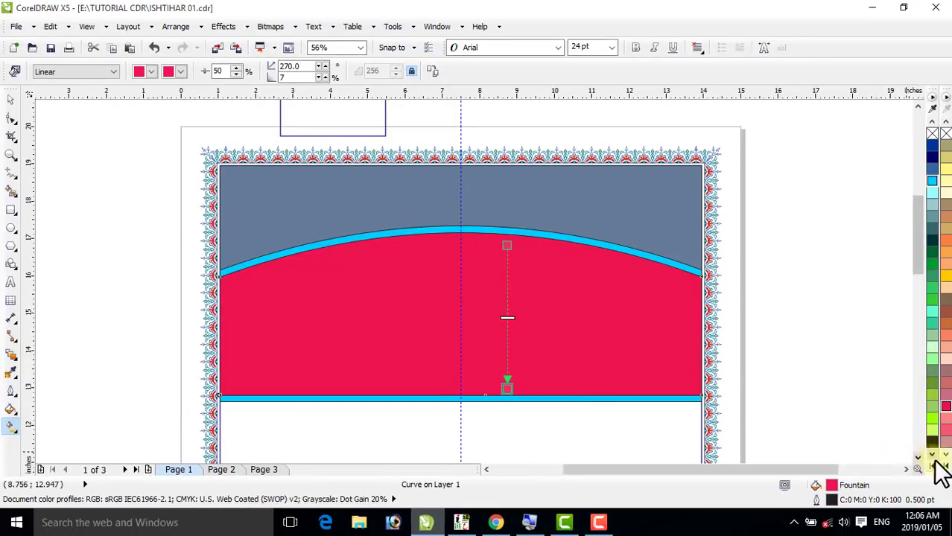
pyautogui.click(945, 465)
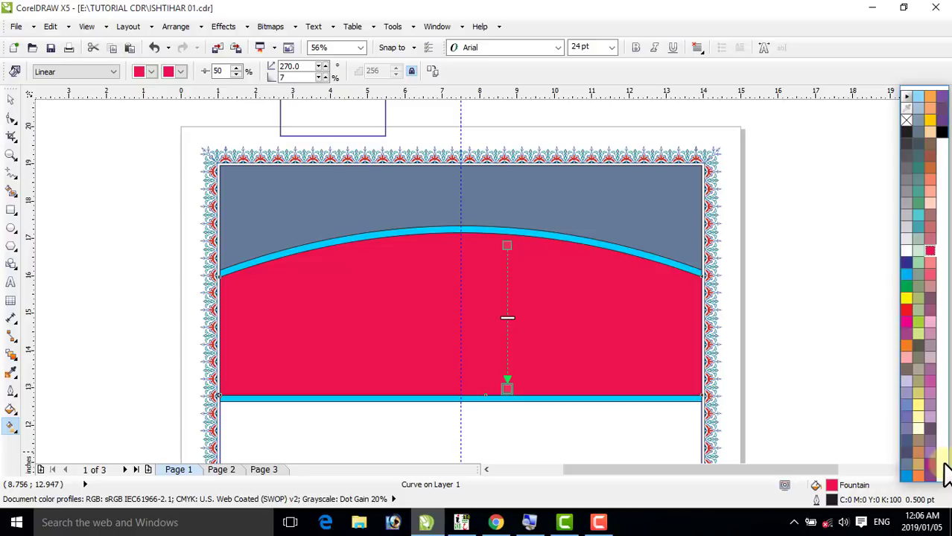
pyautogui.click(905, 263)
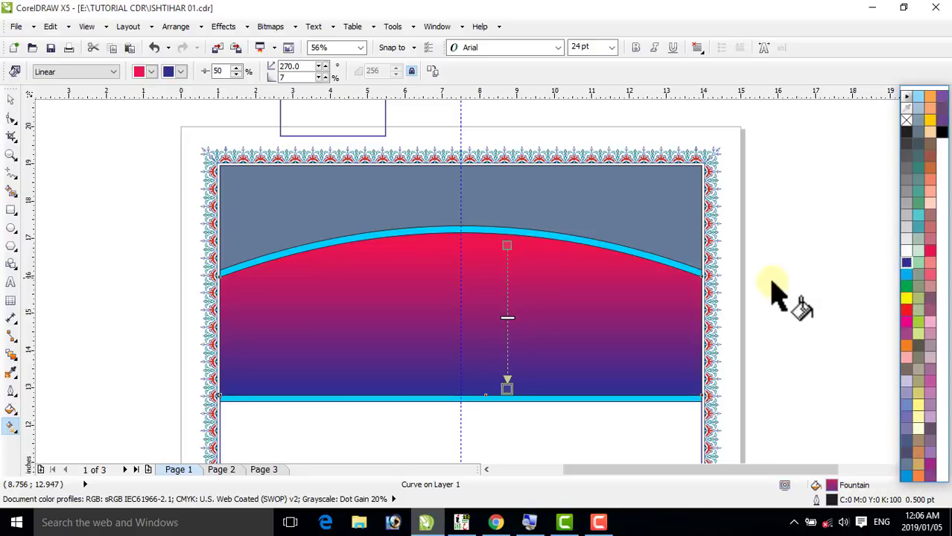
# Stretch the middle panel's gradient so its dark blue end lies below the cyan strip, and shift the gradient slightly down
pyautogui.moveTo(507, 386); pyautogui.dragTo(507, 428)
pyautogui.moveTo(506, 334); pyautogui.dragTo(506, 342)
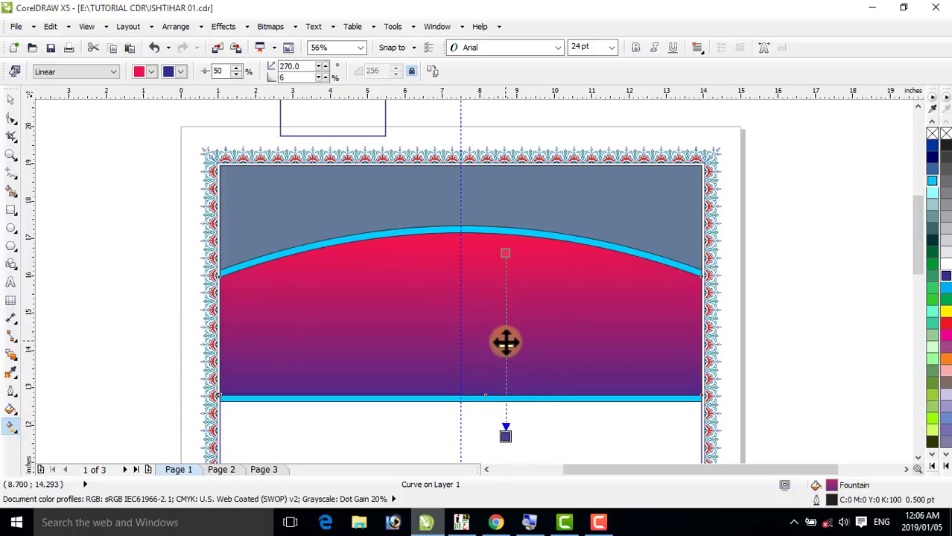
pyautogui.click(10, 100)
pyautogui.click(107, 169)
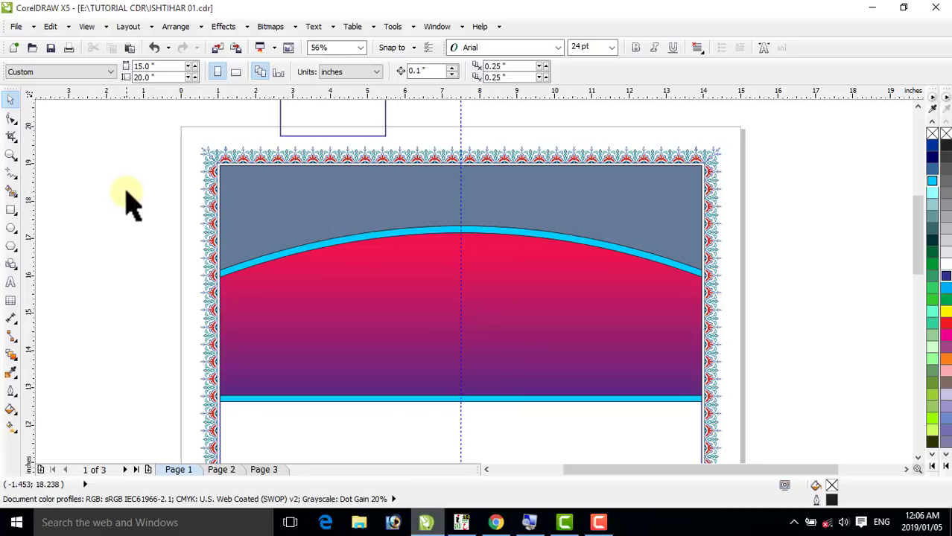
# Fill the top panel with Turquoise and apply a linear fill running straight down (270°) to white at the arch
pyautogui.click(291, 219)
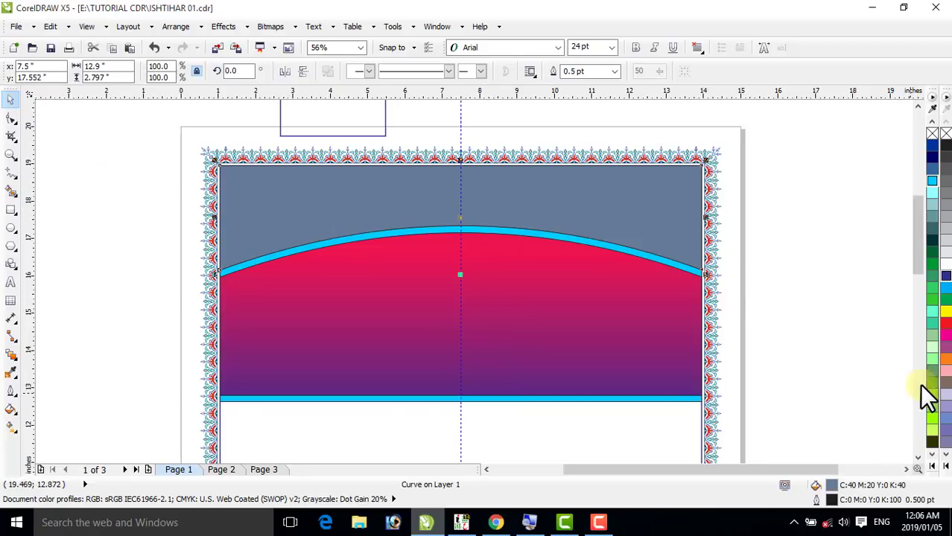
pyautogui.doubleClick(932, 312)
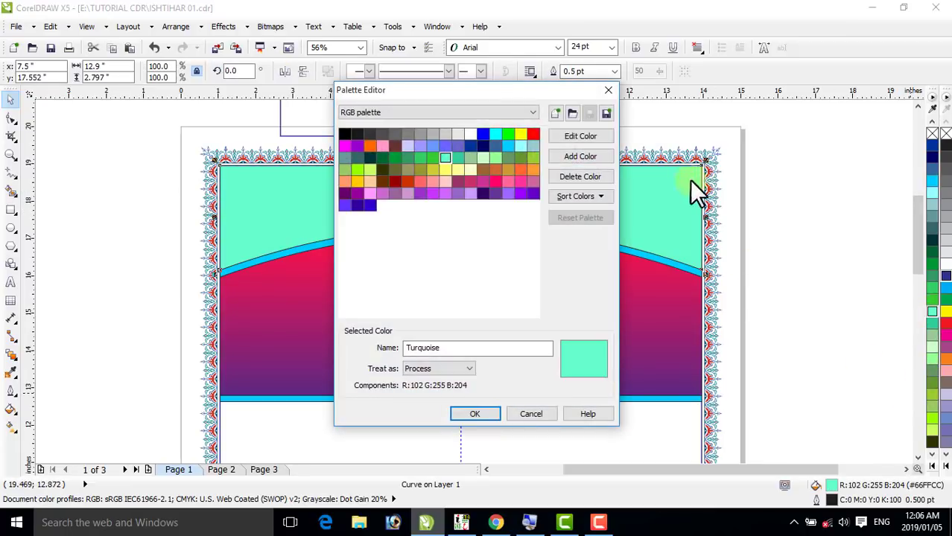
pyautogui.click(609, 92)
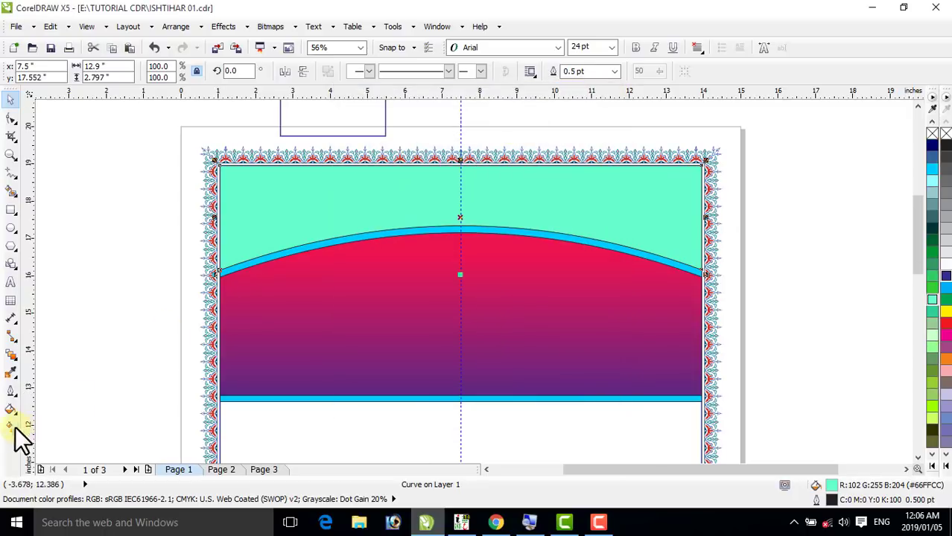
pyautogui.press('g')
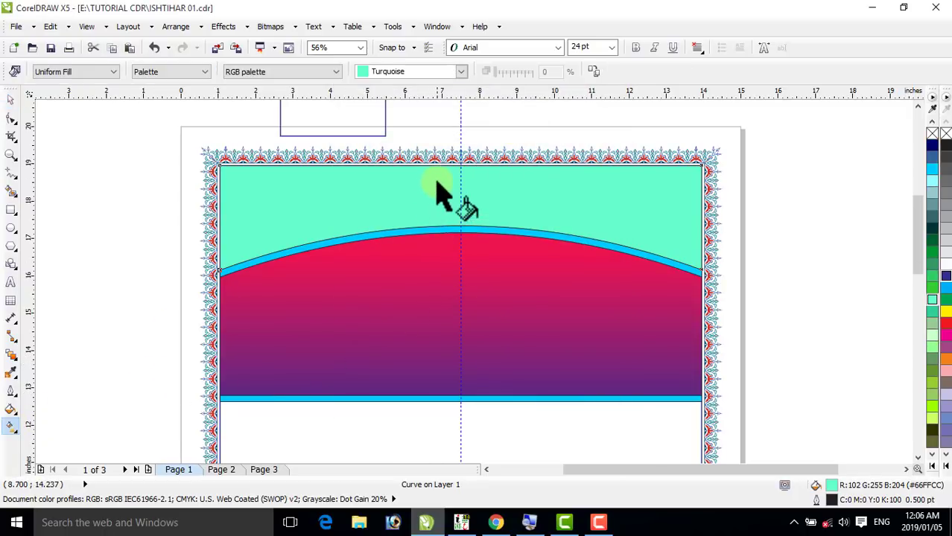
pyautogui.moveTo(434, 174); pyautogui.dragTo(433, 233)
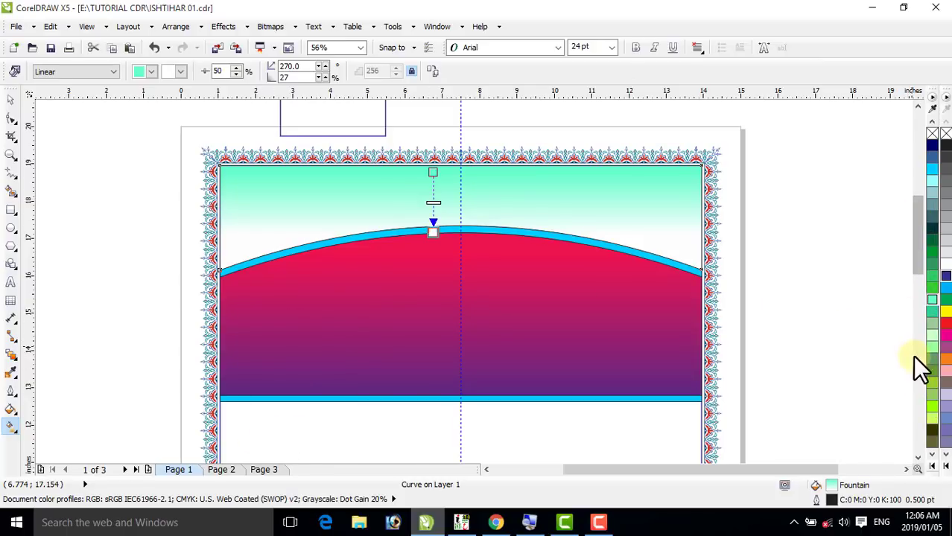
# Change the upper start colour of the top panel's gradient to light green
pyautogui.moveTo(932, 348); pyautogui.dragTo(437, 173)
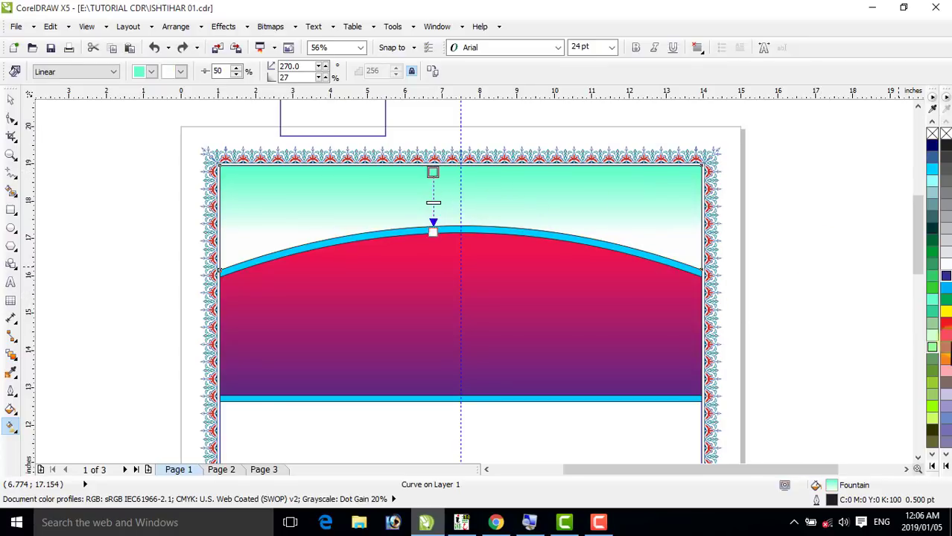
pyautogui.click(930, 347)
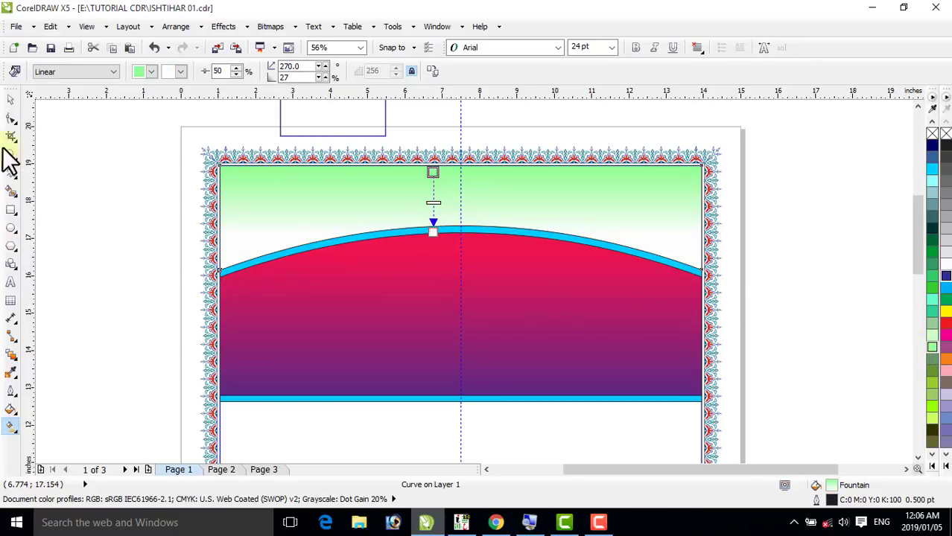
pyautogui.click(12, 98)
pyautogui.click(117, 165)
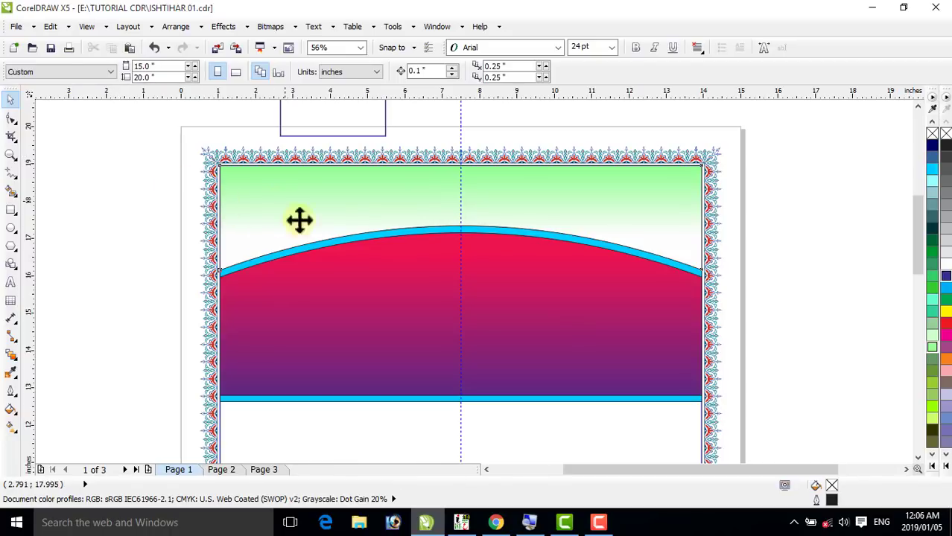
pyautogui.click(298, 224)
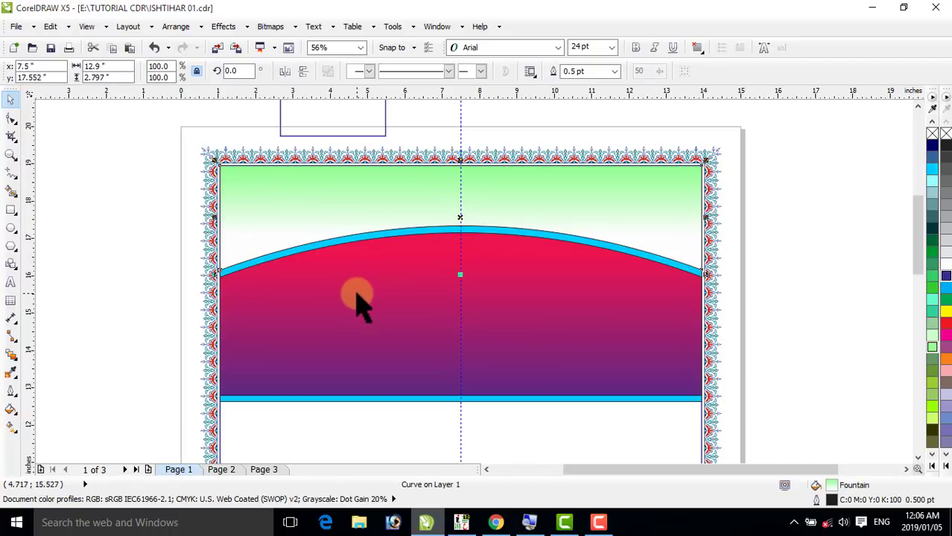
pyautogui.click(127, 273)
pyautogui.click(249, 311)
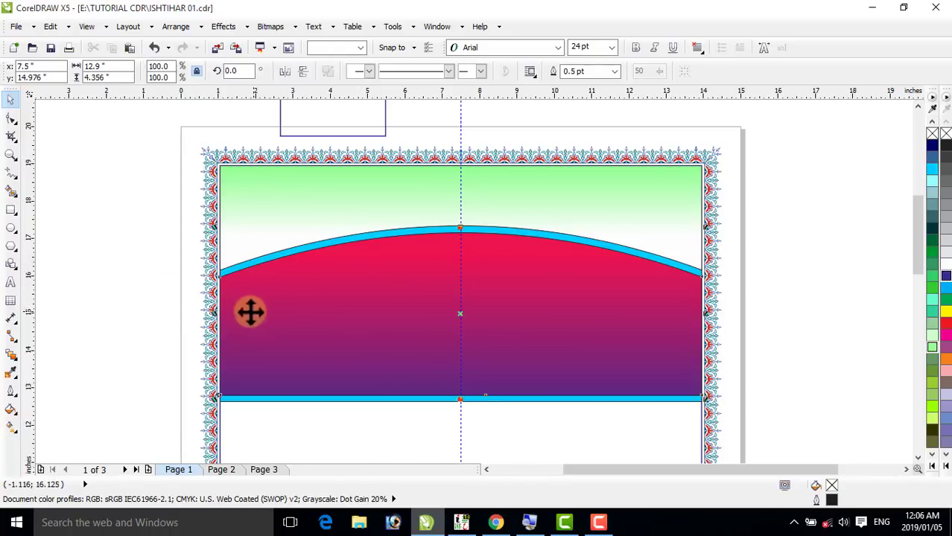
pyautogui.click(107, 260)
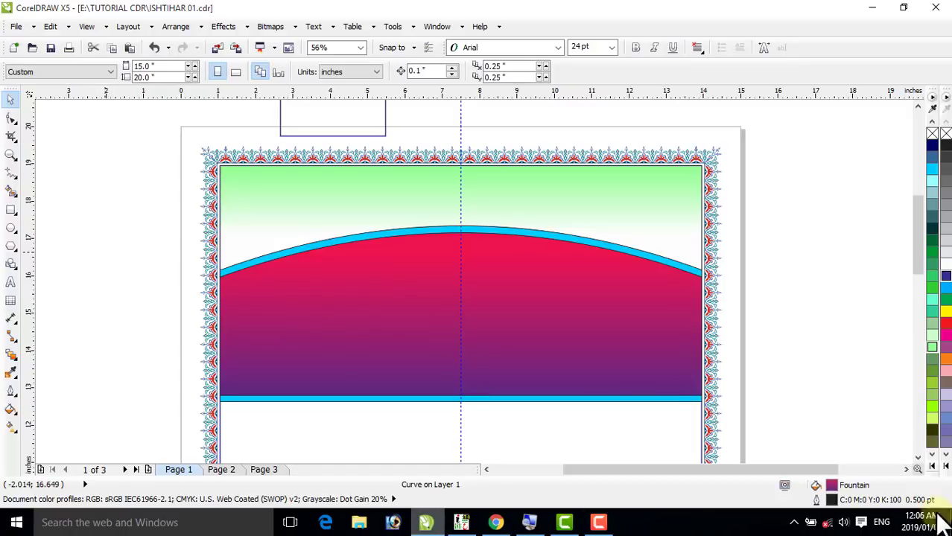
# Draw a circle about 3.96 inches across and centre it horizontally on the middle panel's left edge
pyautogui.click(11, 228)
pyautogui.moveTo(154, 257); pyautogui.dragTo(281, 398)
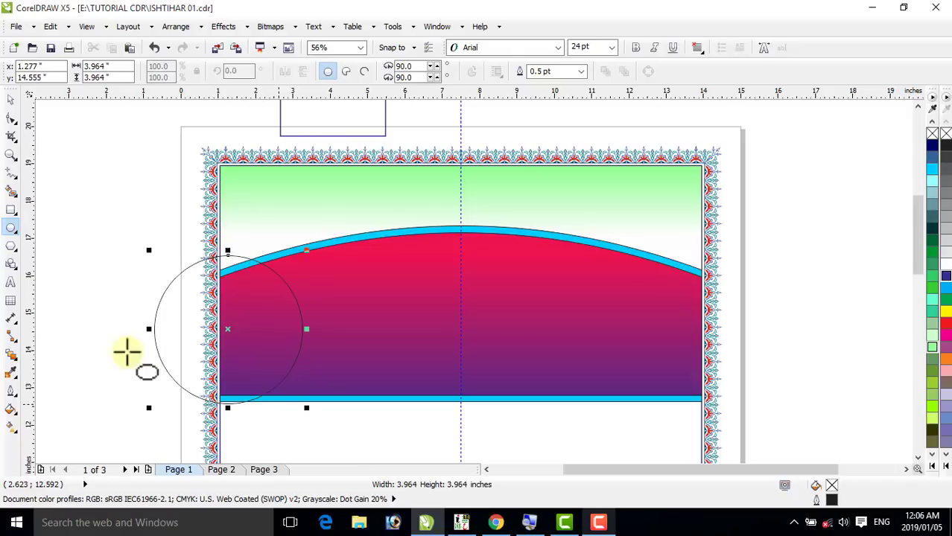
pyautogui.click(11, 99)
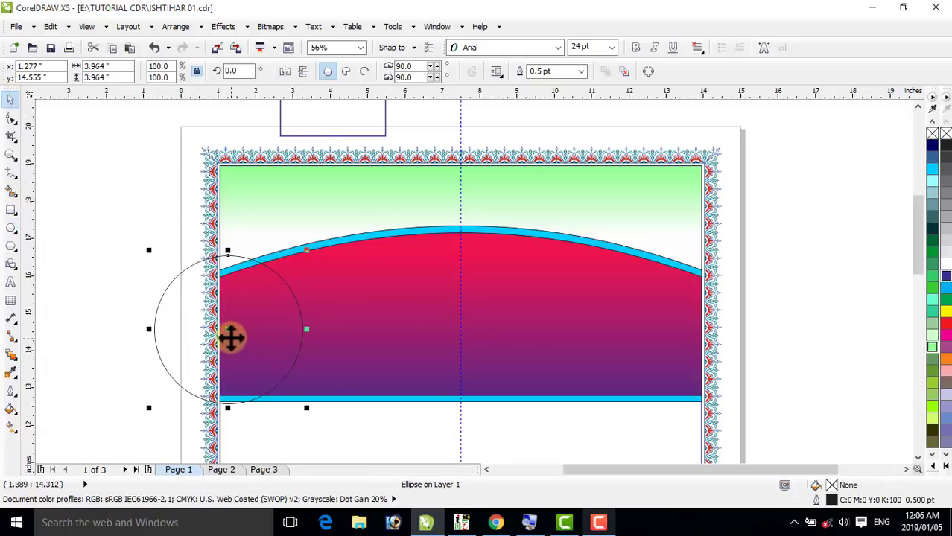
pyautogui.moveTo(228, 332); pyautogui.dragTo(218, 331)
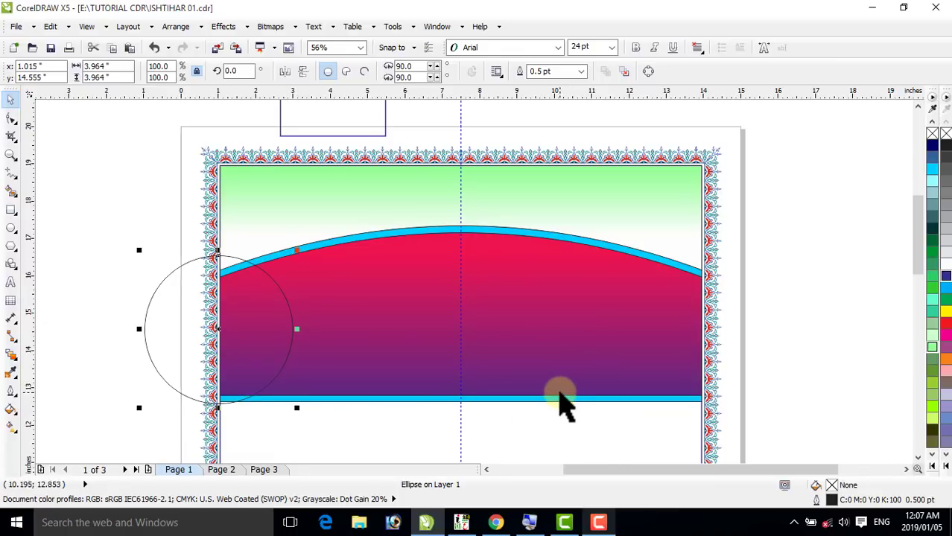
# Create a copy of the circle rotated to 355°, offset slightly to the right of the original
pyautogui.click(222, 334)
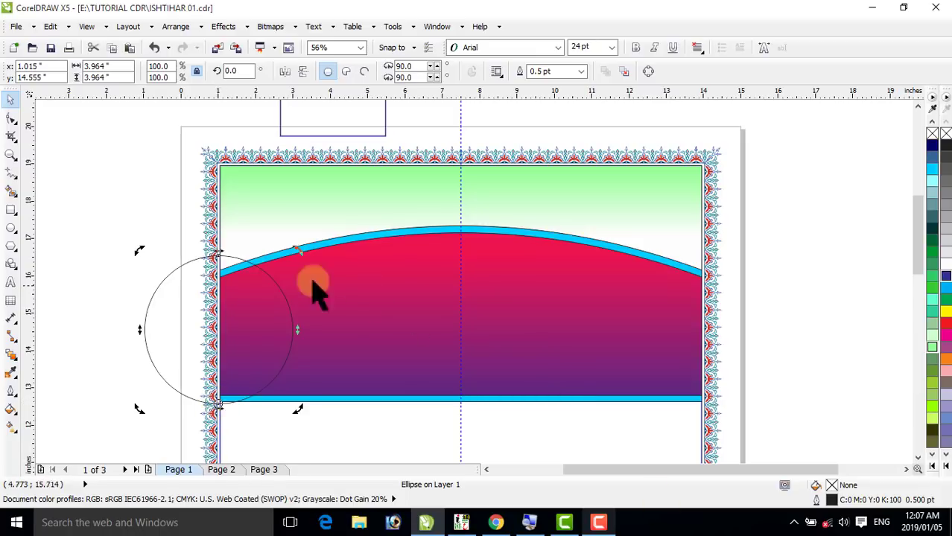
pyautogui.moveTo(301, 253); pyautogui.dragTo(310, 261)
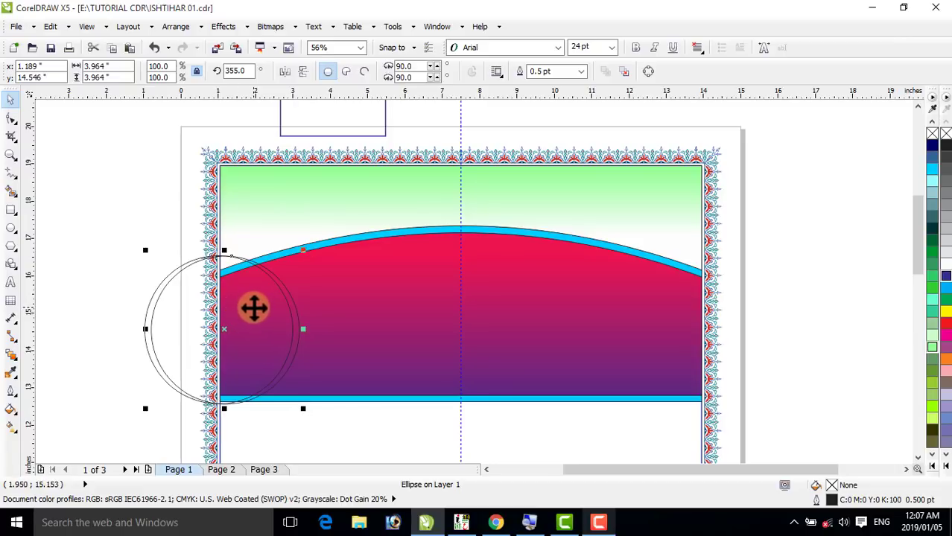
pyautogui.click(119, 302)
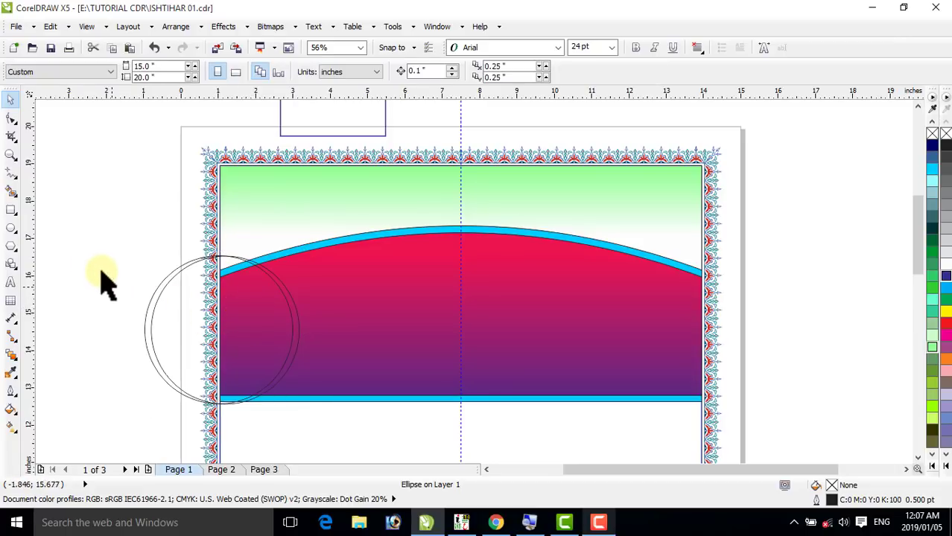
# Use Smart Fill to create shapes from the area inside the circles and the thin crescent, within the middle panel
pyautogui.click(10, 192)
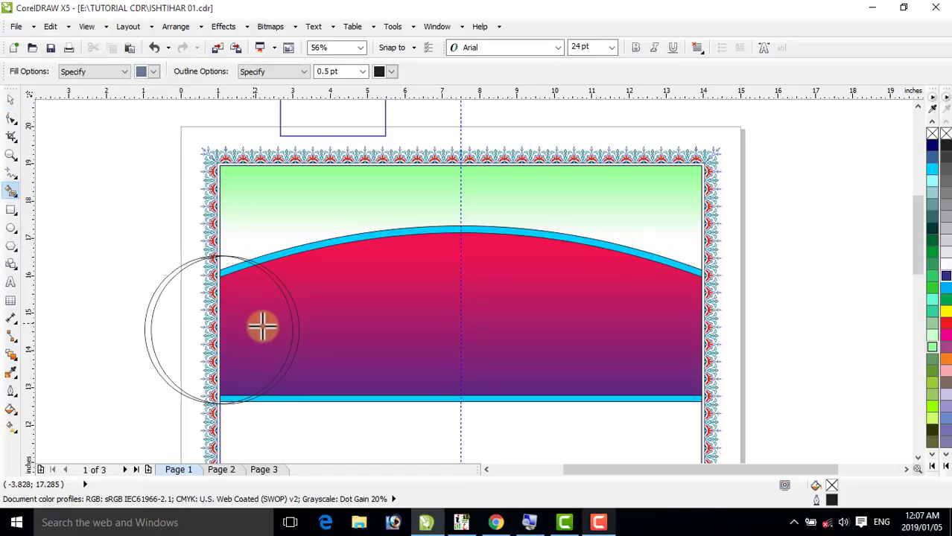
pyautogui.click(263, 327)
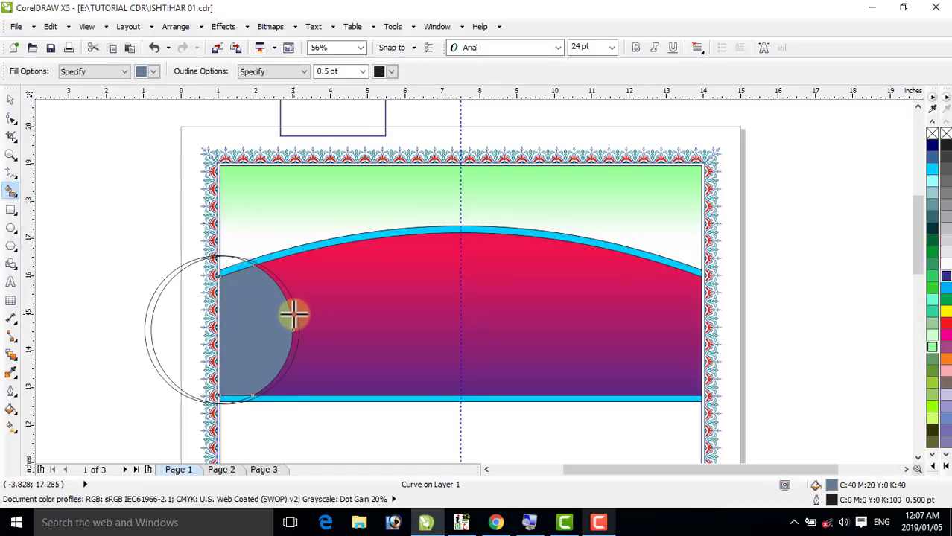
pyautogui.click(19, 107)
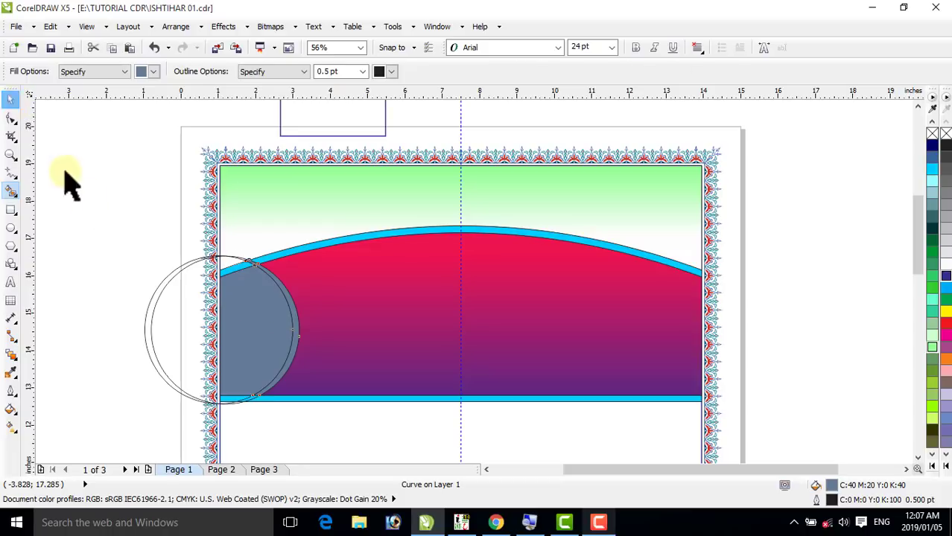
# Delete the two construction circles, keeping the filled shapes at the middle panel's left edge
pyautogui.moveTo(198, 315); pyautogui.dragTo(174, 301)
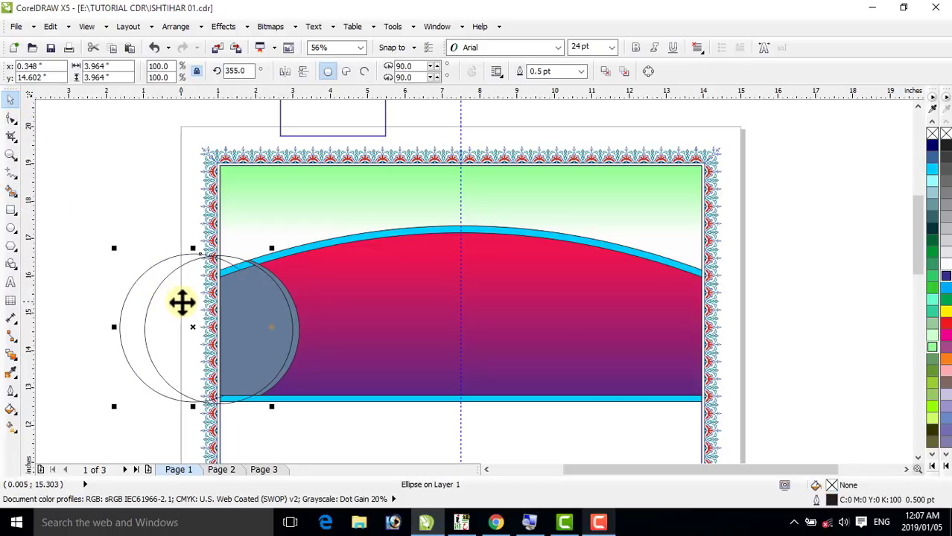
pyautogui.press('Delete')
pyautogui.click(181, 308)
pyautogui.press('Delete')
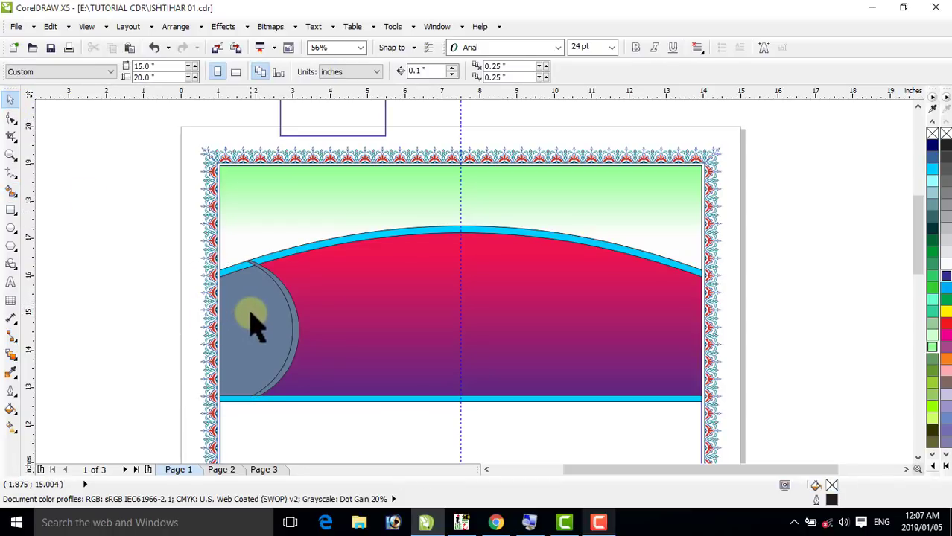
pyautogui.click(253, 324)
pyautogui.click(157, 280)
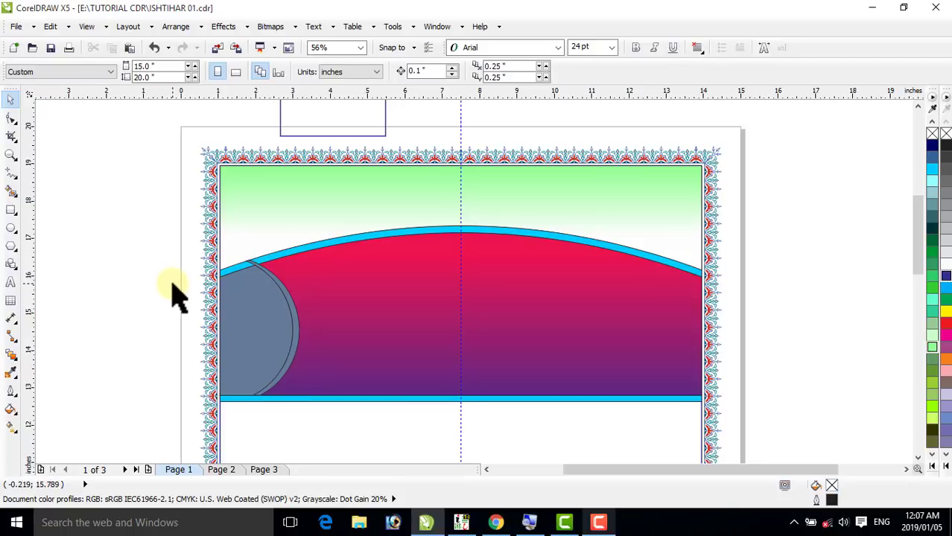
# Fill the thin crescent at the left end of the middle panel with white
pyautogui.moveTo(262, 268); pyautogui.dragTo(294, 374)
pyautogui.hotkey('ctrl', 'z')
pyautogui.hotkey('ctrl', 'z')
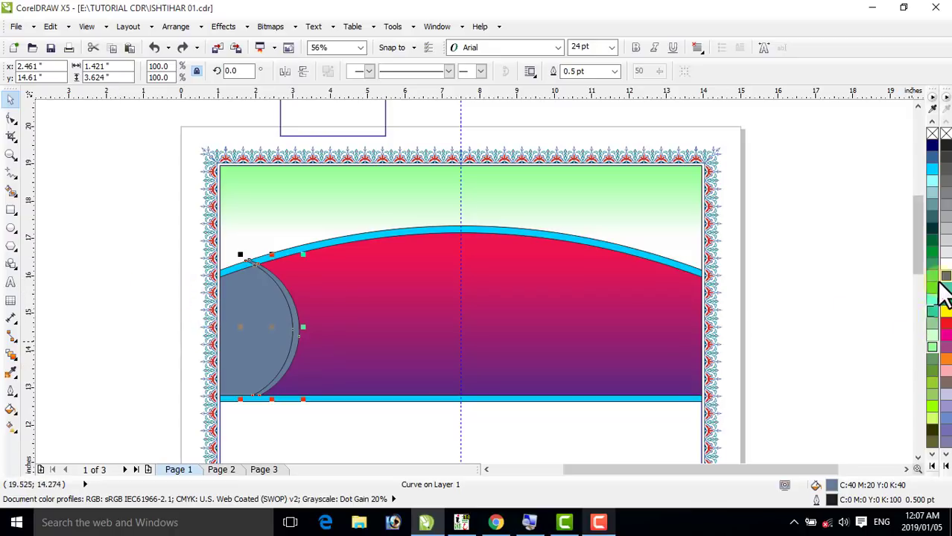
pyautogui.click(947, 267)
pyautogui.click(170, 248)
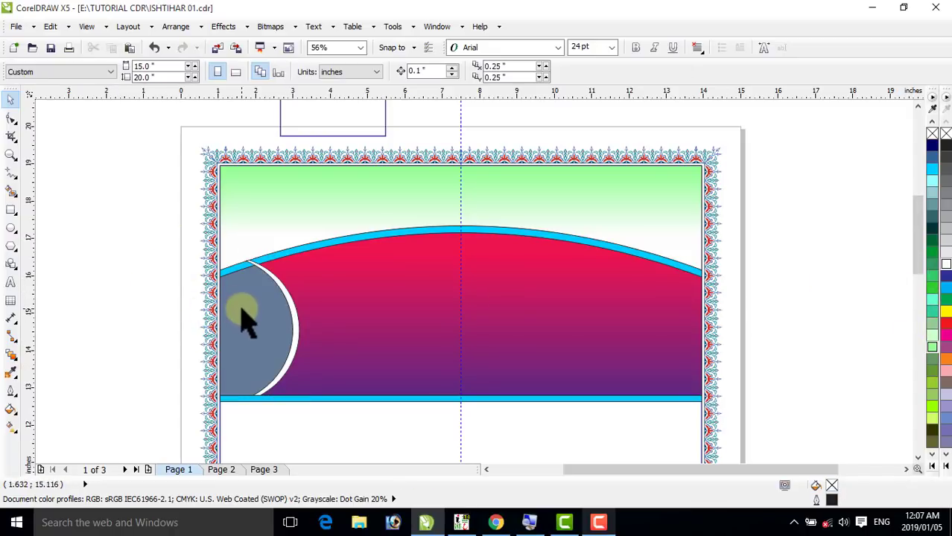
# Fill the rounded shape inside the white crescent with black
pyautogui.click(242, 310)
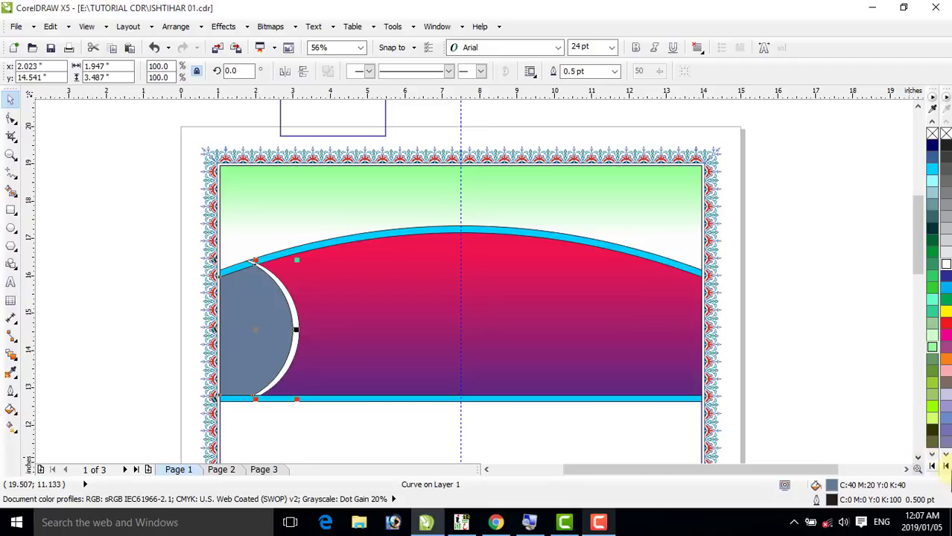
pyautogui.click(946, 466)
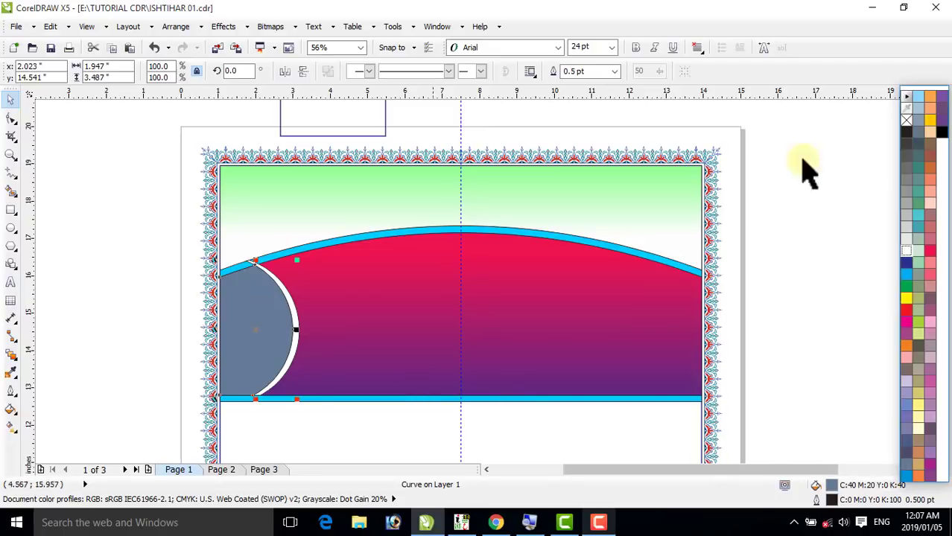
pyautogui.click(943, 131)
pyautogui.click(149, 250)
# Remove the outline from all the header panels, cyan strips and the black and white shapes
pyautogui.moveTo(134, 232); pyautogui.dragTo(355, 428)
pyautogui.moveTo(159, 137); pyautogui.dragTo(784, 425)
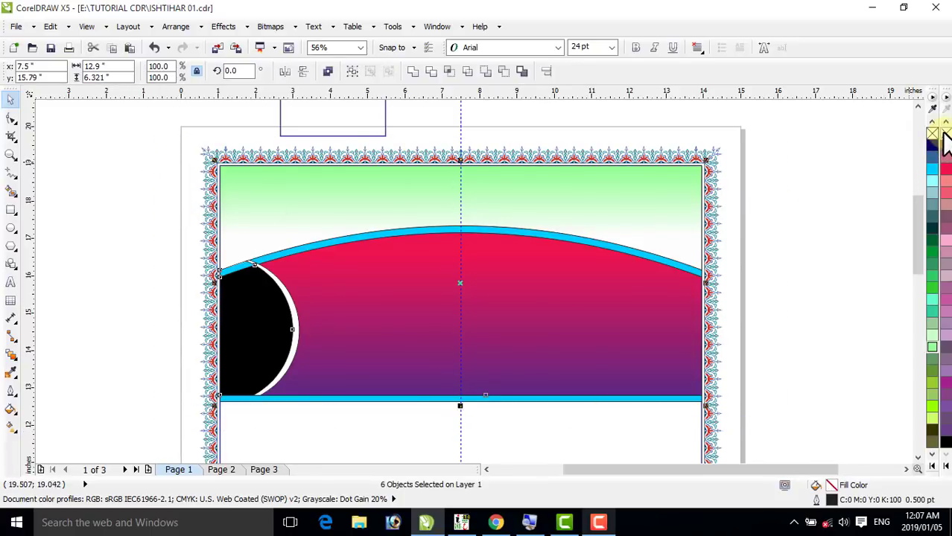
pyautogui.click(795, 202)
# Group the black rounded shape with its white crescent
pyautogui.moveTo(149, 235); pyautogui.dragTo(371, 416)
pyautogui.moveTo(139, 235); pyautogui.dragTo(356, 452)
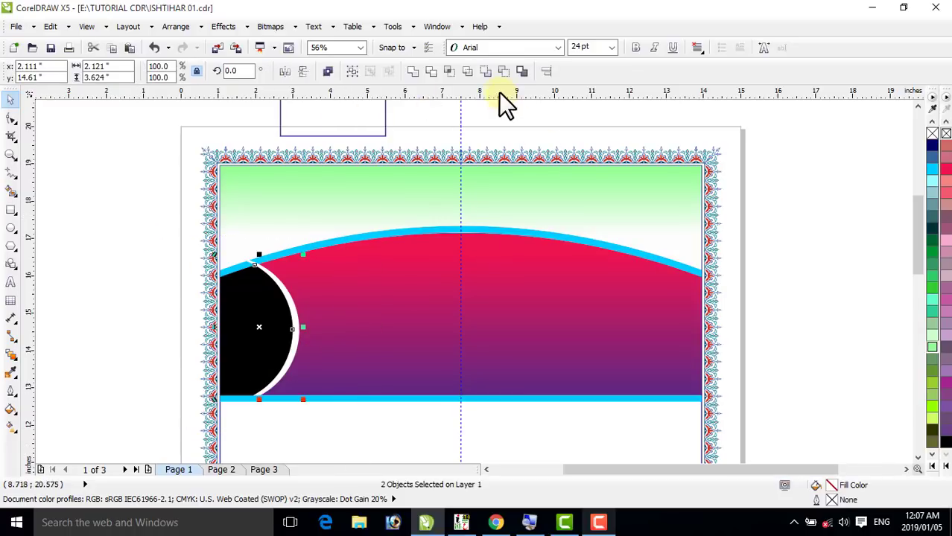
pyautogui.click(351, 71)
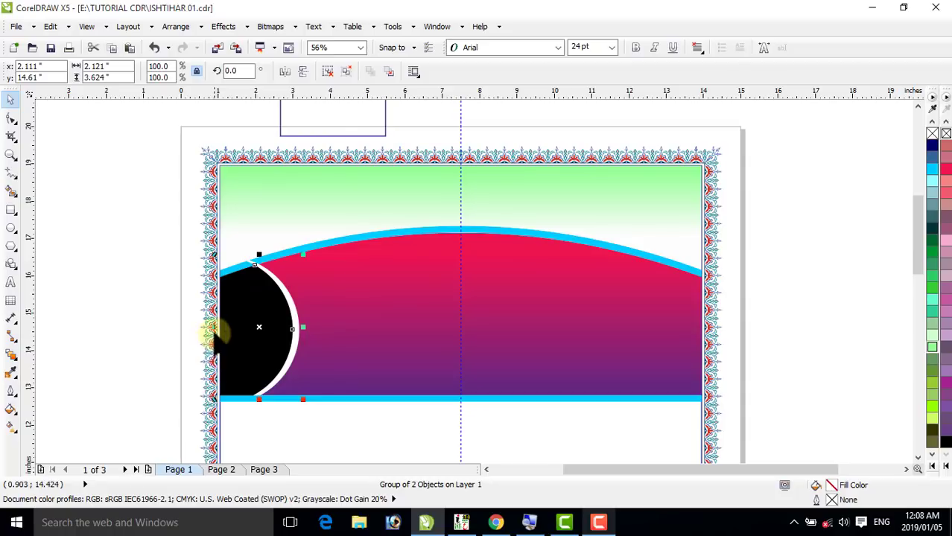
# Make a horizontally mirrored copy of the group and align it to the middle panel's right edge
pyautogui.moveTo(212, 329); pyautogui.dragTo(319, 344)
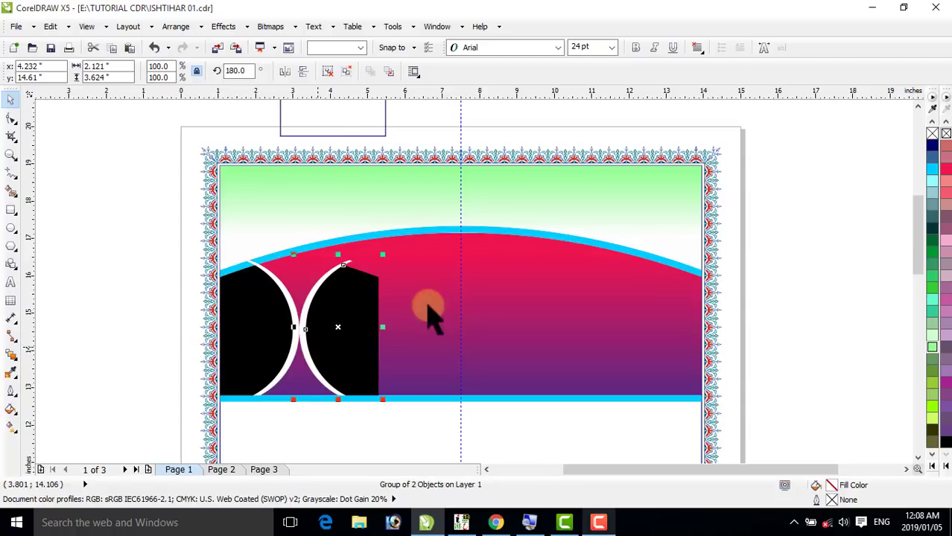
pyautogui.click(594, 302)
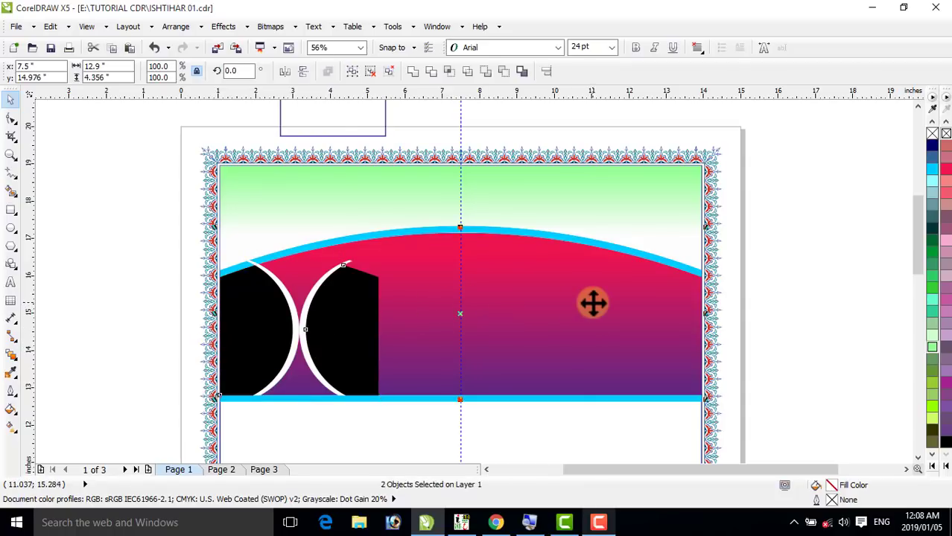
pyautogui.press('r')
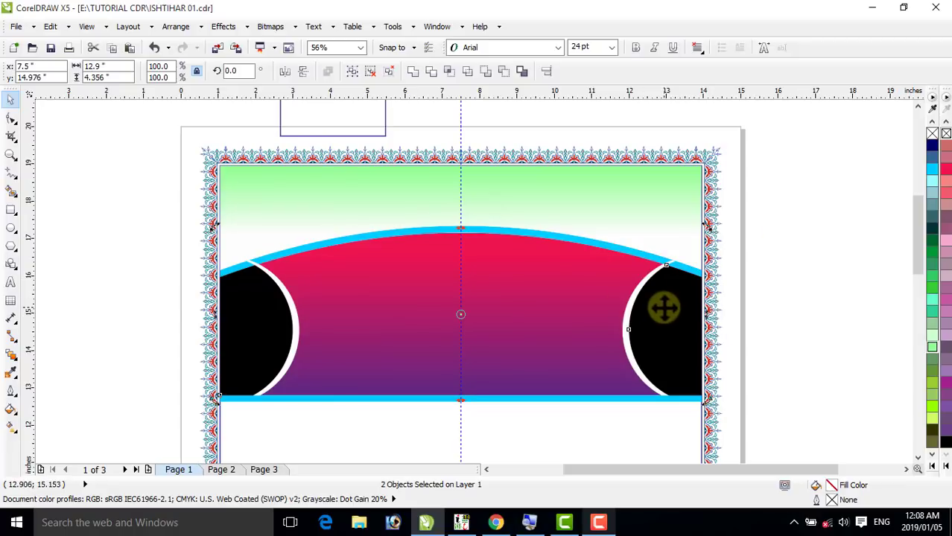
# PowerClip both side groups of black shapes and white crescents inside the middle gradient panel
pyautogui.moveTo(106, 248); pyautogui.dragTo(354, 415)
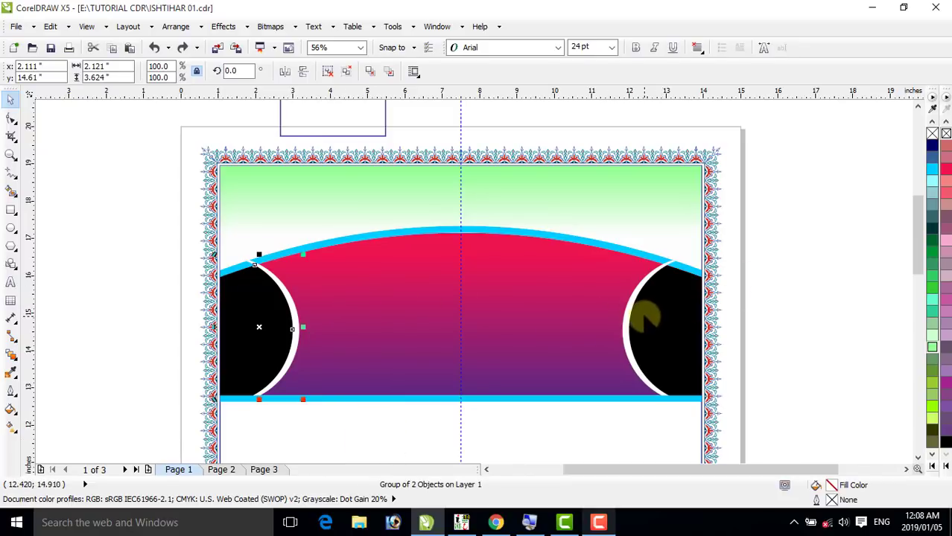
pyautogui.keyDown('shift'); pyautogui.click(641, 315); pyautogui.keyUp('shift')
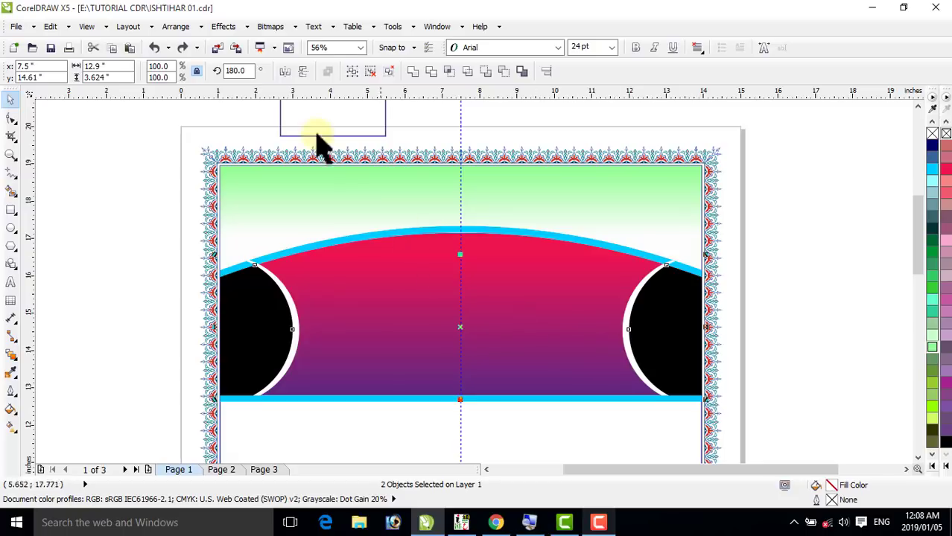
pyautogui.click(229, 30)
pyautogui.moveTo(277, 222)
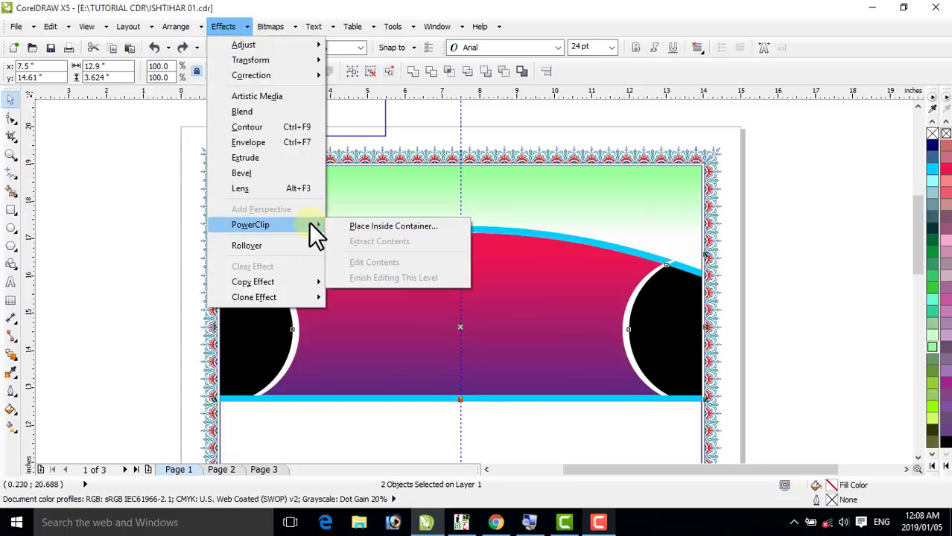
pyautogui.click(355, 223)
pyautogui.click(356, 307)
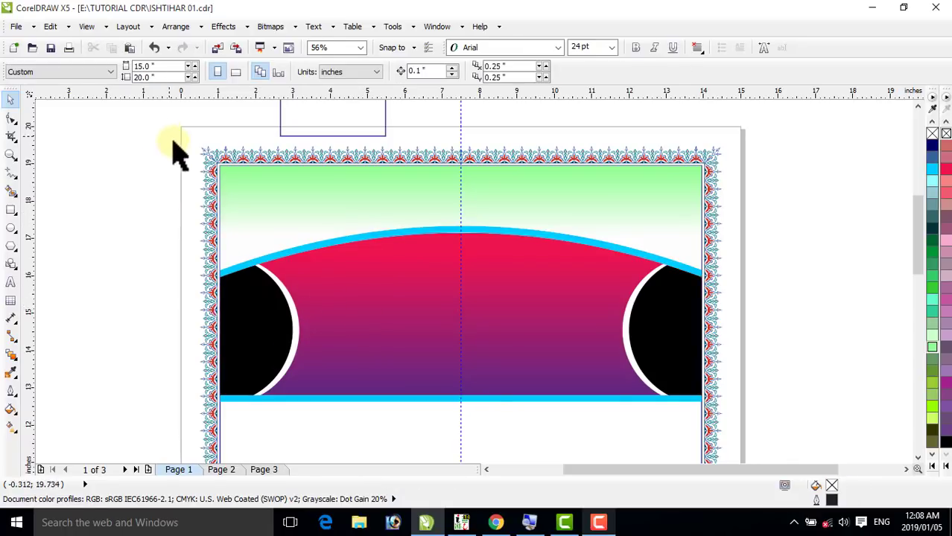
pyautogui.moveTo(170, 137); pyautogui.dragTo(138, 319)
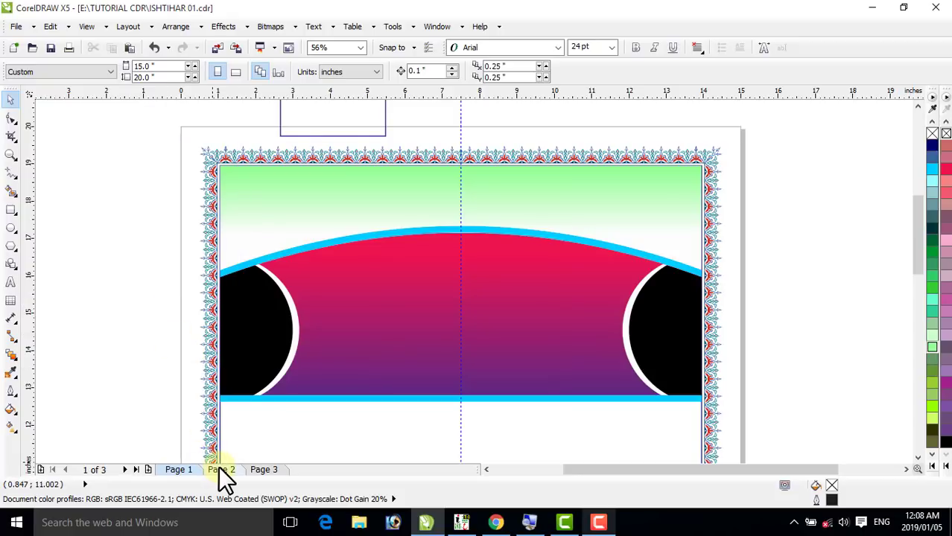
# Move the small outlined rectangle from above the page onto the header and align it with the green panel's top and left edges
pyautogui.moveTo(309, 123); pyautogui.dragTo(286, 263)
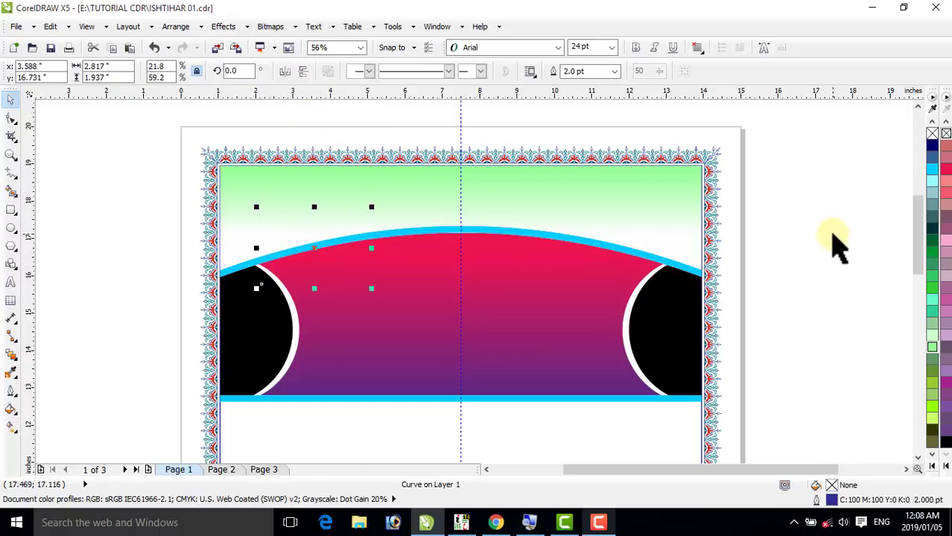
pyautogui.keyDown('shift'); pyautogui.click(241, 186); pyautogui.keyUp('shift')
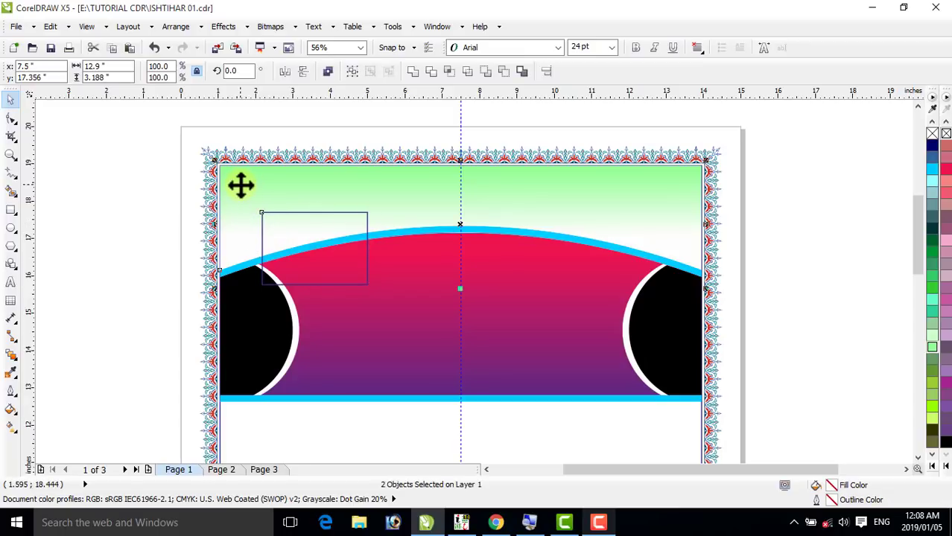
pyautogui.press('t')
pyautogui.press('l')
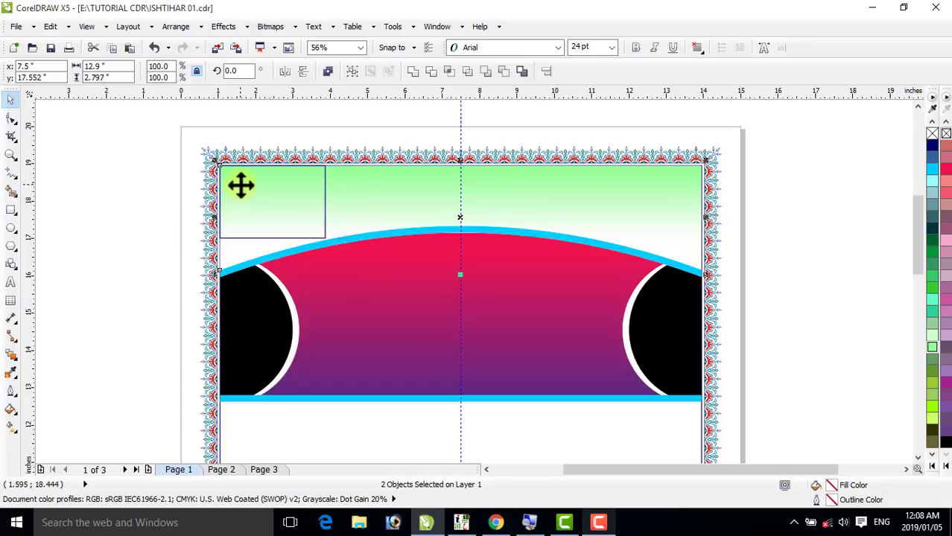
pyautogui.click(171, 175)
pyautogui.moveTo(264, 203); pyautogui.dragTo(343, 250)
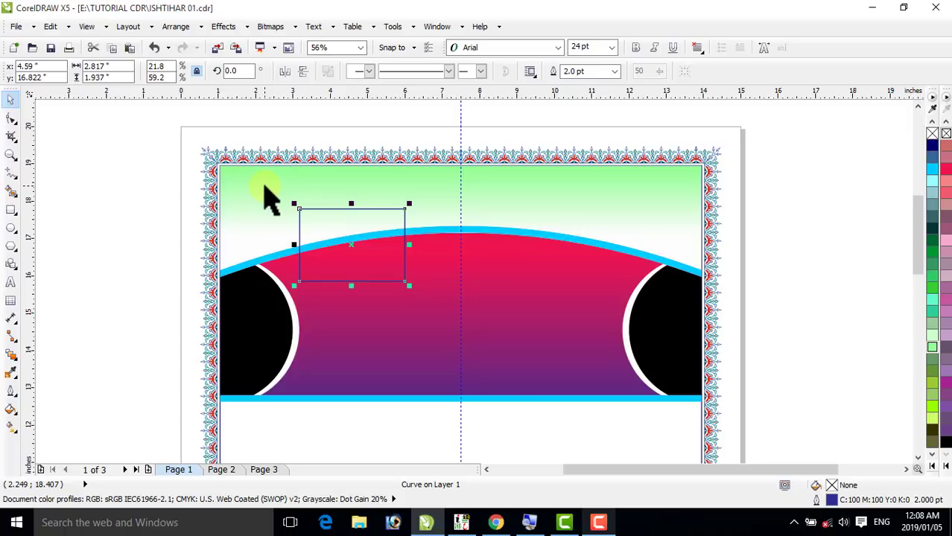
pyautogui.keyDown('shift'); pyautogui.click(253, 190); pyautogui.keyUp('shift')
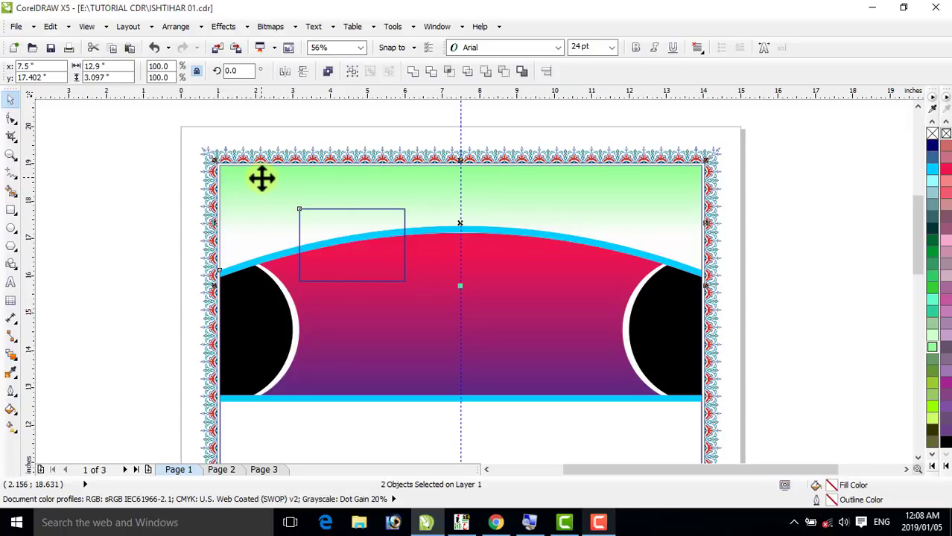
pyautogui.press('t')
pyautogui.press('l')
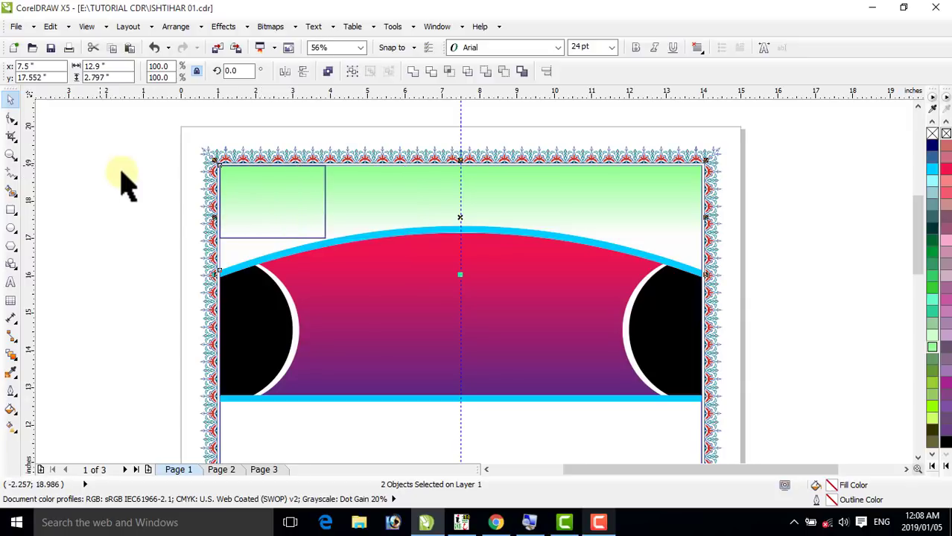
pyautogui.click(128, 170)
# Resize the small rectangle to about 2.04 by 1.7 inches, keeping its upper-left corner in place
pyautogui.click(327, 203)
pyautogui.moveTo(329, 203); pyautogui.dragTo(289, 199)
pyautogui.moveTo(253, 238); pyautogui.dragTo(254, 223)
pyautogui.moveTo(290, 193); pyautogui.dragTo(300, 193)
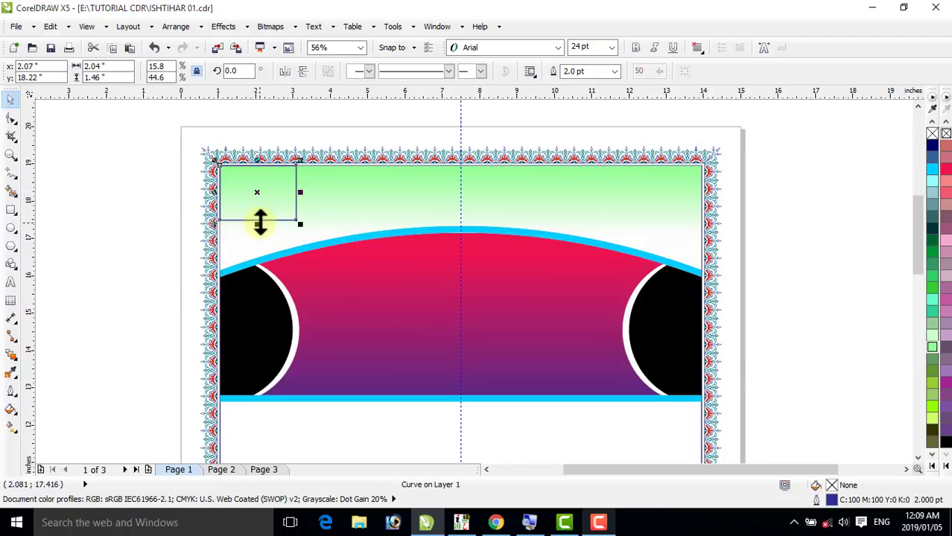
pyautogui.moveTo(260, 222); pyautogui.dragTo(258, 233)
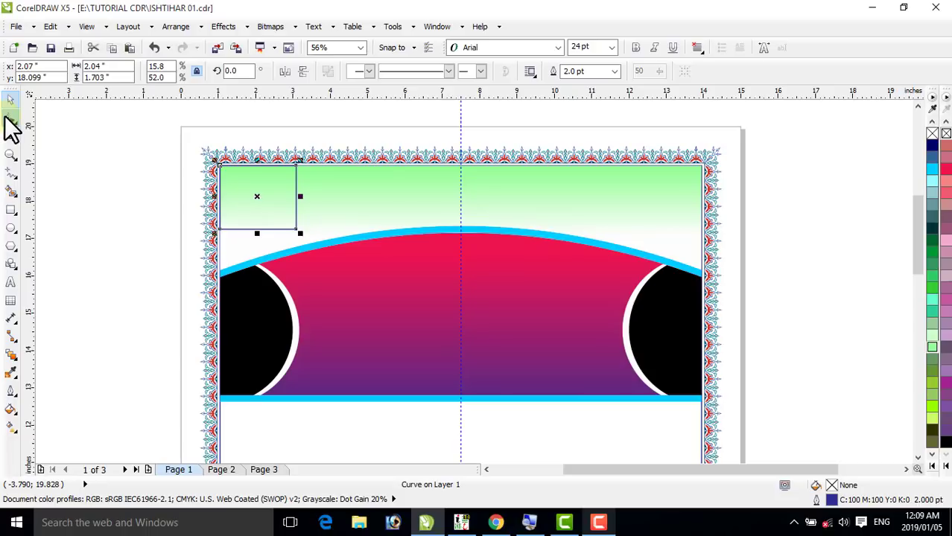
# Delete the rectangle's lower-right node and move its lower-left node down, leaving a triangle about 2.11 inches high
pyautogui.click(9, 119)
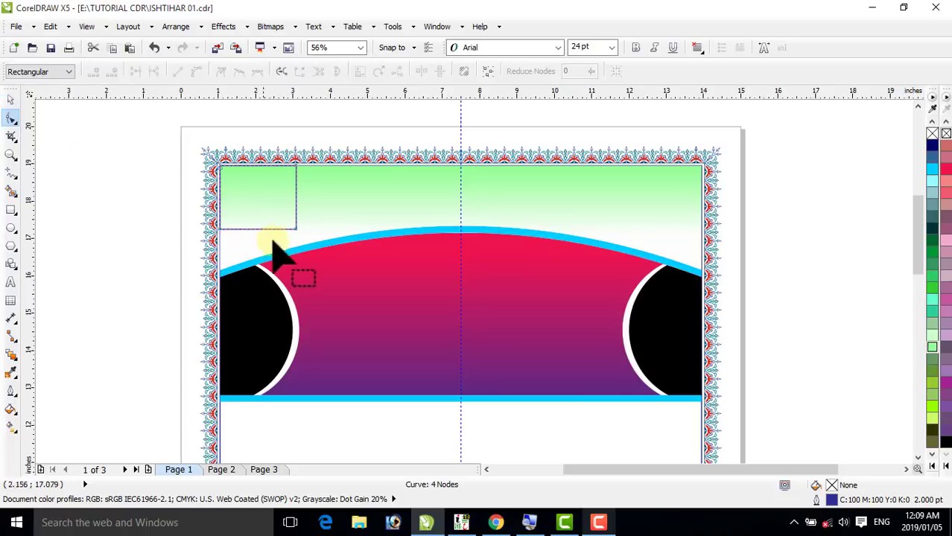
pyautogui.click(164, 26)
pyautogui.click(141, 189)
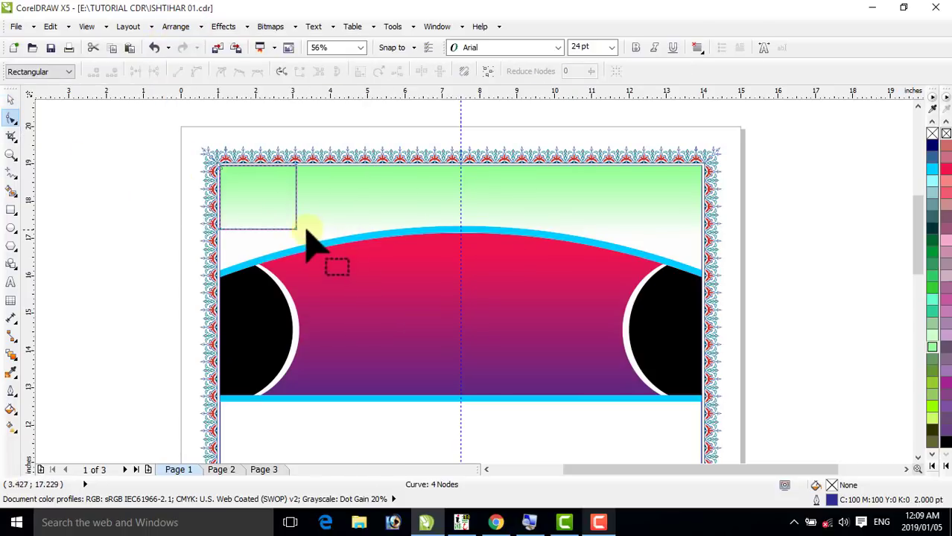
pyautogui.click(170, 26)
pyautogui.click(111, 215)
pyautogui.click(295, 229)
pyautogui.press('Delete')
pyautogui.click(220, 228)
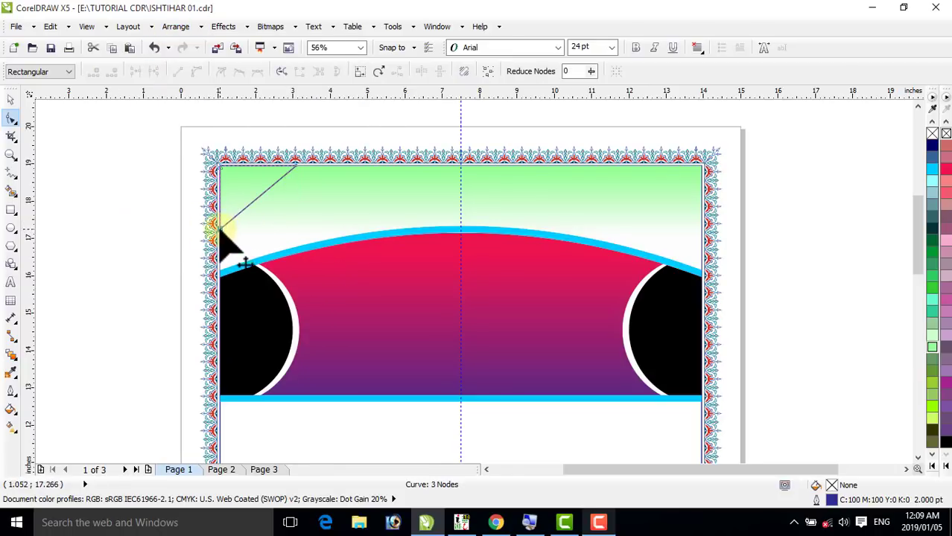
pyautogui.moveTo(221, 230); pyautogui.dragTo(221, 243)
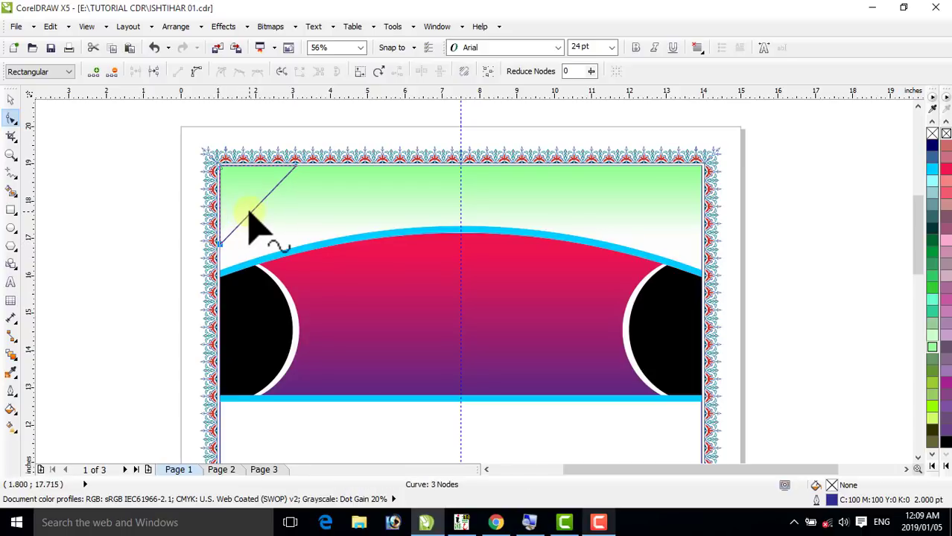
# Convert the triangle's diagonal side to a curve and bend it inward toward the green panel's upper-left corner
pyautogui.rightClick(253, 215)
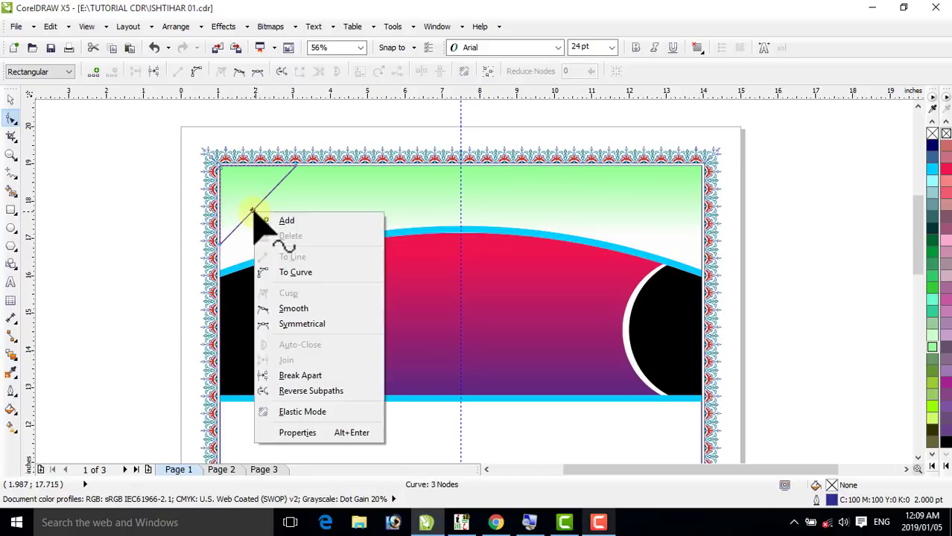
pyautogui.click(274, 269)
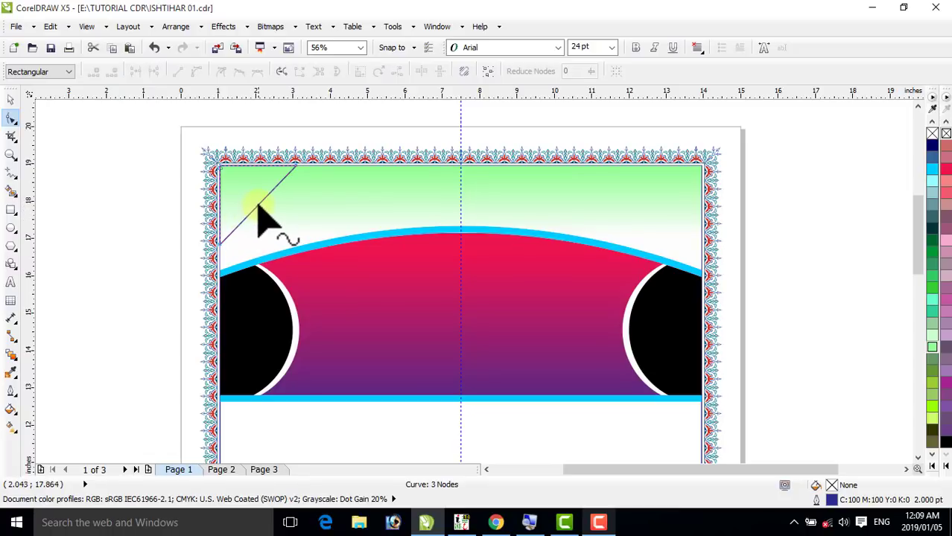
pyautogui.moveTo(254, 205); pyautogui.dragTo(212, 204)
pyautogui.click(10, 100)
pyautogui.click(155, 149)
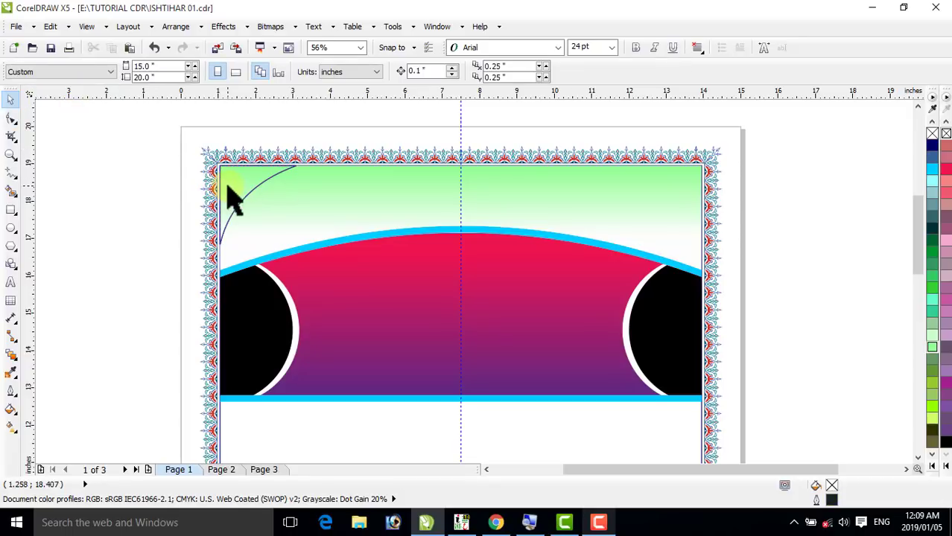
# Nudge the curved corner shape 0.1 inch right and 0.1 inch down, away from the panel's edges
pyautogui.click(242, 195)
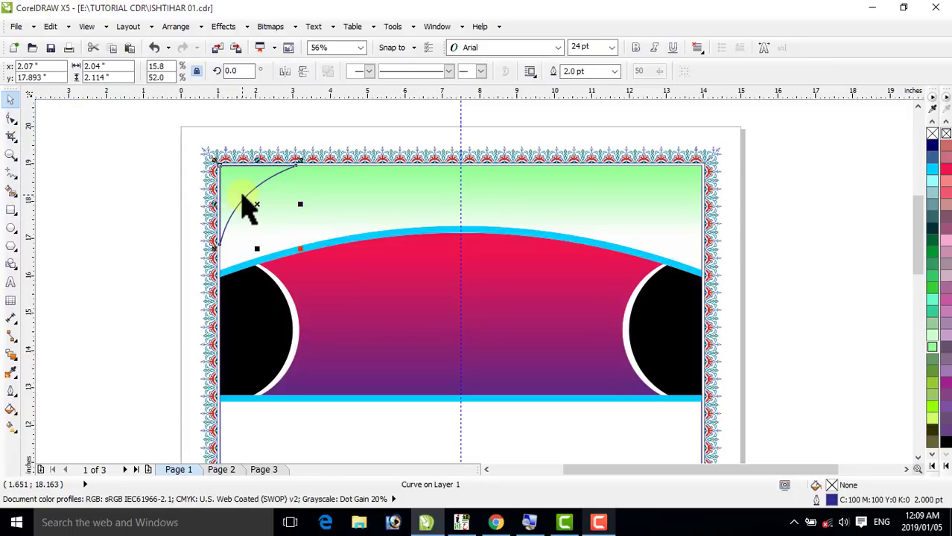
pyautogui.press('Right')
pyautogui.press('Down')
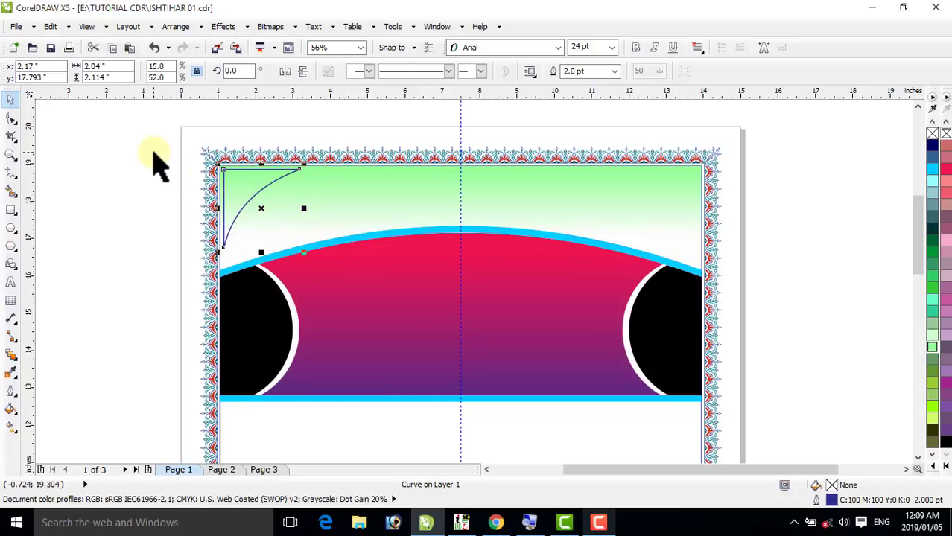
pyautogui.click(157, 160)
# Fill the curved corner shape with cyan (#00CCFF) after trying a darker blue
pyautogui.click(246, 192)
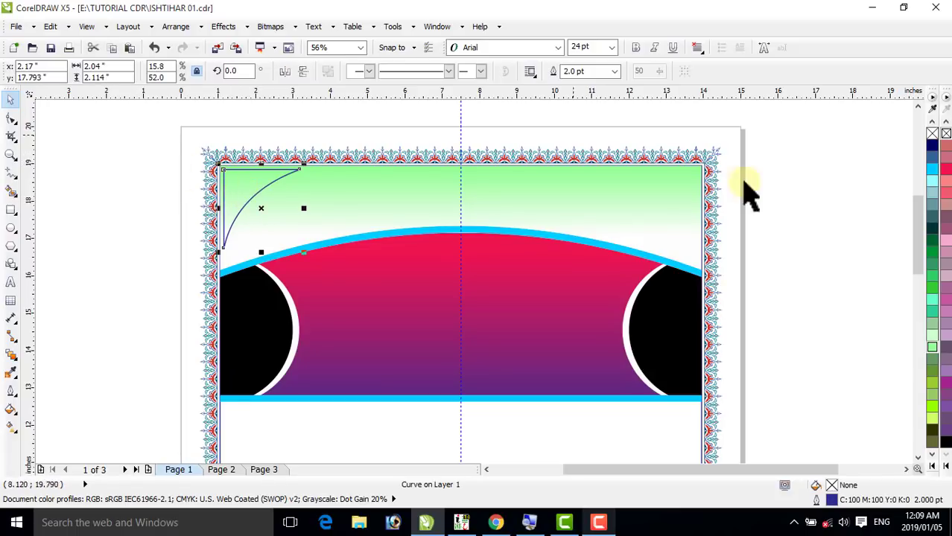
pyautogui.click(931, 170)
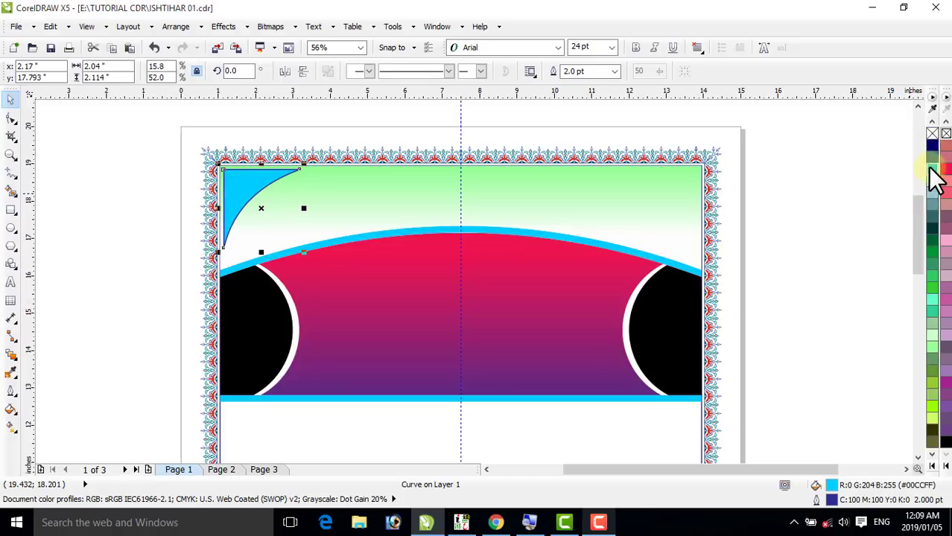
pyautogui.click(931, 158)
pyautogui.click(840, 183)
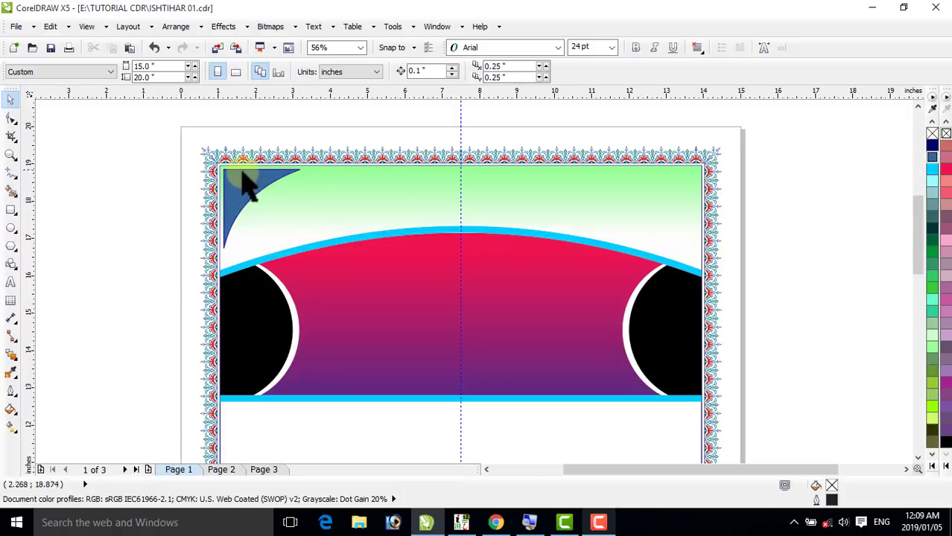
pyautogui.click(932, 170)
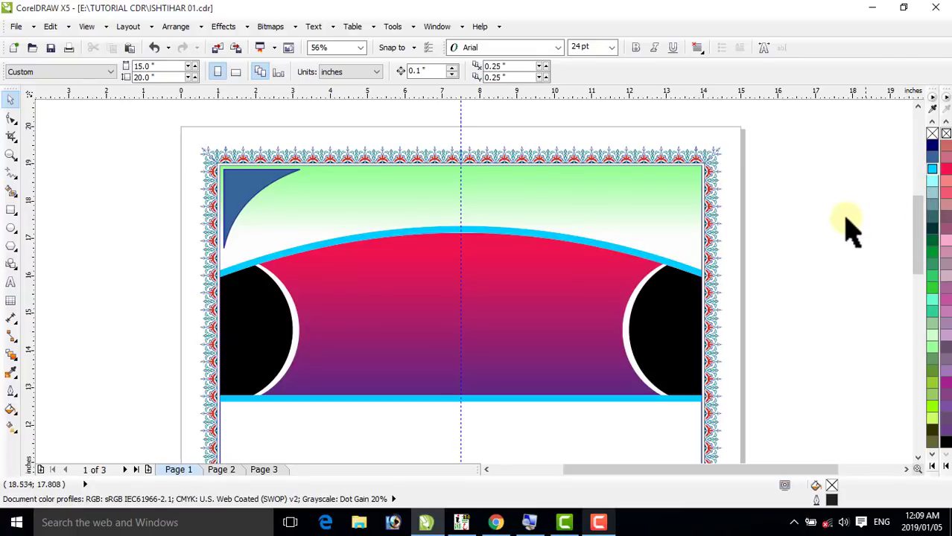
pyautogui.click(552, 176)
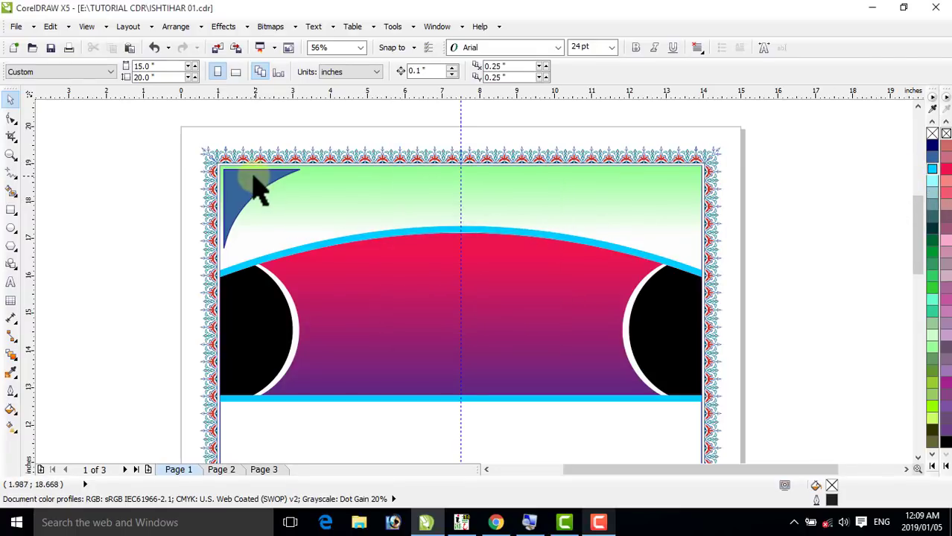
pyautogui.click(255, 187)
pyautogui.click(932, 170)
pyautogui.click(819, 192)
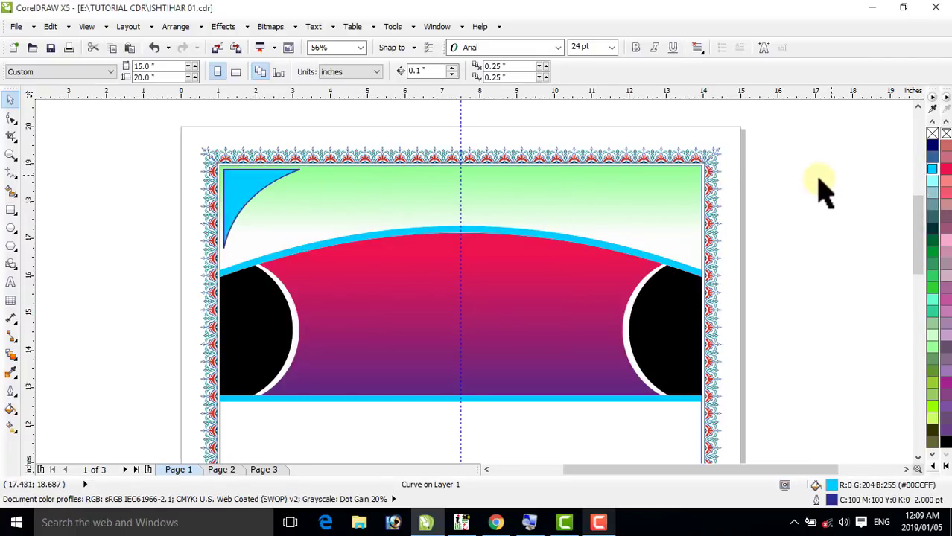
# Remove the outline from the cyan corner shape
pyautogui.click(266, 195)
pyautogui.rightClick(932, 134)
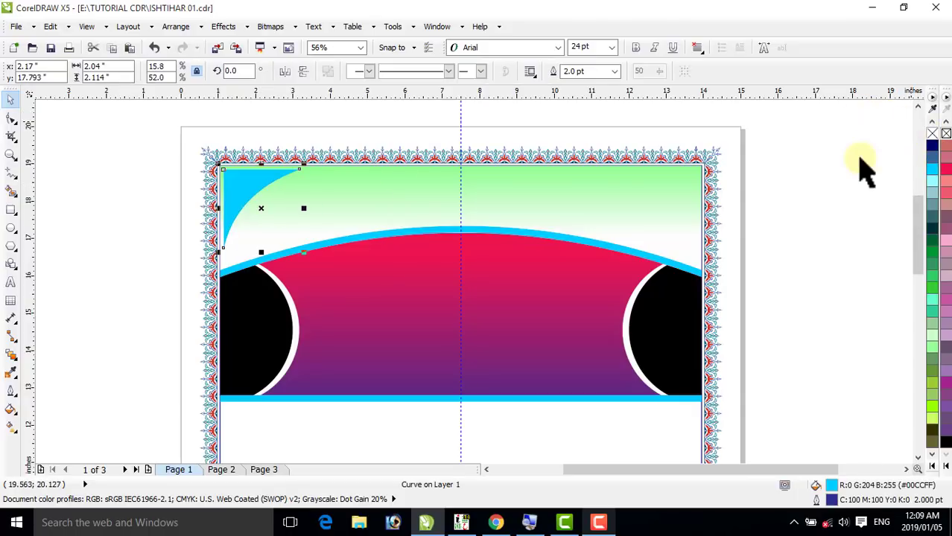
pyautogui.click(827, 179)
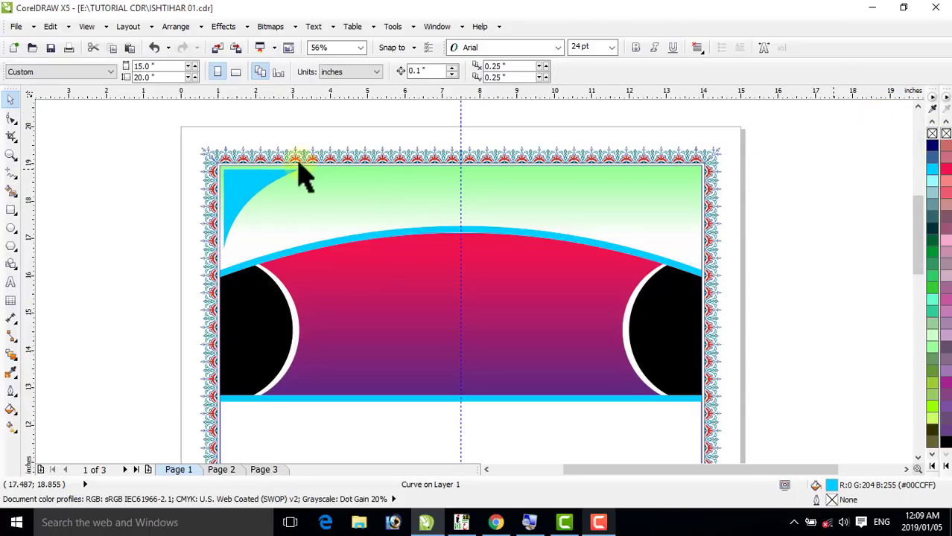
# Move the upper-right node of the cyan corner shape about 0.2 inch to the right
pyautogui.click(13, 121)
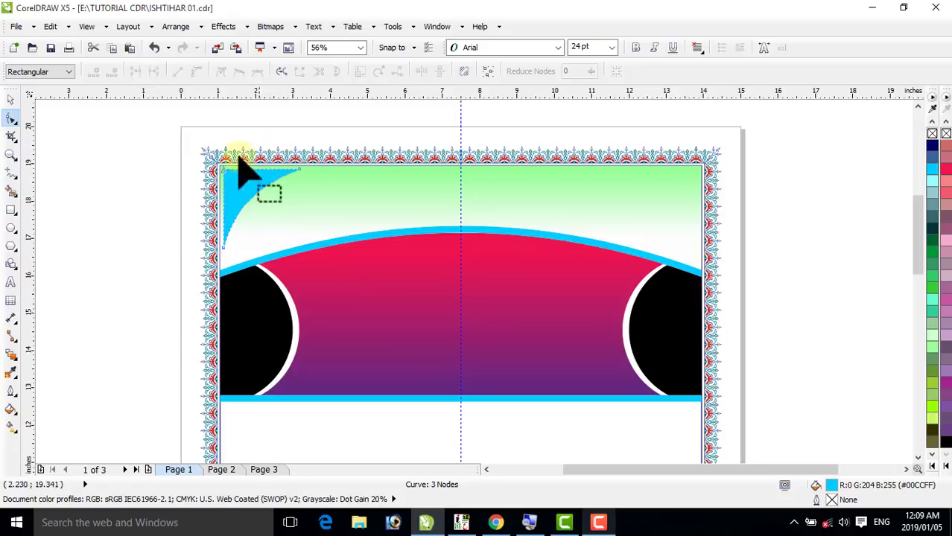
pyautogui.click(12, 100)
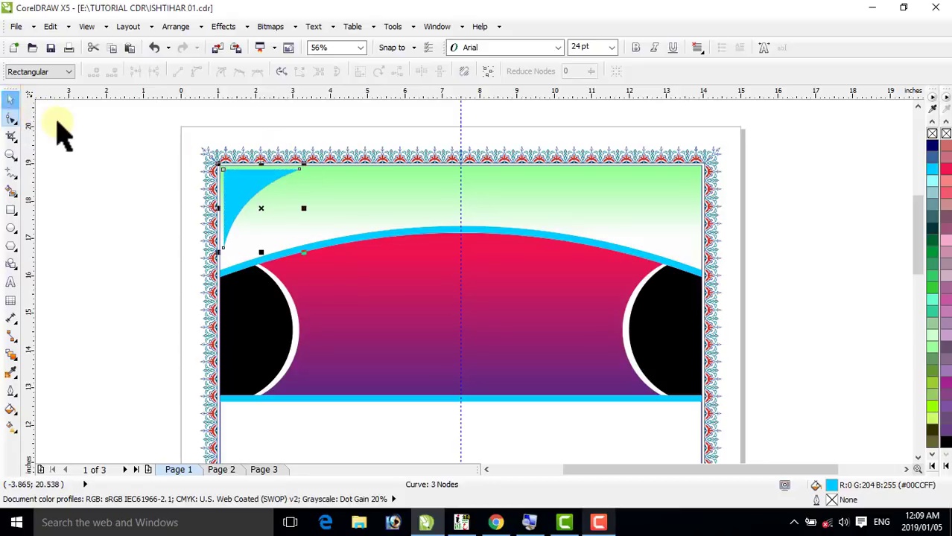
pyautogui.click(240, 191)
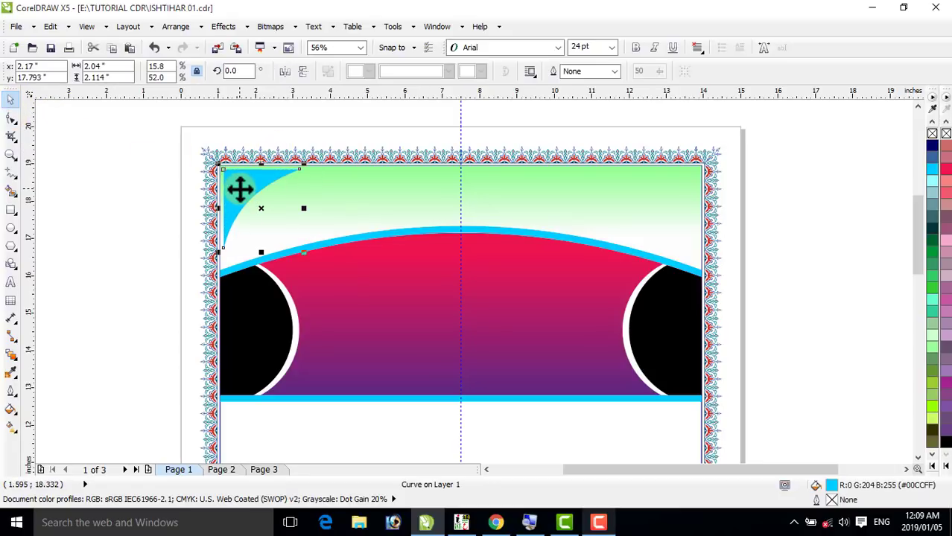
pyautogui.click(9, 119)
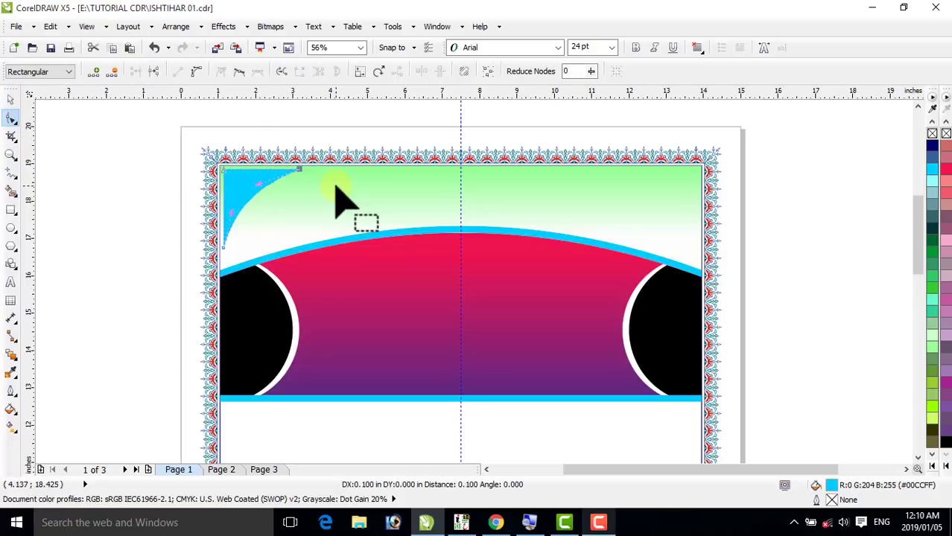
pyautogui.press('Right')
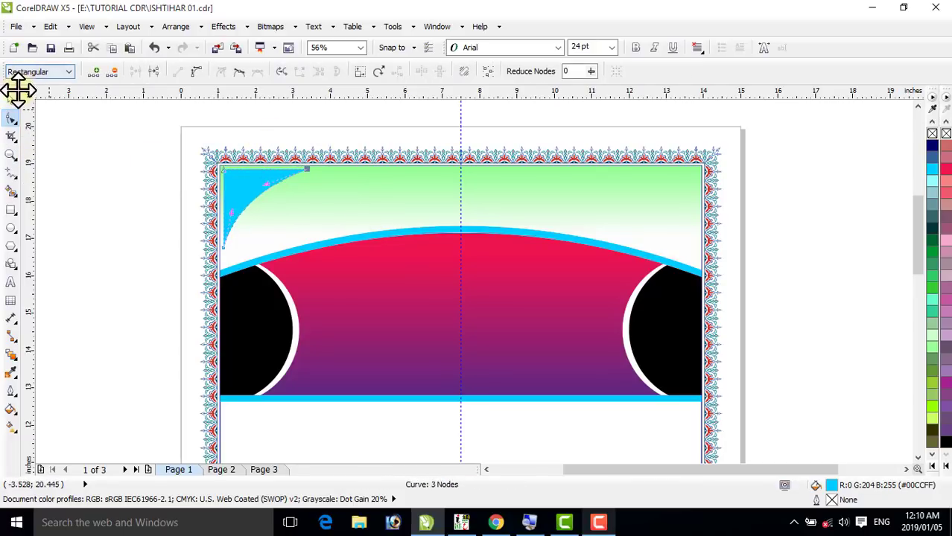
# Fill the rear curved corner shape with dark navy (#000066) so it edges the cyan shape in front
pyautogui.click(13, 102)
pyautogui.click(264, 197)
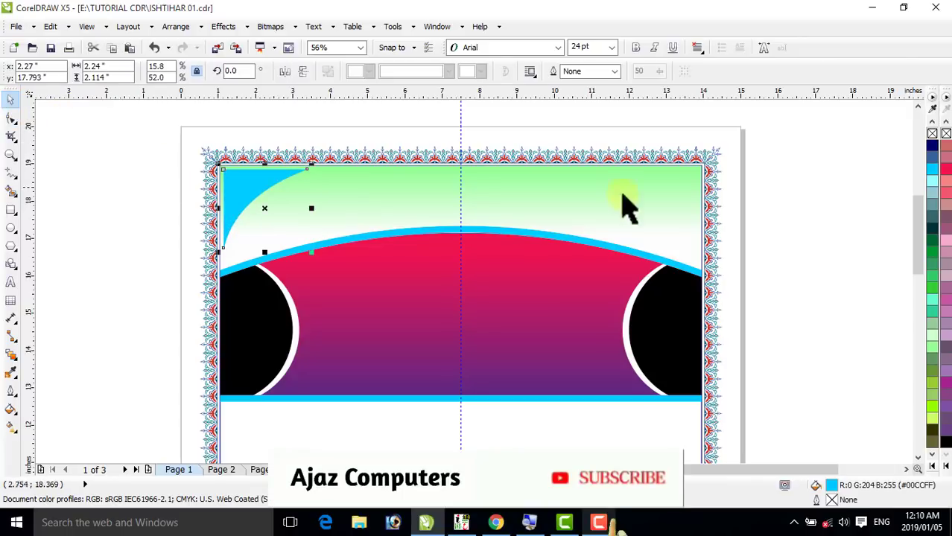
pyautogui.click(932, 147)
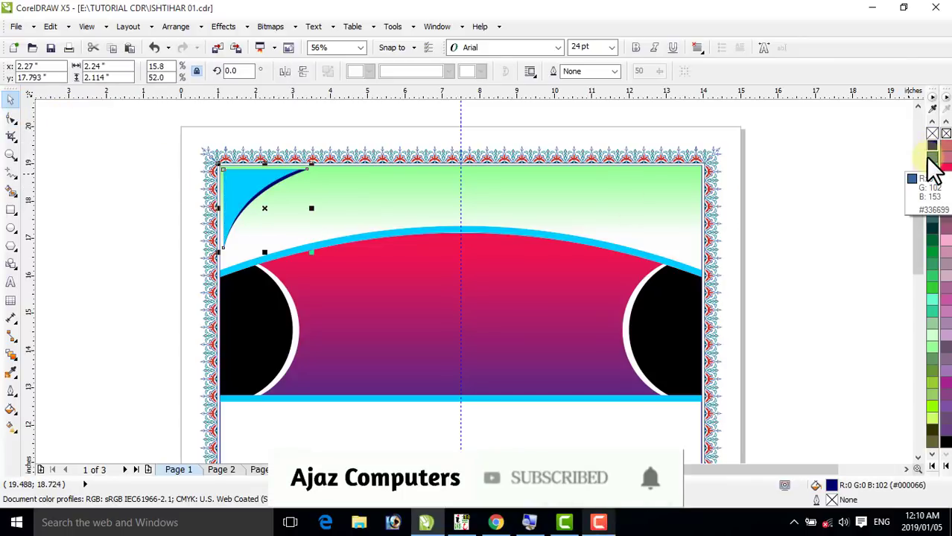
pyautogui.click(165, 143)
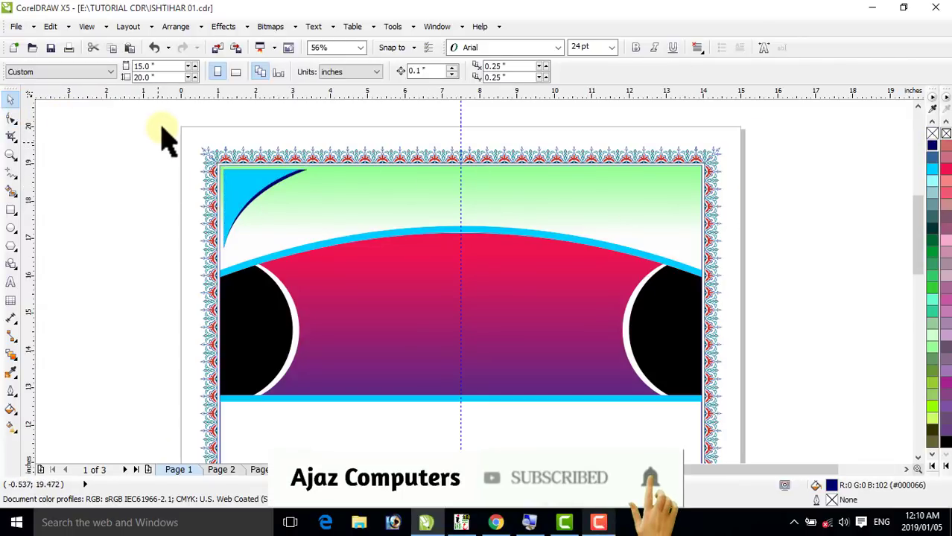
# Mix a custom RGB blue (#0C5ACF) as the uniform fill of the front corner shape
pyautogui.click(250, 197)
pyautogui.doubleClick(831, 487)
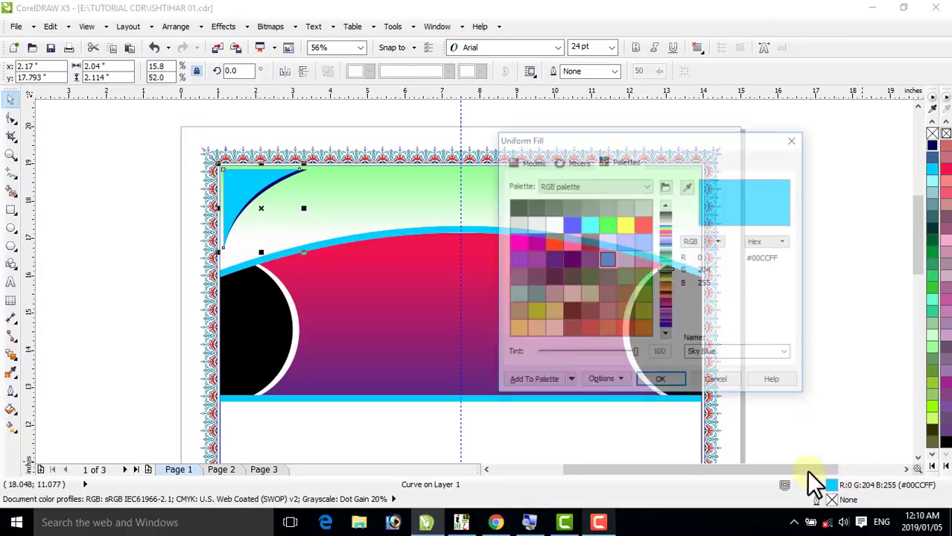
pyautogui.click(529, 162)
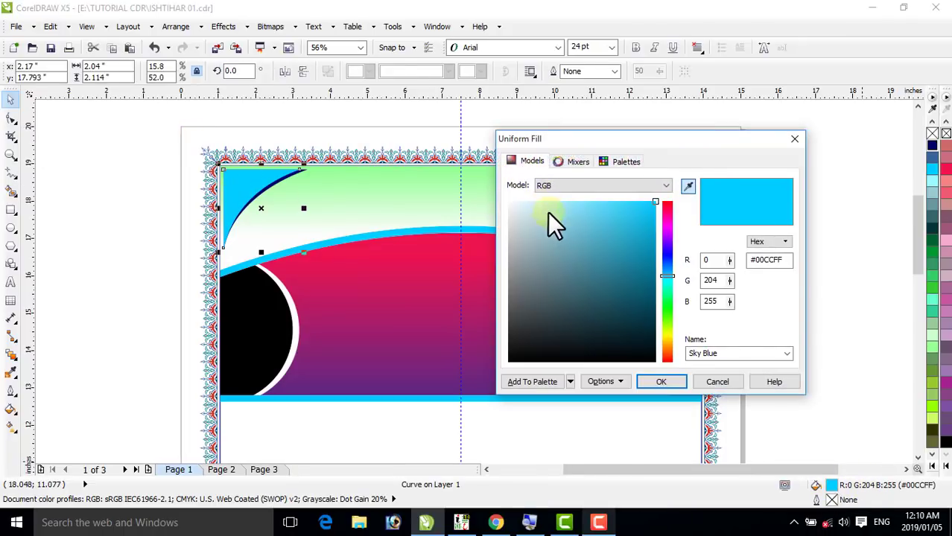
pyautogui.moveTo(636, 271); pyautogui.dragTo(626, 252)
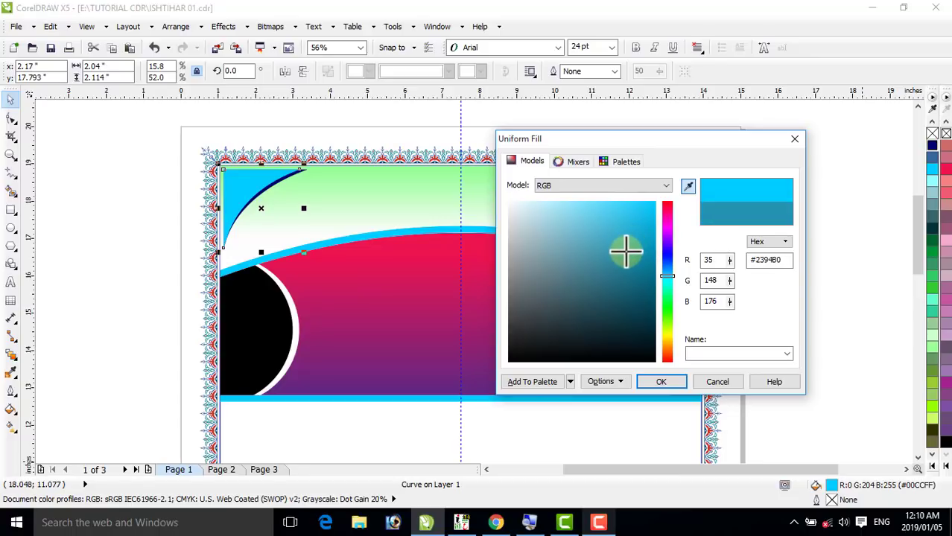
pyautogui.moveTo(665, 276); pyautogui.dragTo(642, 236)
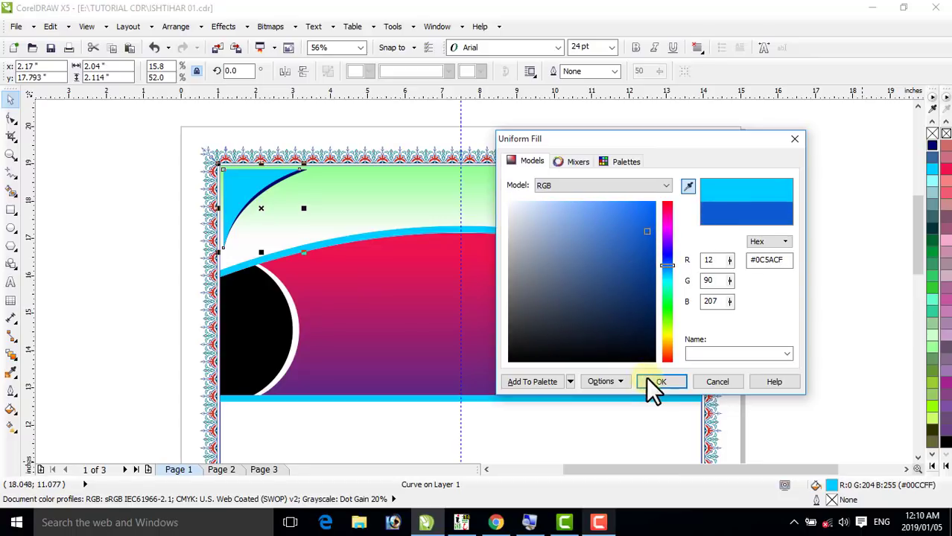
pyautogui.click(647, 380)
pyautogui.click(170, 141)
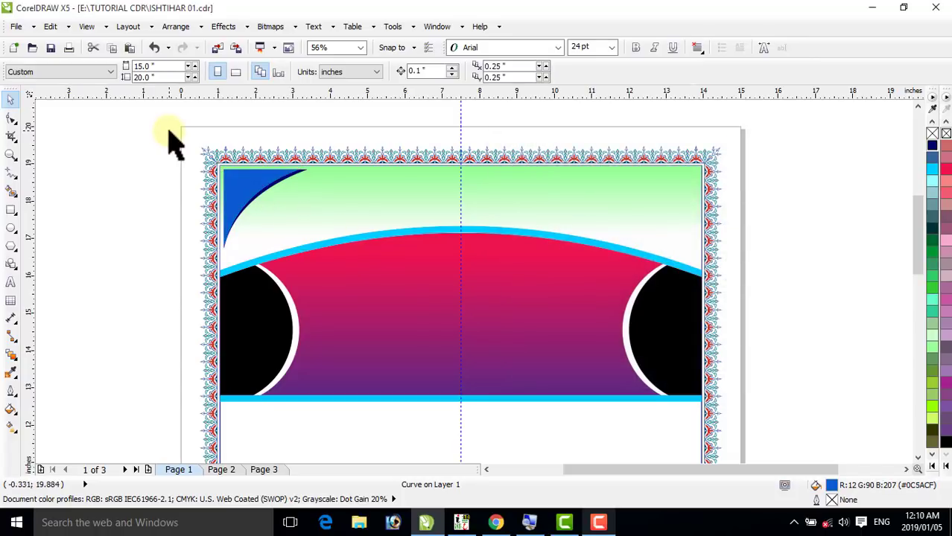
# Fill the front corner shape with CMYK cyan (C100 M0 Y0 K0)
pyautogui.click(244, 197)
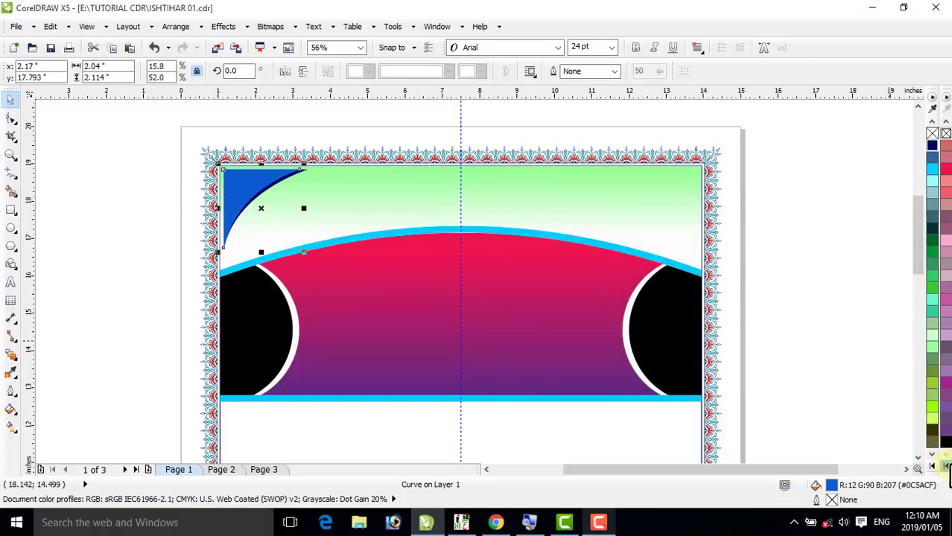
pyautogui.click(946, 466)
pyautogui.click(906, 275)
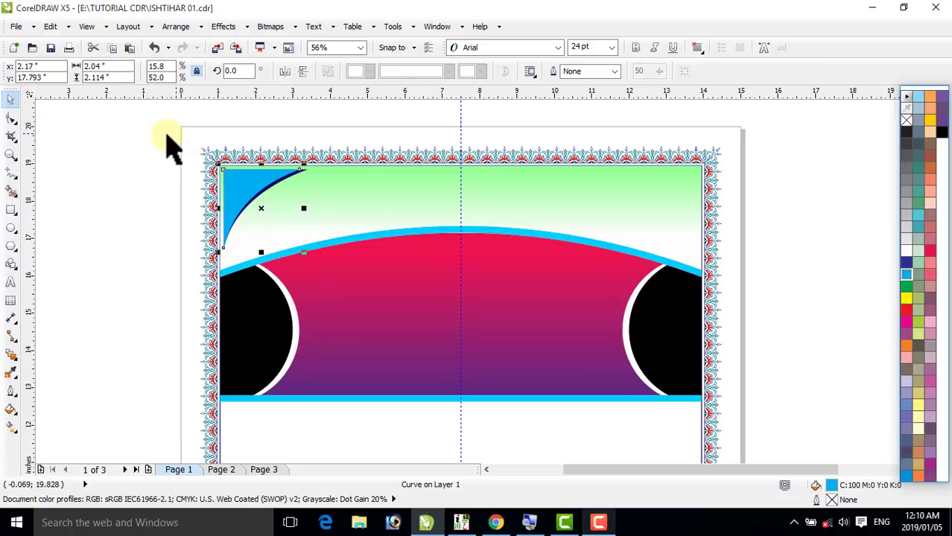
# Place a grouped, horizontally mirrored copy of both corner shapes at the header panel's right edge, nudged 0.1 inch inward
pyautogui.moveTo(157, 132); pyautogui.dragTo(337, 267)
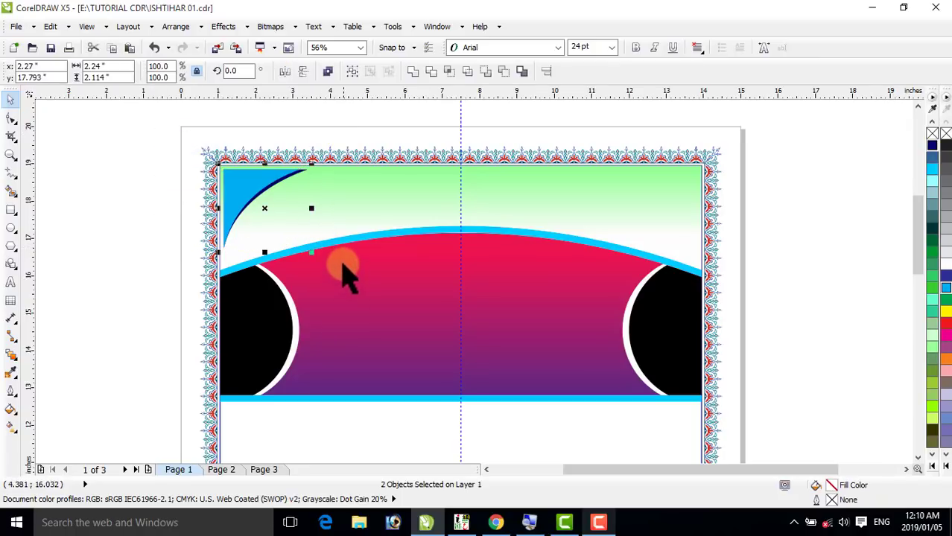
pyautogui.moveTo(214, 211); pyautogui.dragTo(395, 216)
pyautogui.keyDown('shift'); pyautogui.click(650, 200); pyautogui.keyUp('shift')
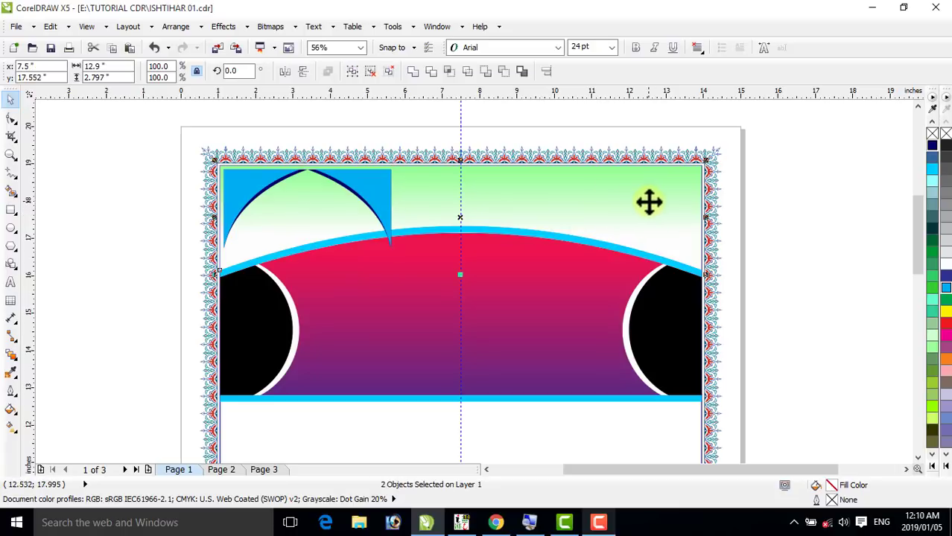
pyautogui.press('r')
pyautogui.click(791, 212)
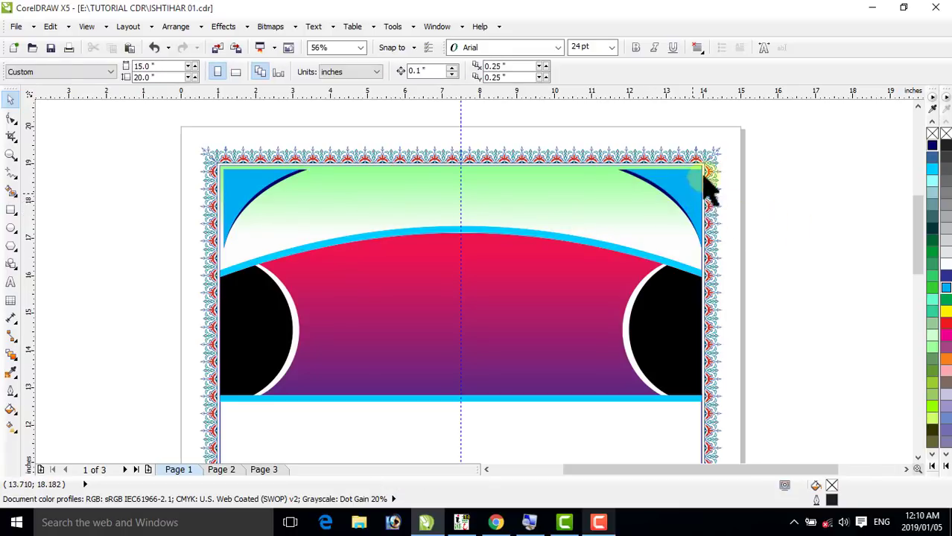
pyautogui.click(698, 181)
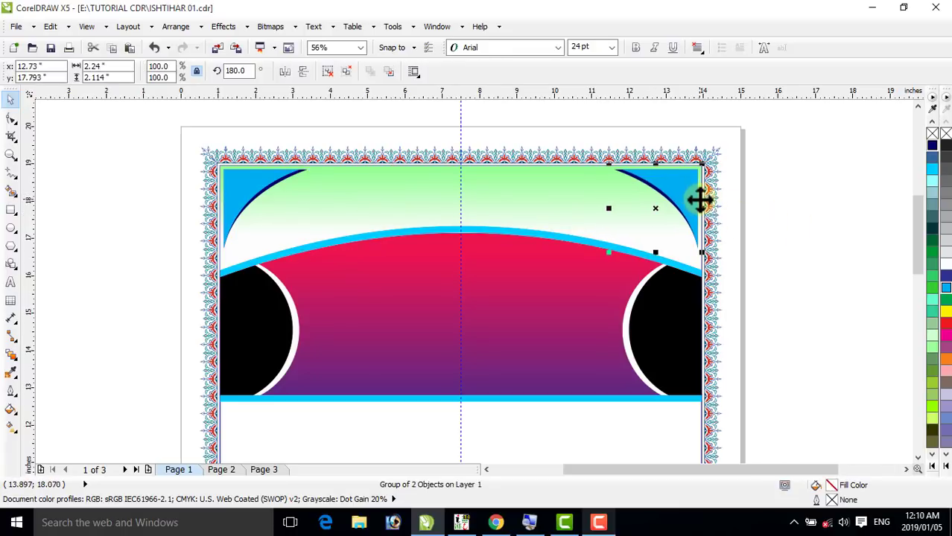
pyautogui.click(789, 186)
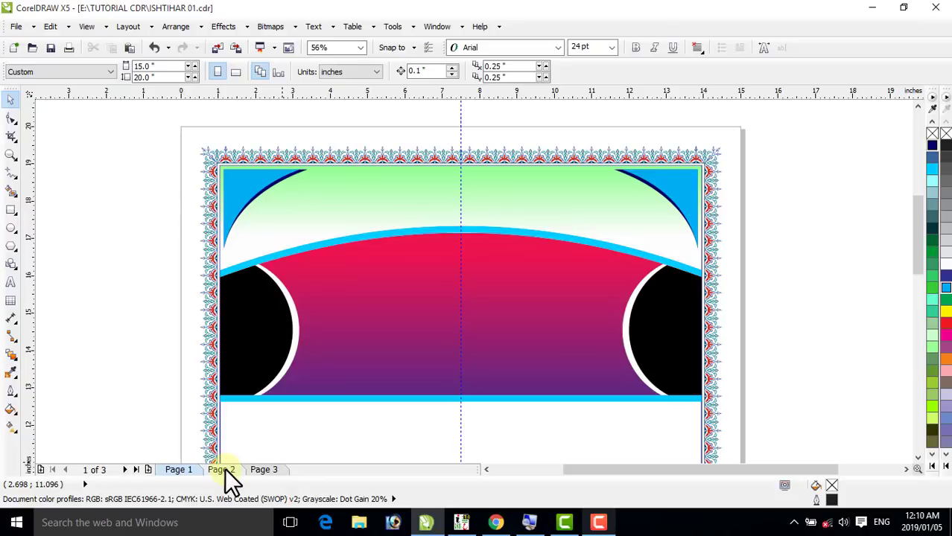
# Switch to InPage and save the 002 Urdu text document as a PDF on the Desktop
pyautogui.click(463, 526)
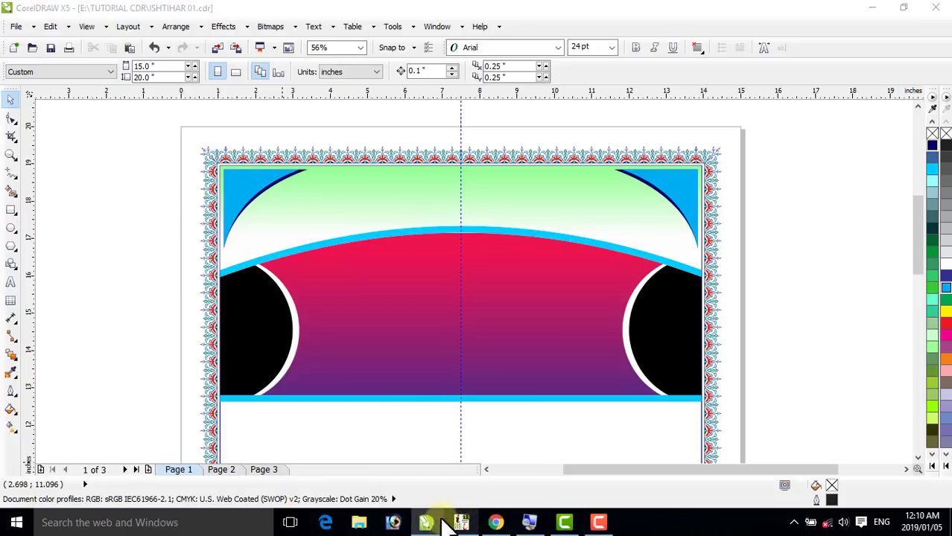
pyautogui.keyDown('ctrl'); pyautogui.keyDown('alt'); pyautogui.click(512, 304); pyautogui.keyUp('alt'); pyautogui.keyUp('ctrl')
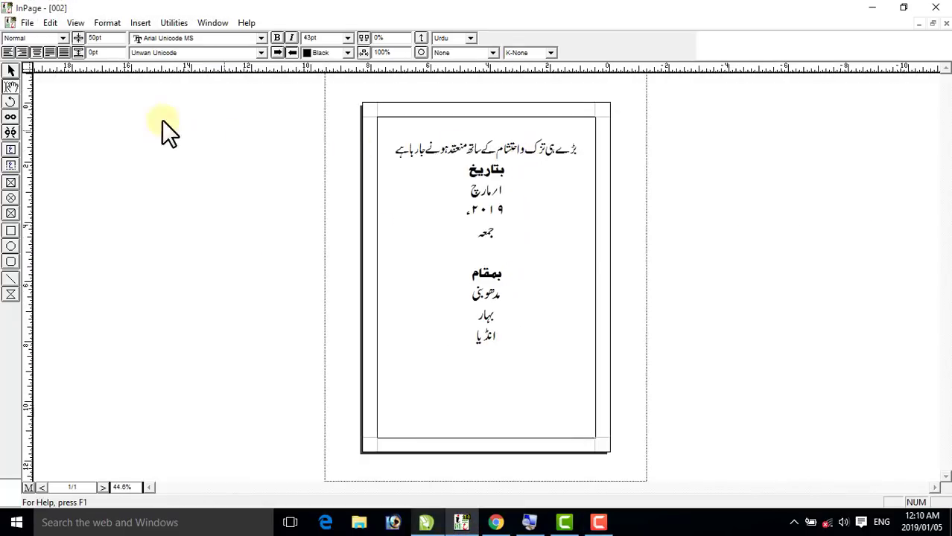
pyautogui.click(30, 21)
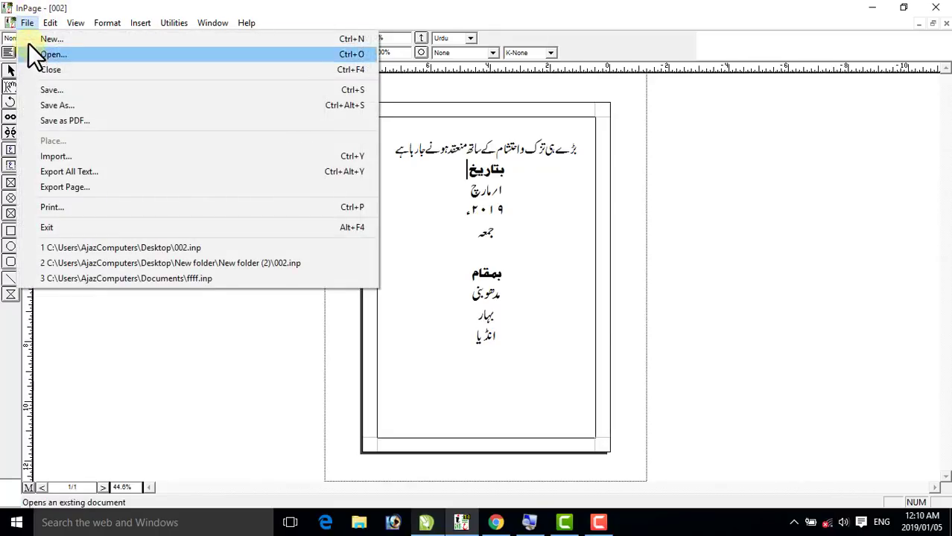
pyautogui.moveTo(43, 22)
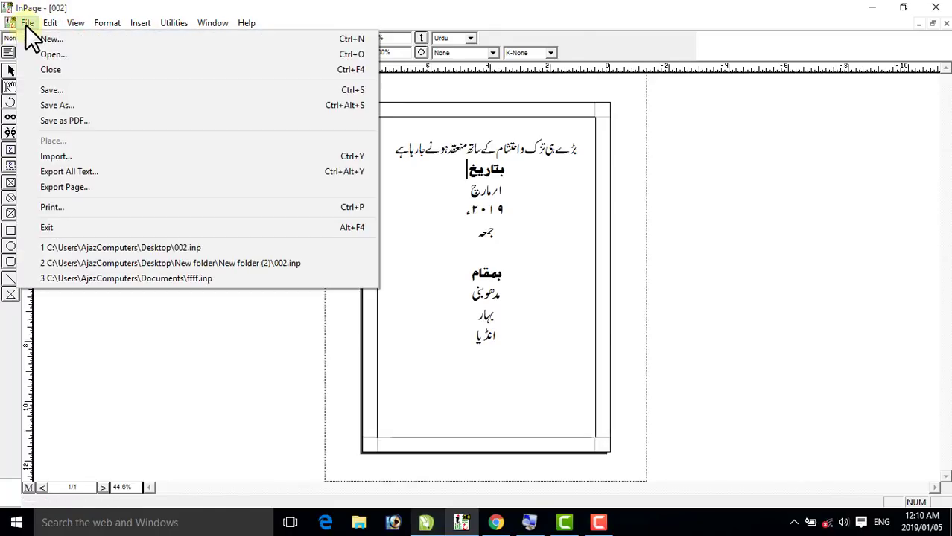
pyautogui.click(58, 121)
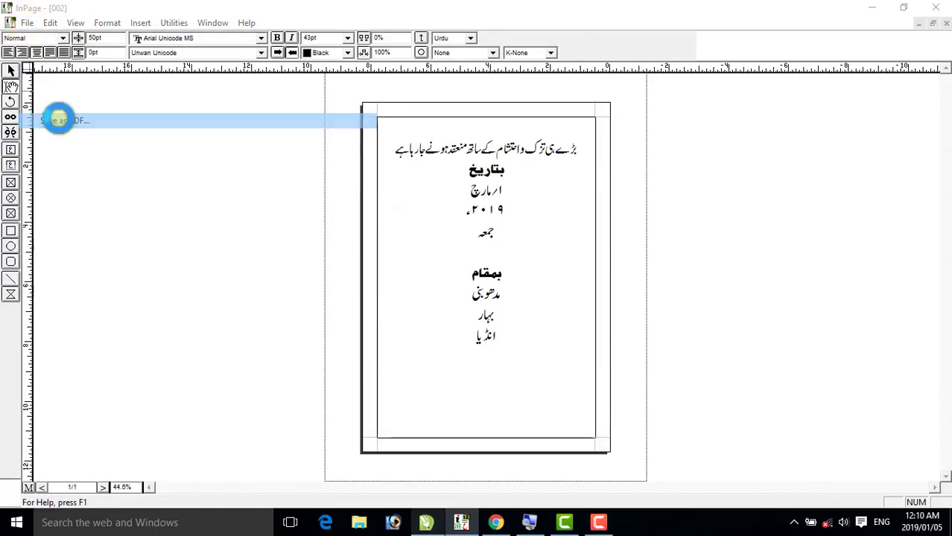
pyautogui.click(592, 174)
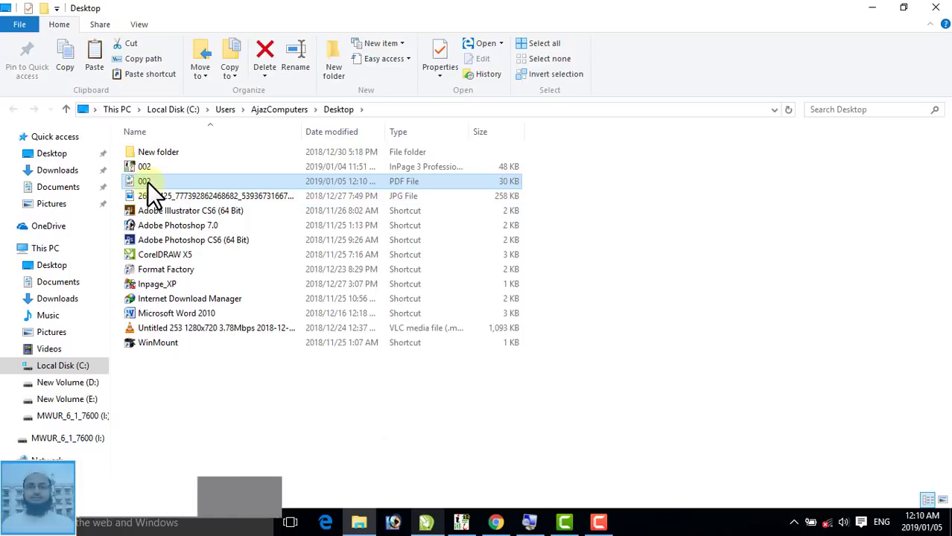
# Copy the 002 PDF file from the Desktop folder and paste it into the poster in CorelDRAW
pyautogui.rightClick(147, 182)
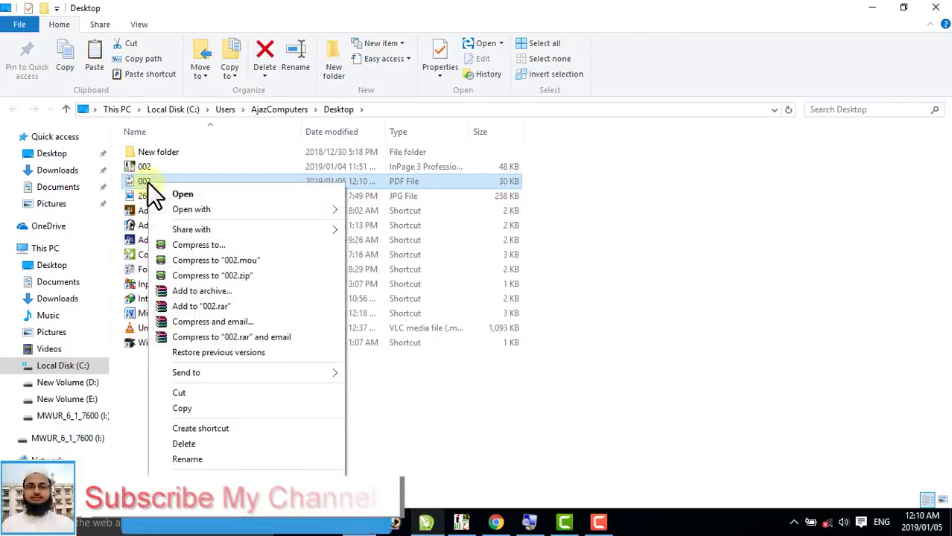
pyautogui.click(182, 408)
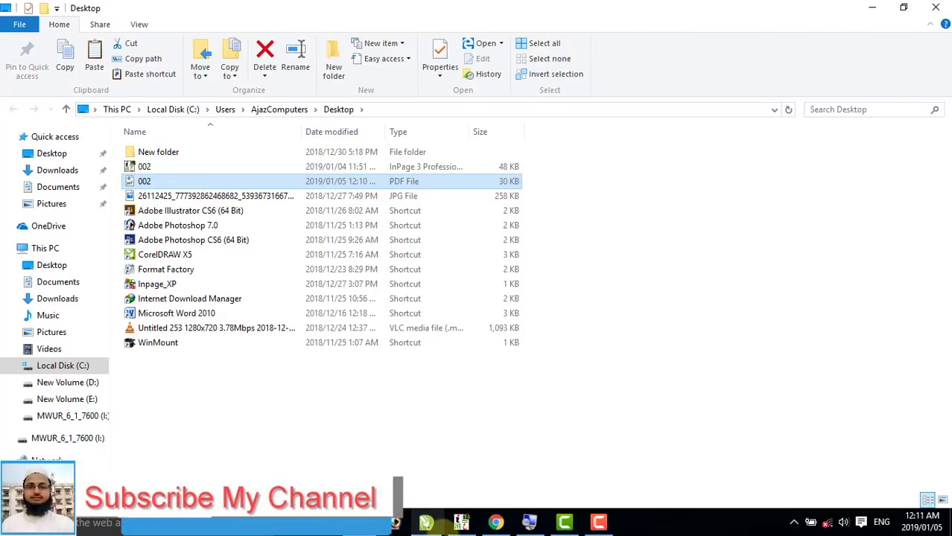
pyautogui.click(428, 524)
pyautogui.rightClick(785, 242)
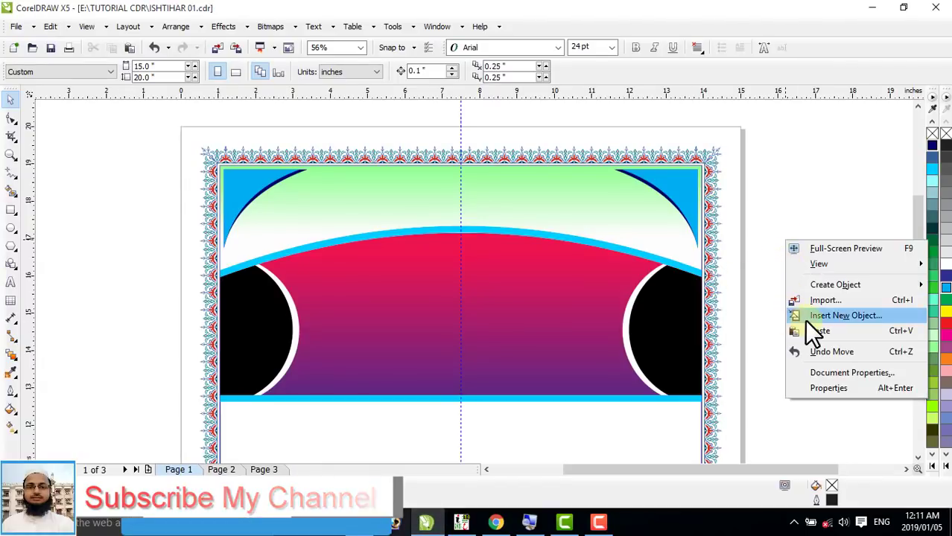
pyautogui.click(815, 330)
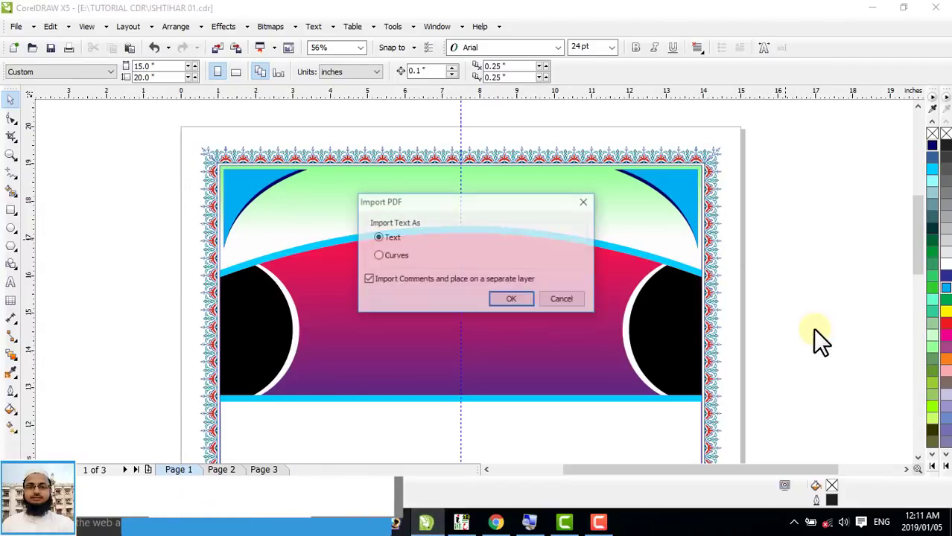
pyautogui.click(508, 301)
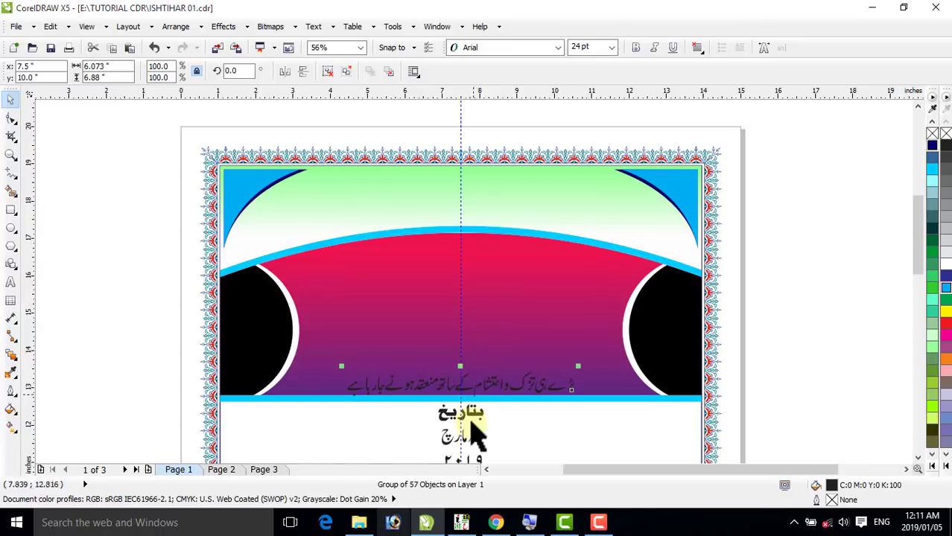
# Move the imported Urdu text to the blank area right of the page and ungroup it
pyautogui.moveTo(455, 417); pyautogui.dragTo(820, 276)
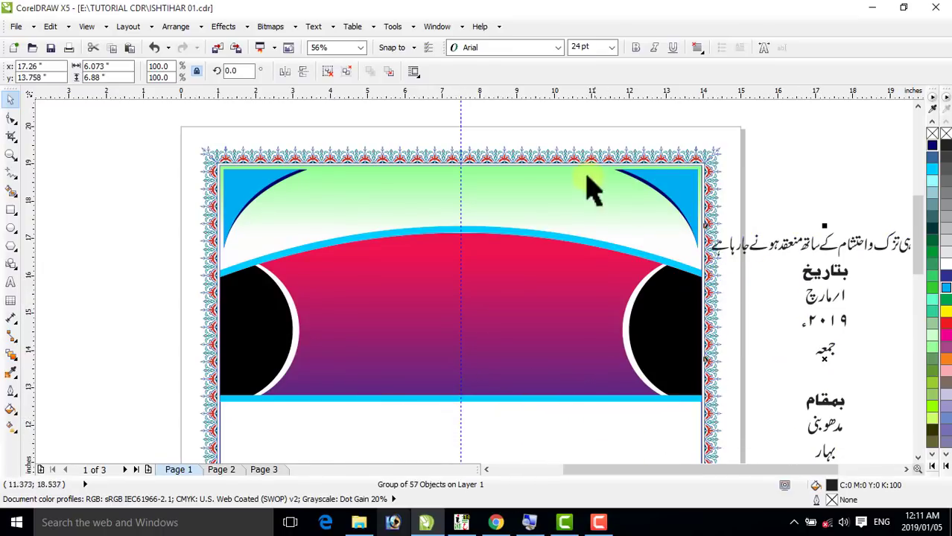
pyautogui.click(906, 469)
pyautogui.click(328, 70)
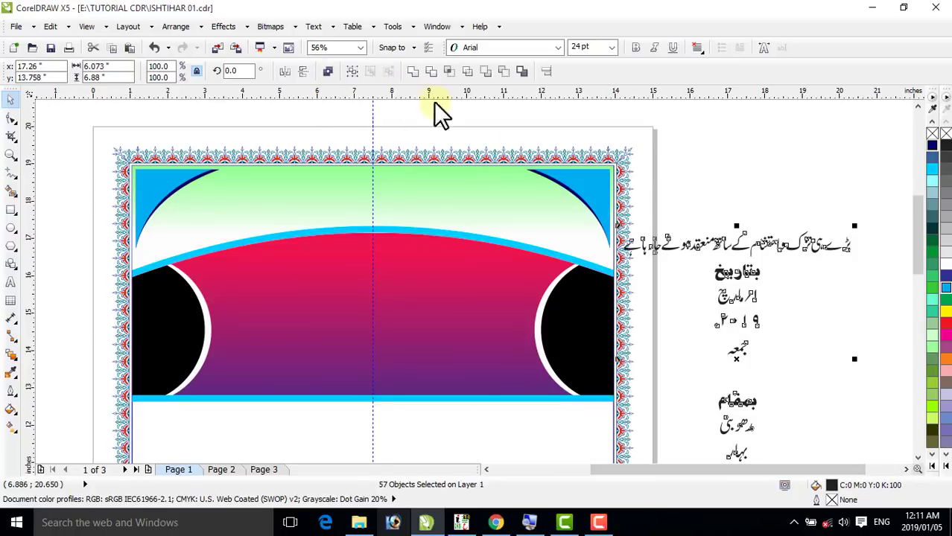
# Move the first Urdu text line onto the green header panel and group its characters
pyautogui.moveTo(885, 195); pyautogui.dragTo(596, 257)
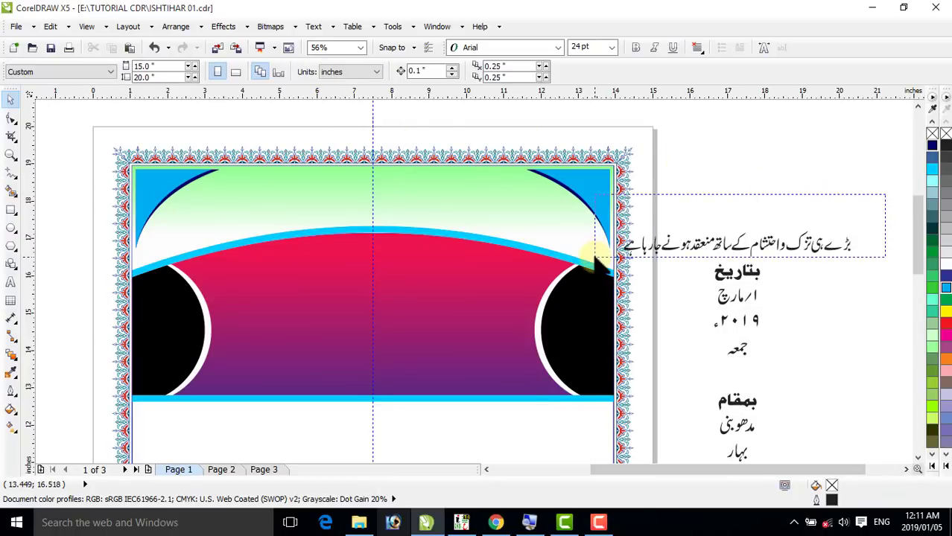
pyautogui.moveTo(712, 251); pyautogui.dragTo(387, 197)
pyautogui.hotkey('ctrl', 'g')
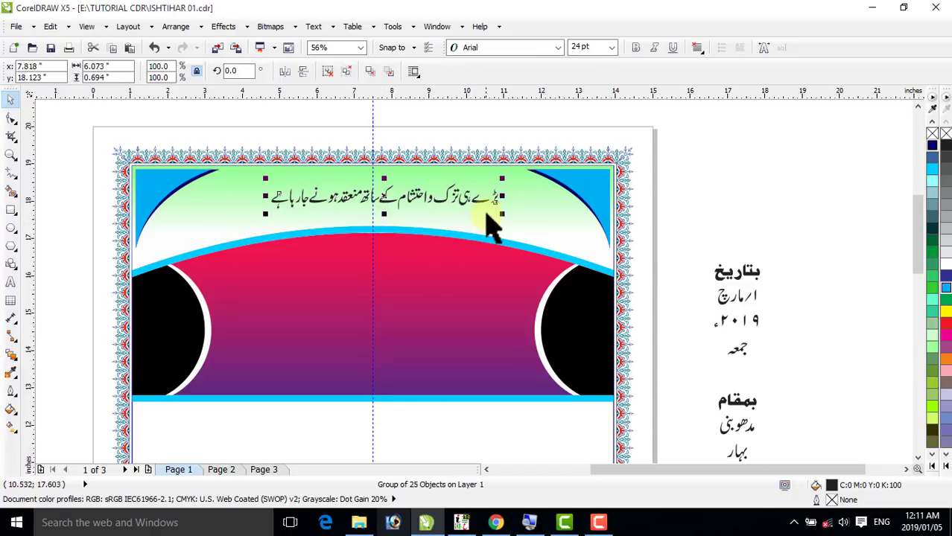
# Enlarge the header text line slightly and center it horizontally on the green header panel
pyautogui.moveTo(501, 213); pyautogui.dragTo(522, 227)
pyautogui.keyDown('shift'); pyautogui.click(460, 220); pyautogui.keyUp('shift')
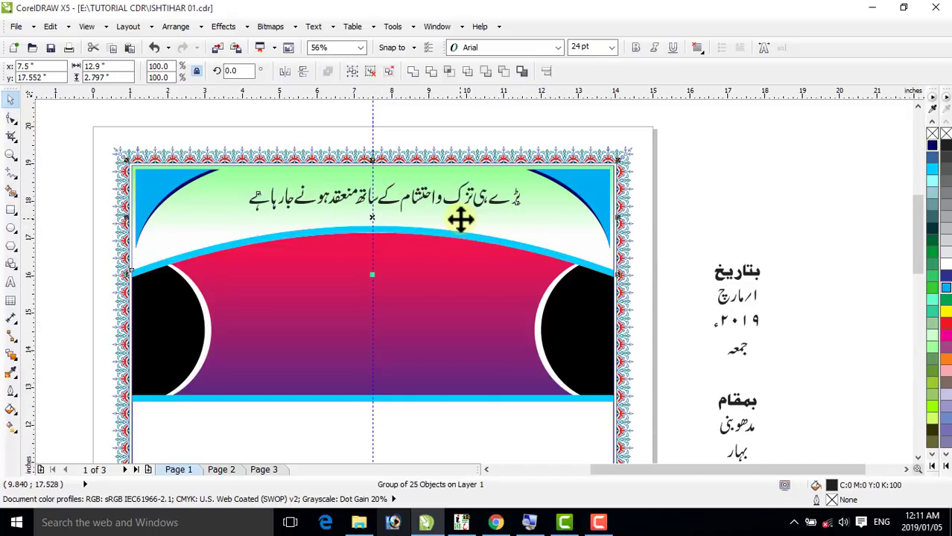
pyautogui.press('c')
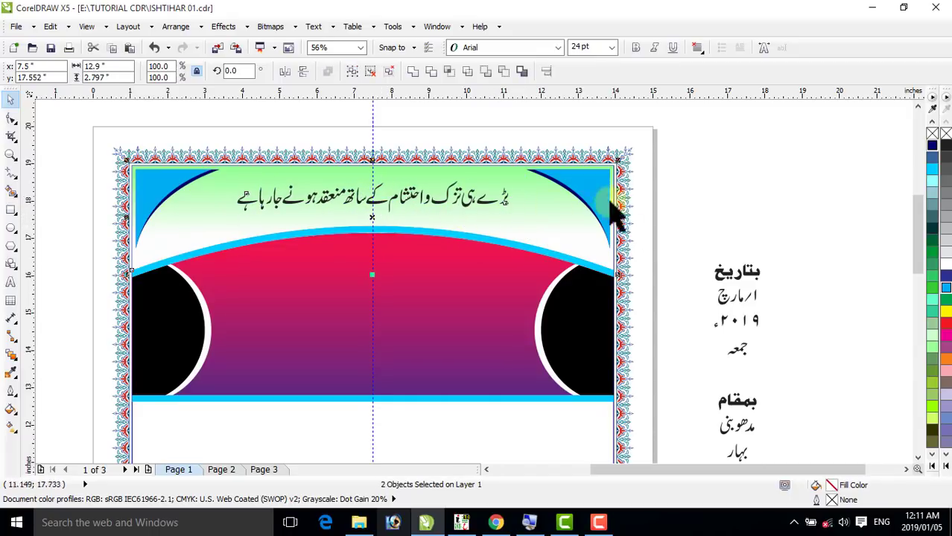
pyautogui.click(695, 203)
# Group the four Urdu date lines and move them over the outer part of the right black side shape
pyautogui.moveTo(680, 216); pyautogui.dragTo(805, 383)
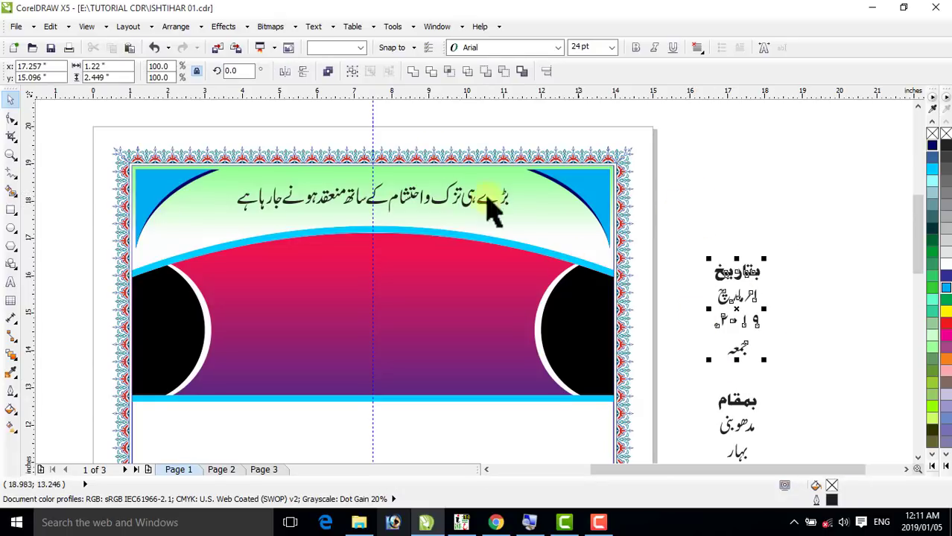
pyautogui.click(351, 71)
pyautogui.click(674, 246)
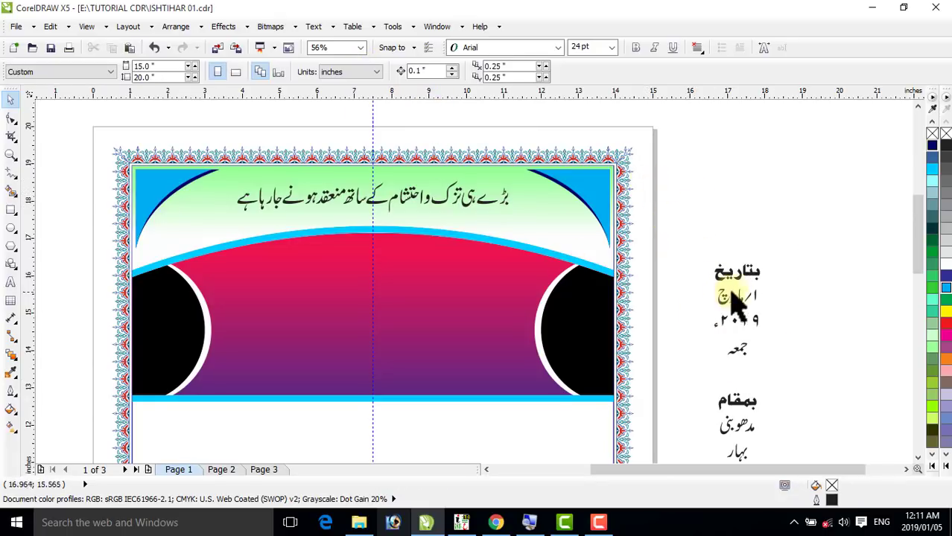
pyautogui.moveTo(738, 276); pyautogui.dragTo(617, 296)
pyautogui.click(623, 297)
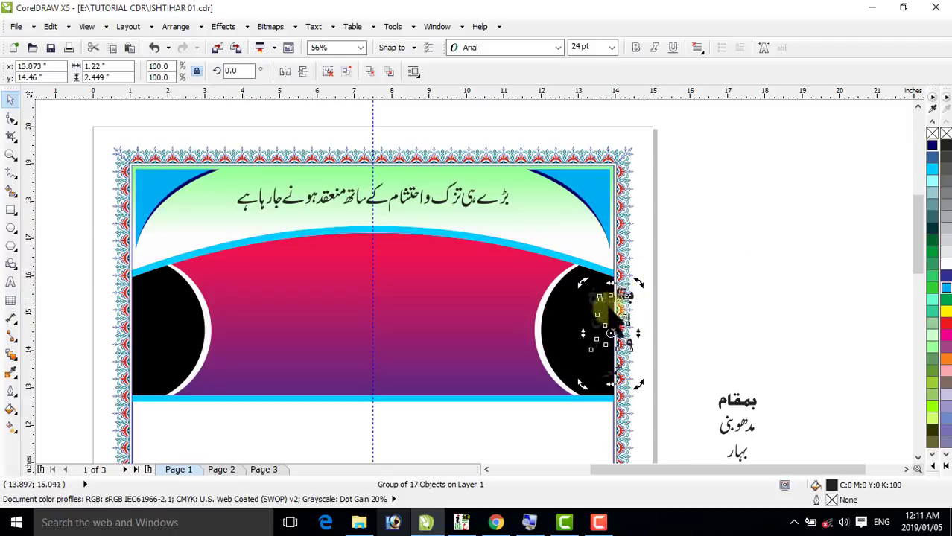
# Place the date text fully on the right black side shape and the grouped venue lines on the left black side shape
pyautogui.click(602, 301)
pyautogui.moveTo(600, 301); pyautogui.dragTo(575, 299)
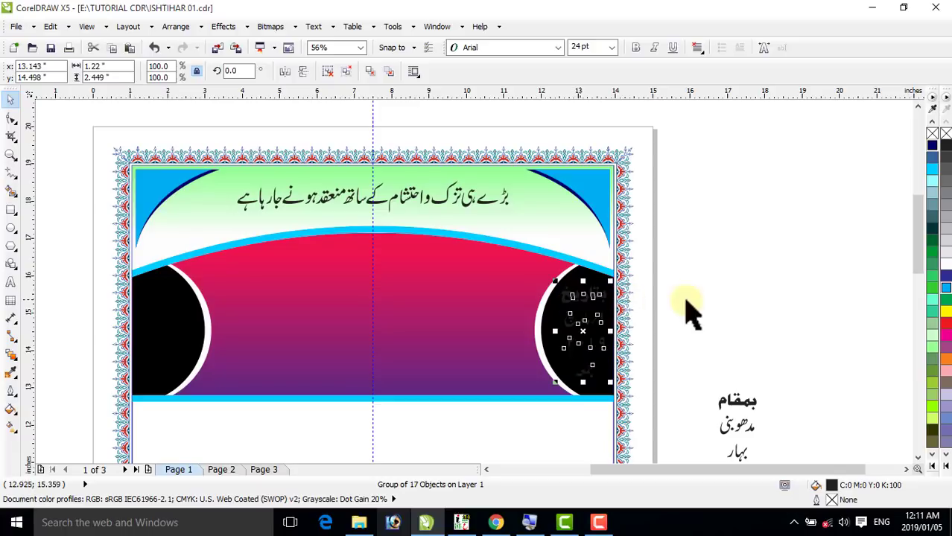
pyautogui.click(738, 291)
pyautogui.moveTo(796, 303)
pyautogui.mouseDown()
pyautogui.moveTo(738, 455)
pyautogui.moveTo(684, 457)
pyautogui.moveTo(692, 437)
pyautogui.moveTo(674, 429)
pyautogui.mouseUp()
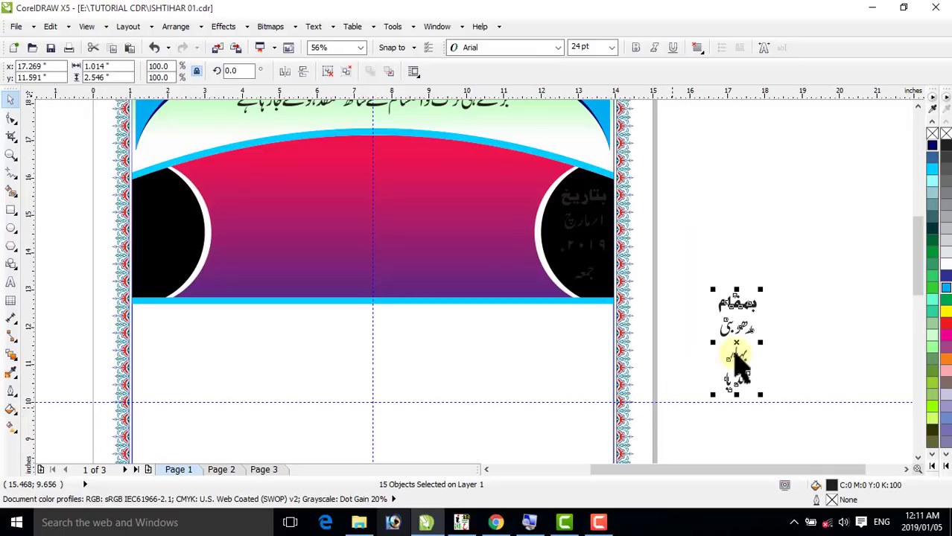
pyautogui.hotkey('ctrl', 'g')
pyautogui.moveTo(736, 344); pyautogui.dragTo(156, 236)
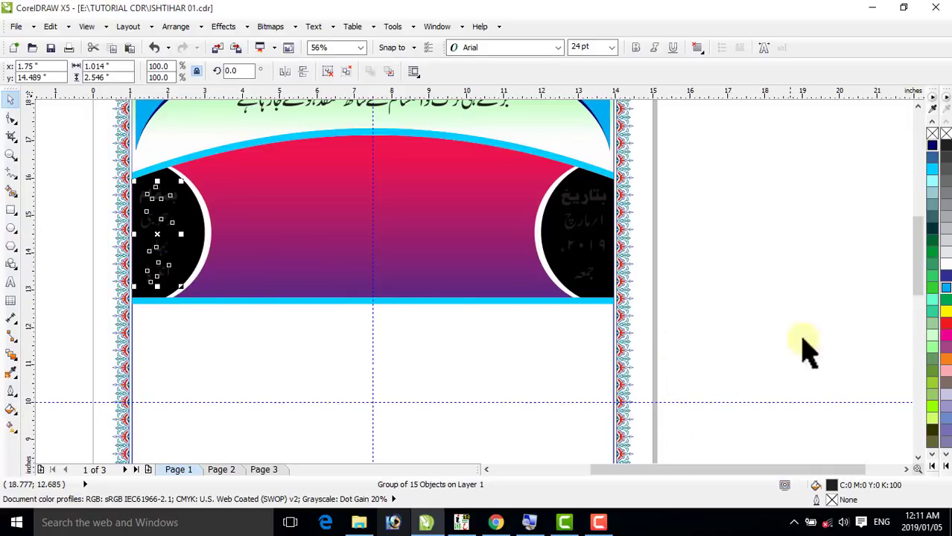
# Fill the venue text and the date text on the black side shapes with white
pyautogui.click(945, 262)
pyautogui.click(797, 246)
pyautogui.moveTo(761, 127); pyautogui.dragTo(549, 318)
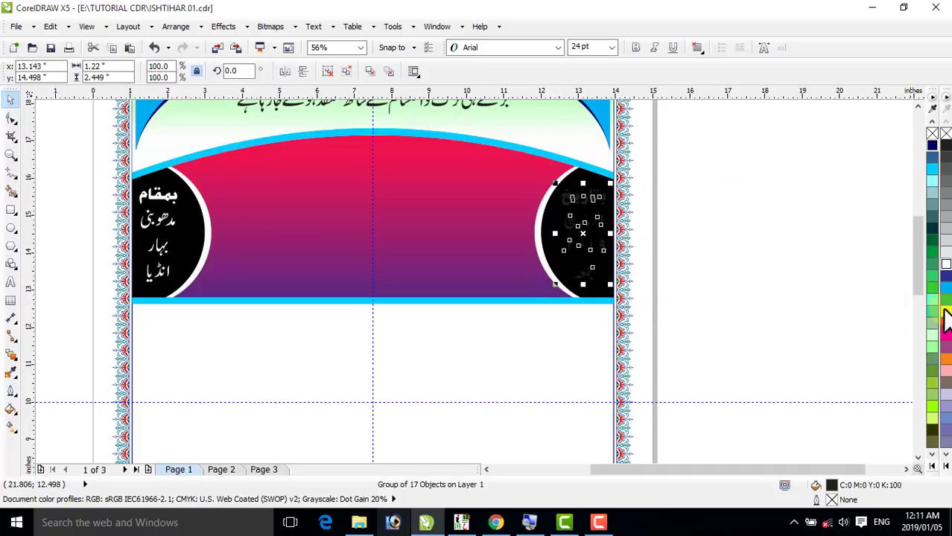
pyautogui.click(944, 265)
pyautogui.click(782, 256)
pyautogui.hotkey('shift', 'F4')
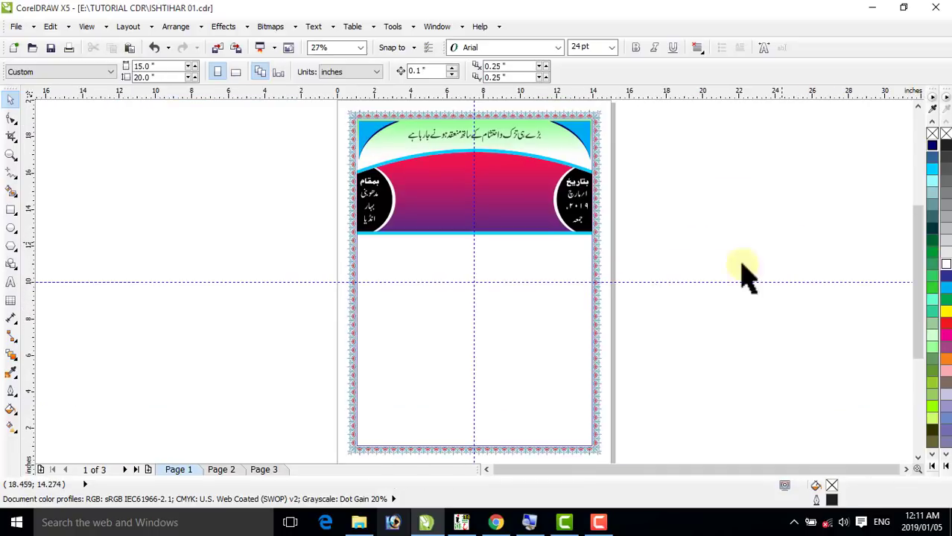
# Extract the contents of the PowerClip rectangle of the finished poster on Page 2
pyautogui.click(225, 470)
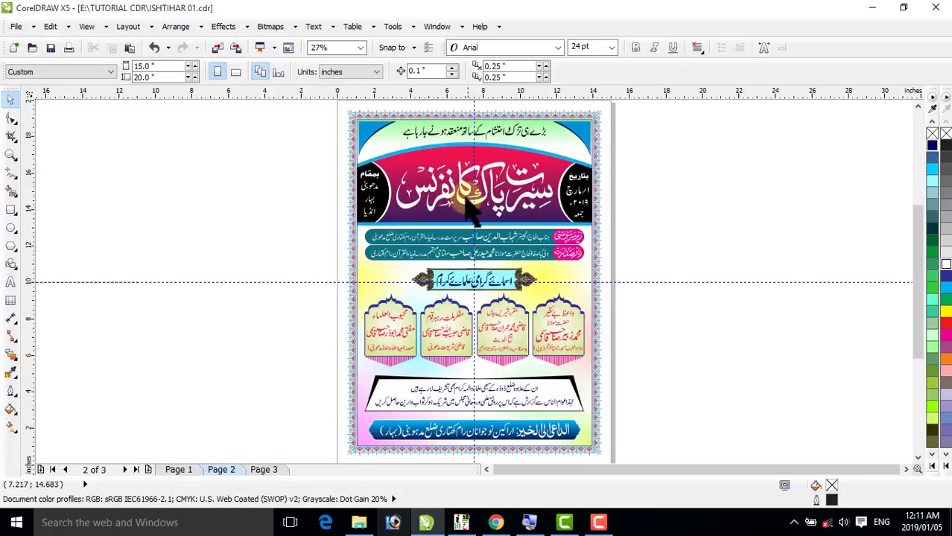
pyautogui.click(468, 205)
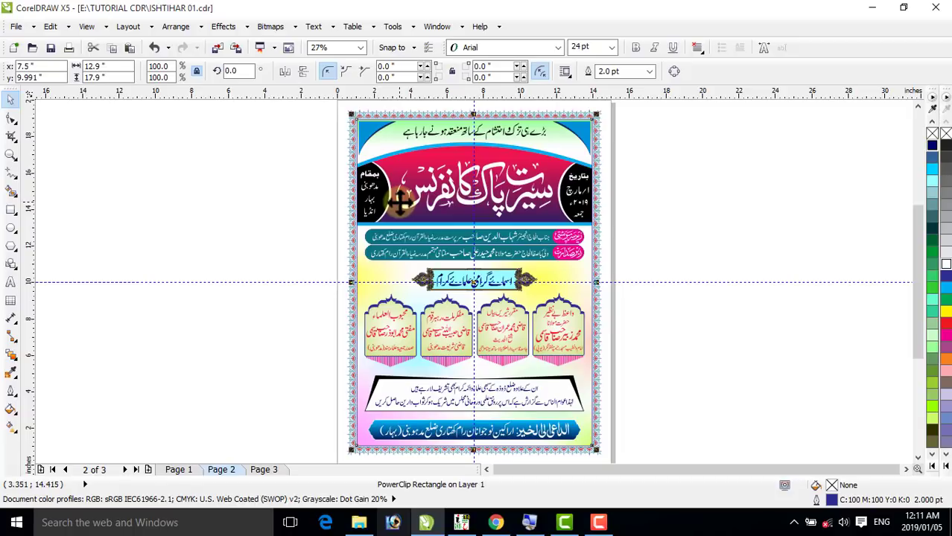
pyautogui.click(266, 180)
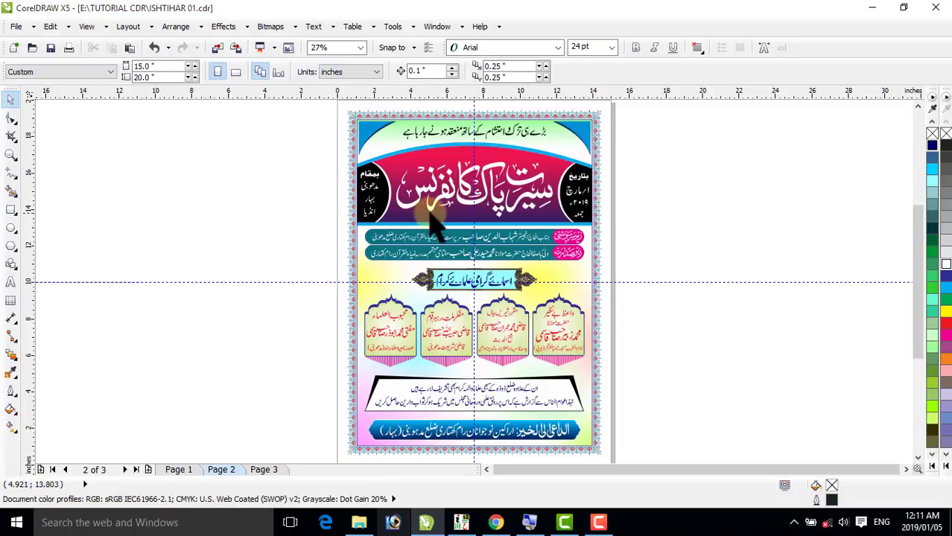
pyautogui.click(432, 215)
pyautogui.rightClick(426, 211)
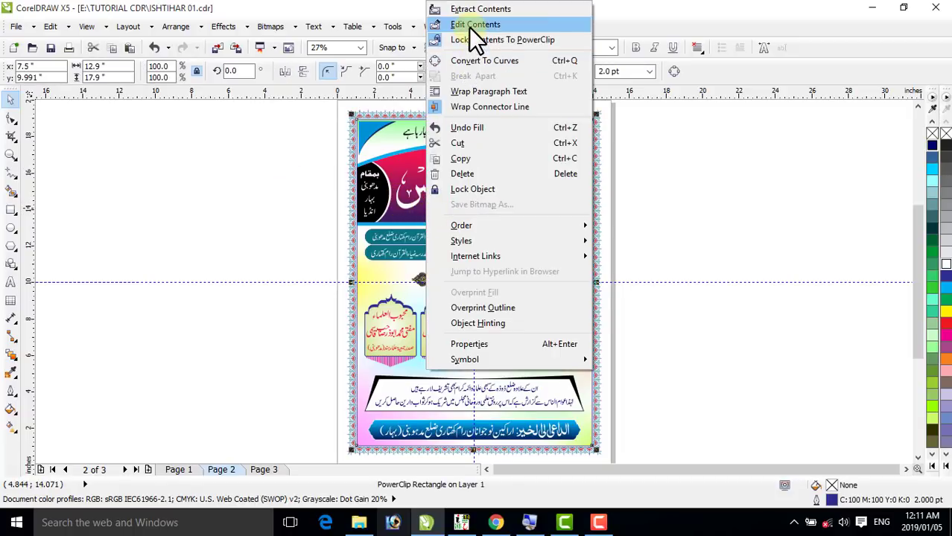
pyautogui.click(435, 11)
pyautogui.click(297, 174)
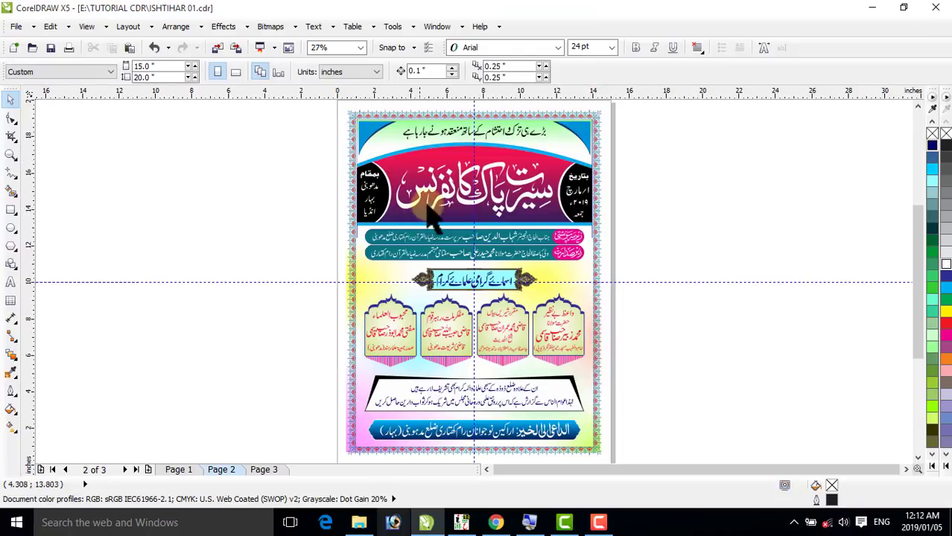
pyautogui.click(441, 206)
pyautogui.moveTo(447, 216); pyautogui.dragTo(686, 266)
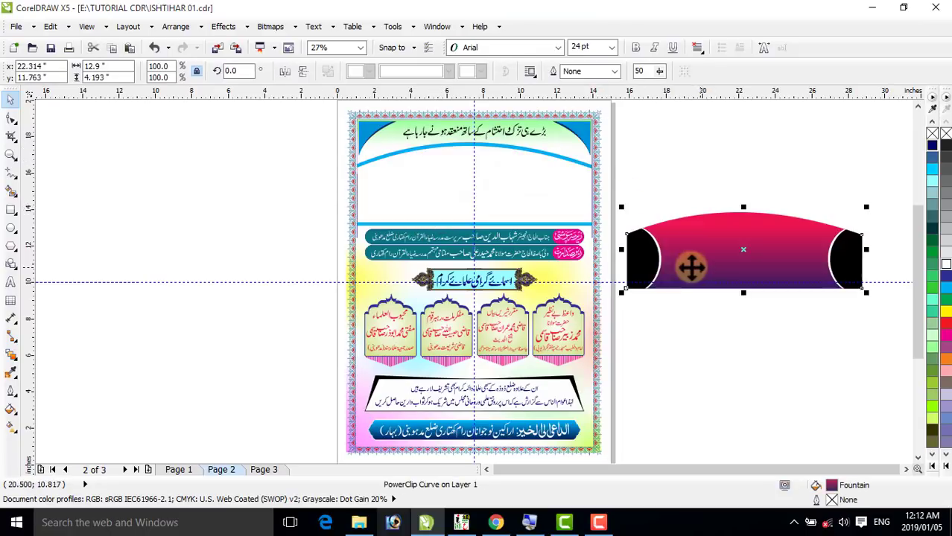
pyautogui.hotkey('ctrl', 'z')
pyautogui.press('Escape')
# Copy the white title calligraphy from Page 2 to Page 1, centered on the gradient panel at about 7.86 by 2.82 inches
pyautogui.moveTo(530, 199); pyautogui.dragTo(756, 275)
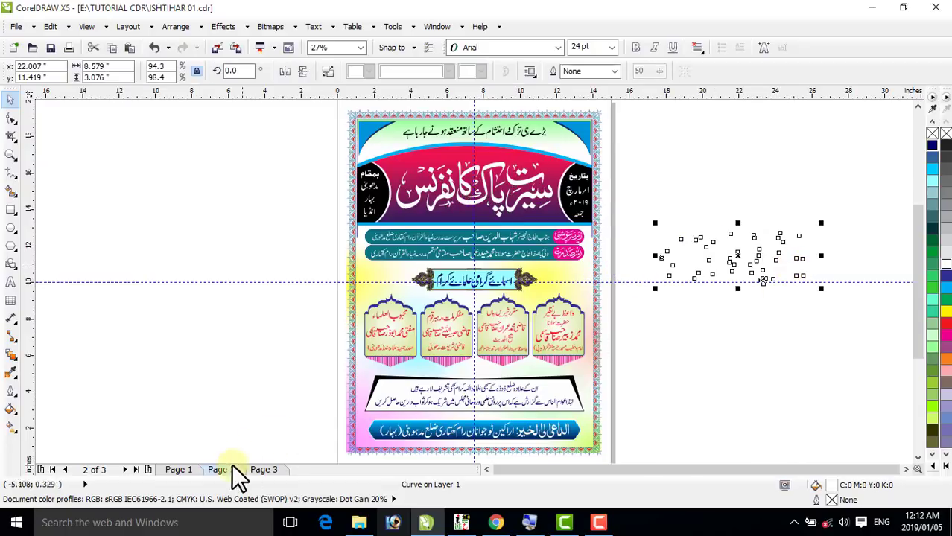
pyautogui.click(185, 468)
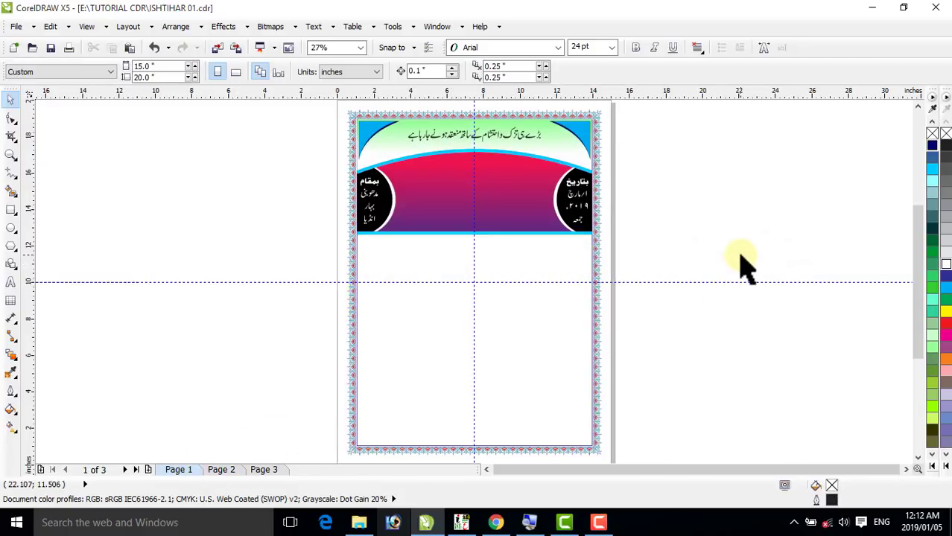
pyautogui.click(762, 259)
pyautogui.moveTo(743, 258); pyautogui.dragTo(475, 201)
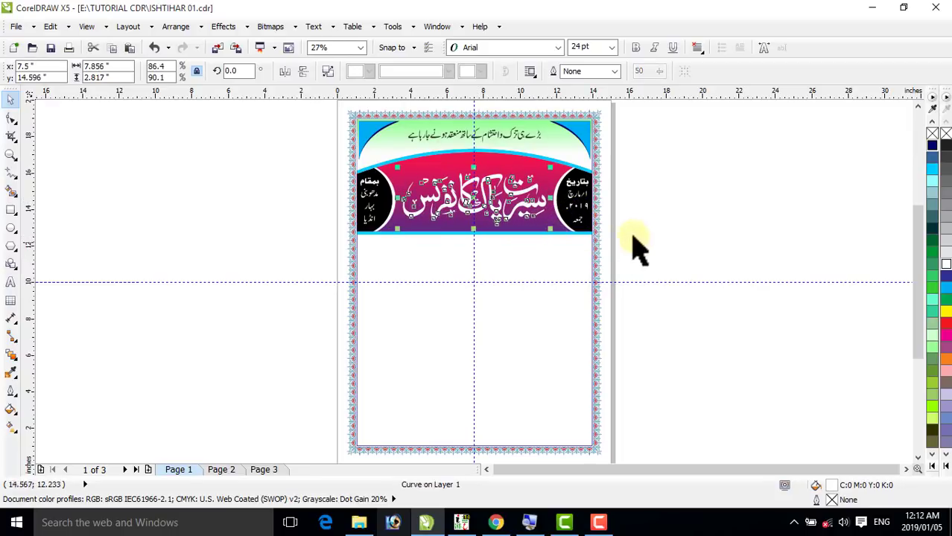
pyautogui.click(681, 234)
pyautogui.doubleClick(509, 233)
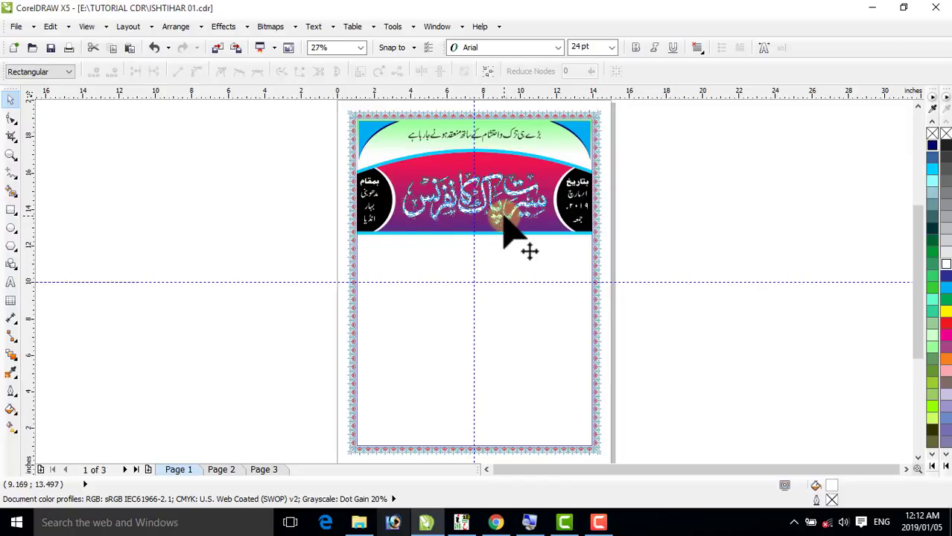
pyautogui.click(12, 100)
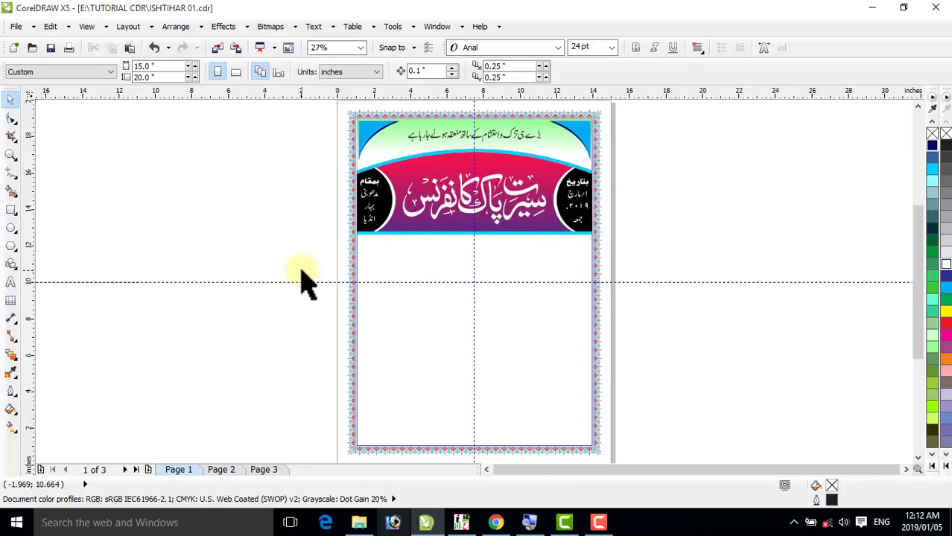
# Examine the teal name bars, the ornamental heading and the four arched name frames of the finished poster on Page 2
pyautogui.click(228, 470)
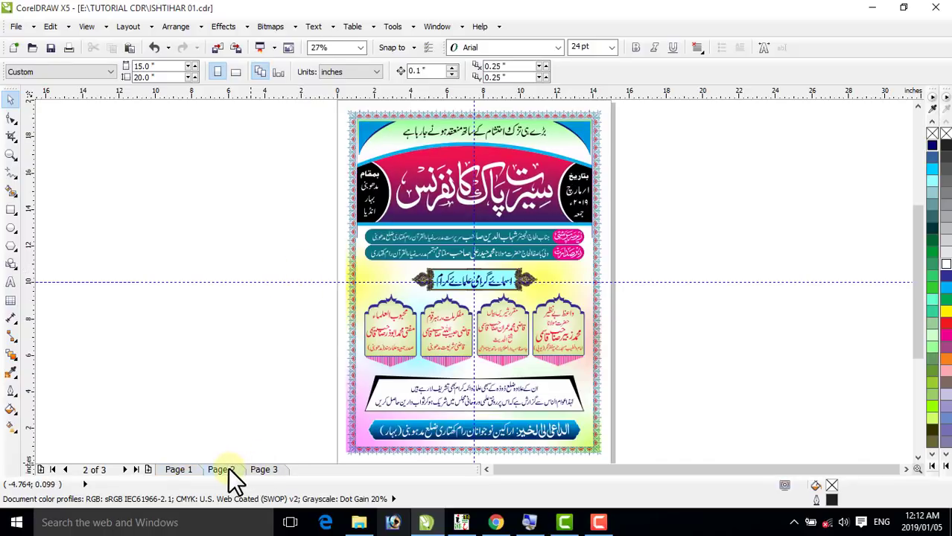
pyautogui.click(11, 155)
pyautogui.moveTo(240, 210); pyautogui.dragTo(658, 371)
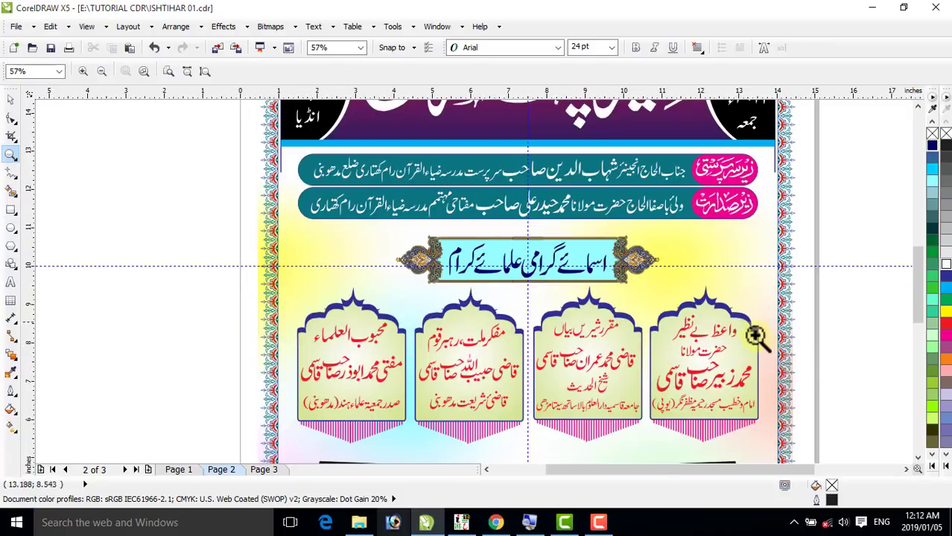
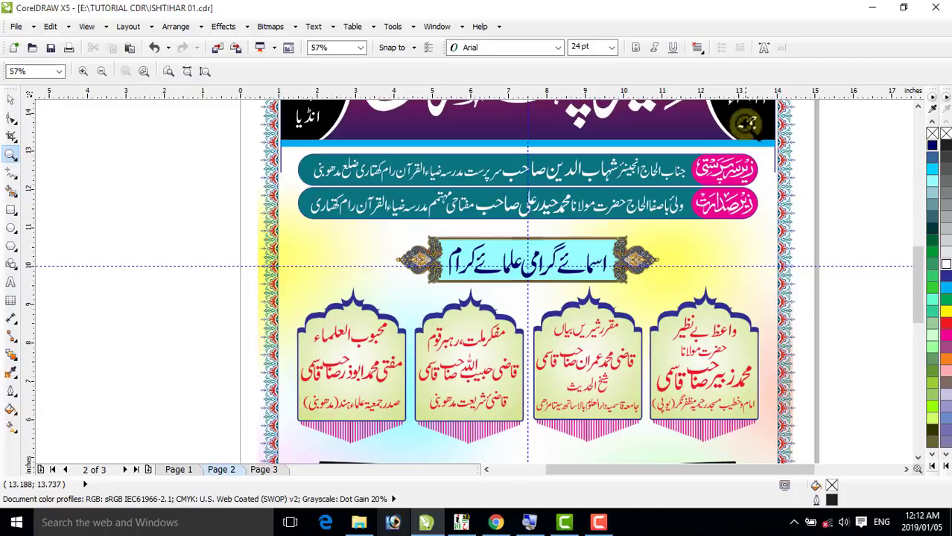
pyautogui.rightClick(606, 287)
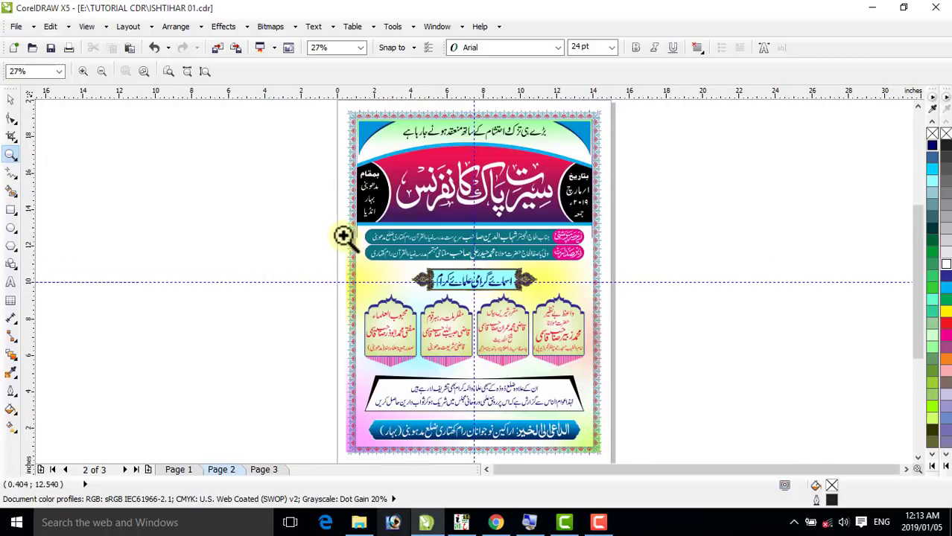
pyautogui.moveTo(336, 230); pyautogui.dragTo(618, 444)
pyautogui.moveTo(645, 387); pyautogui.dragTo(645, 388)
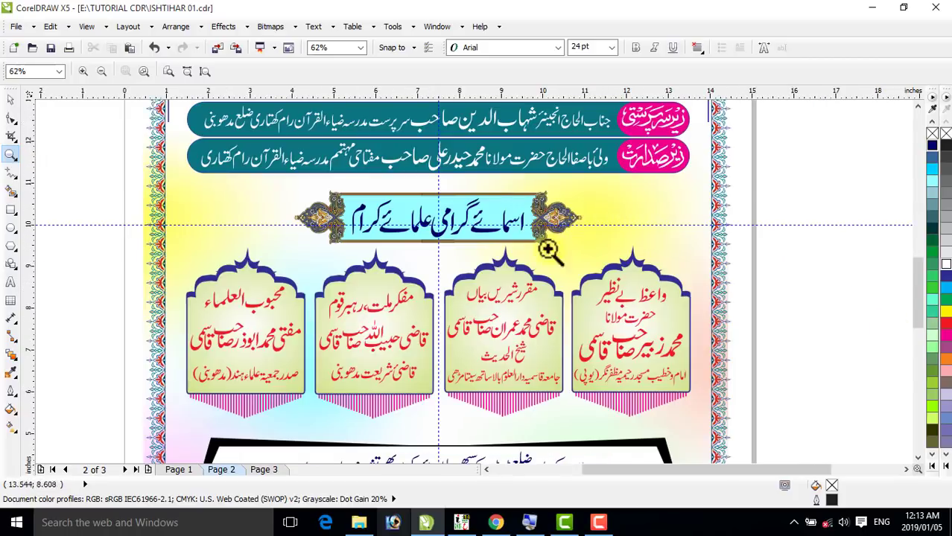
pyautogui.click(11, 99)
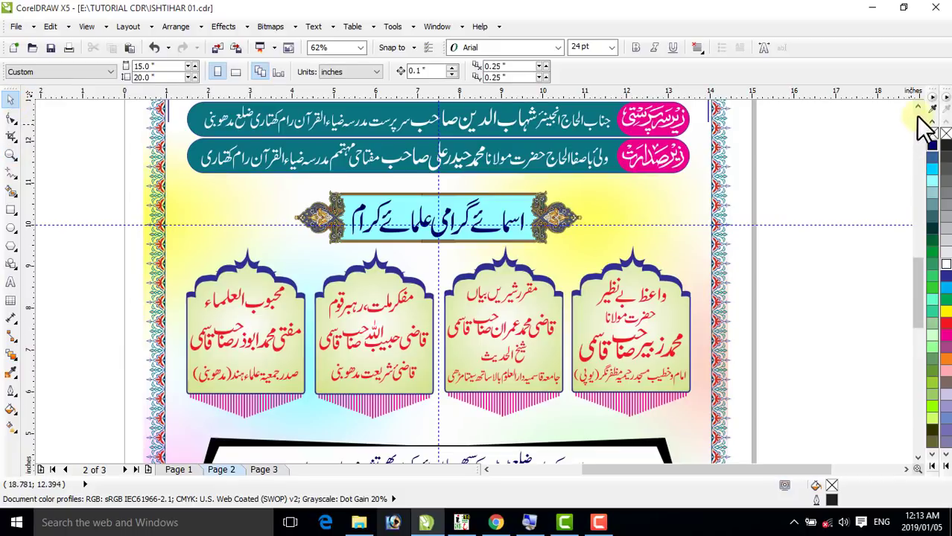
pyautogui.scroll(2, 924, 120)
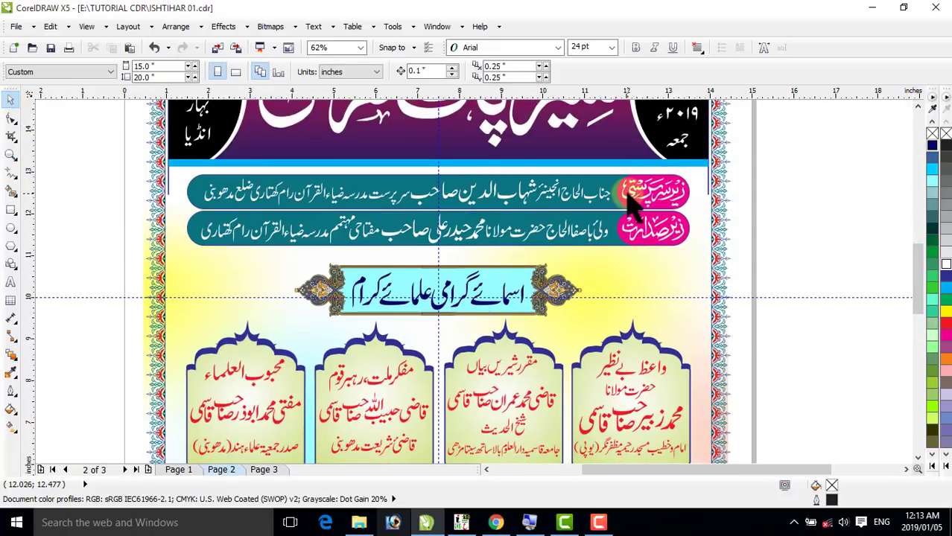
# Draw a rectangle about 11.94 inches wide over the upper teal bar, move it left of the page and stretch its height to about 0.97 inch
pyautogui.click(11, 211)
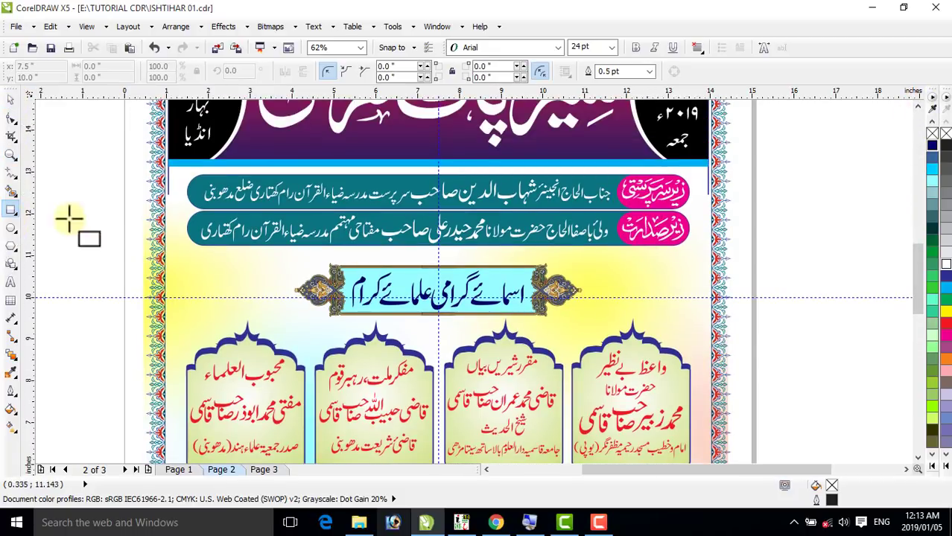
pyautogui.moveTo(189, 175); pyautogui.dragTo(691, 208)
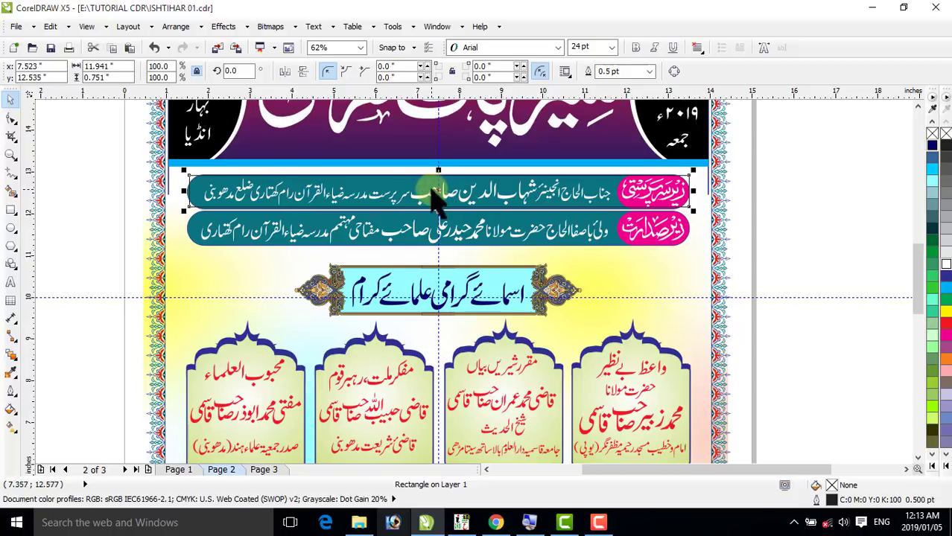
pyautogui.moveTo(438, 192); pyautogui.dragTo(121, 279)
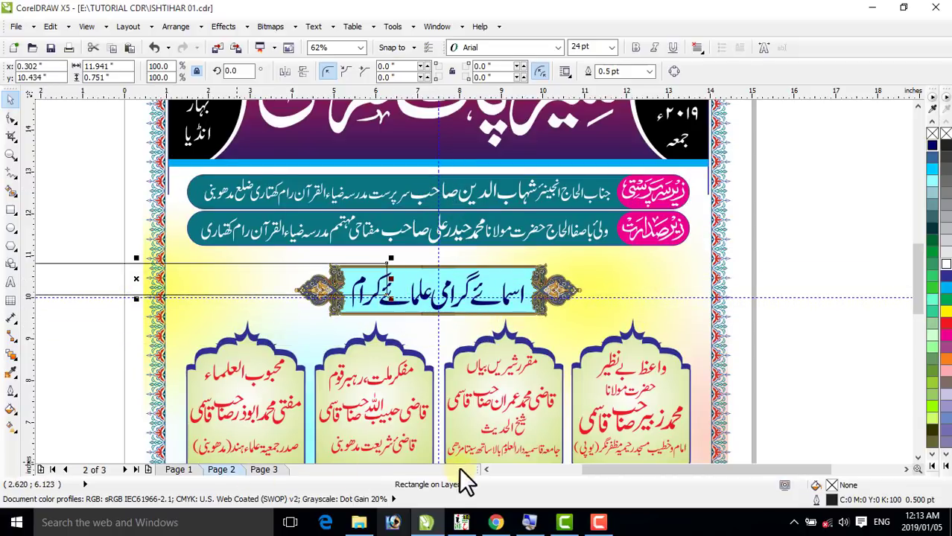
pyautogui.hscroll(-5, 484, 467)
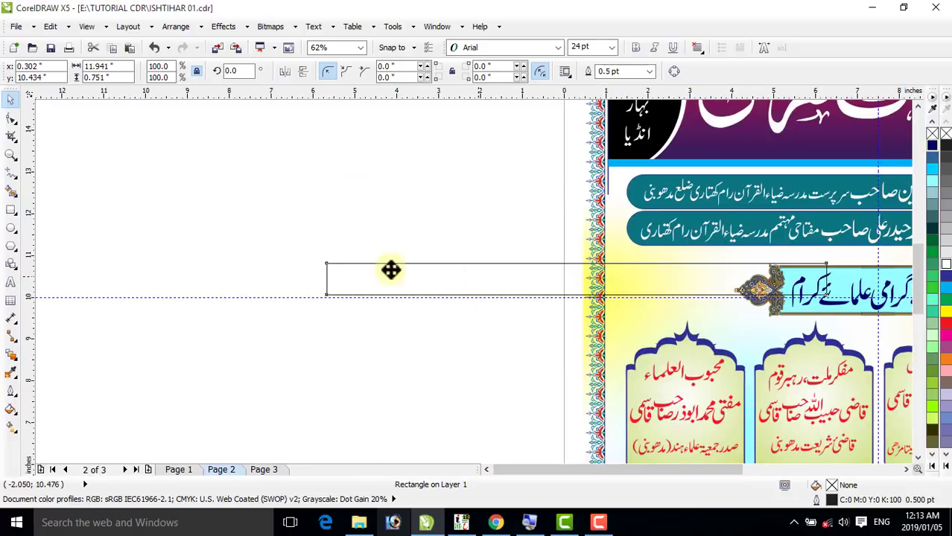
pyautogui.moveTo(391, 270); pyautogui.dragTo(195, 241)
pyautogui.moveTo(291, 259); pyautogui.dragTo(292, 273)
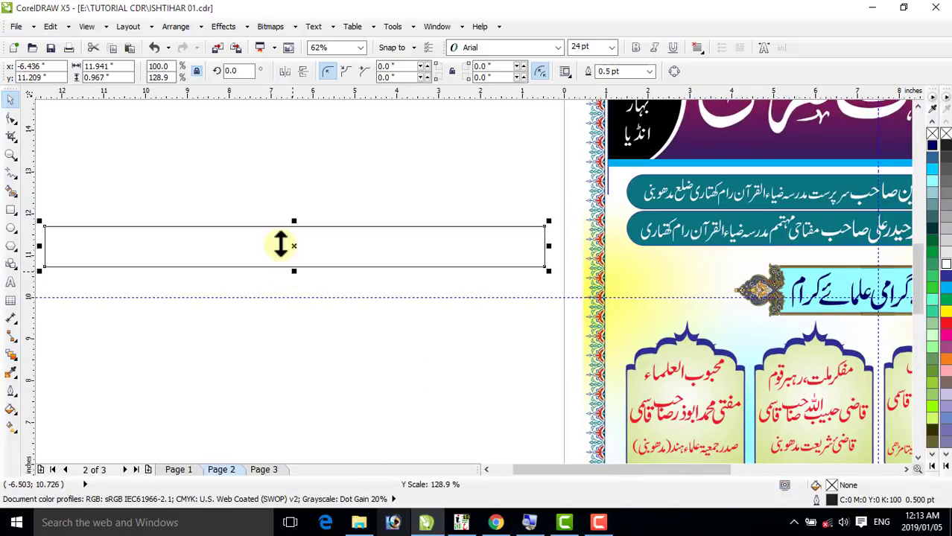
pyautogui.click(10, 118)
pyautogui.moveTo(49, 225); pyautogui.dragTo(69, 227)
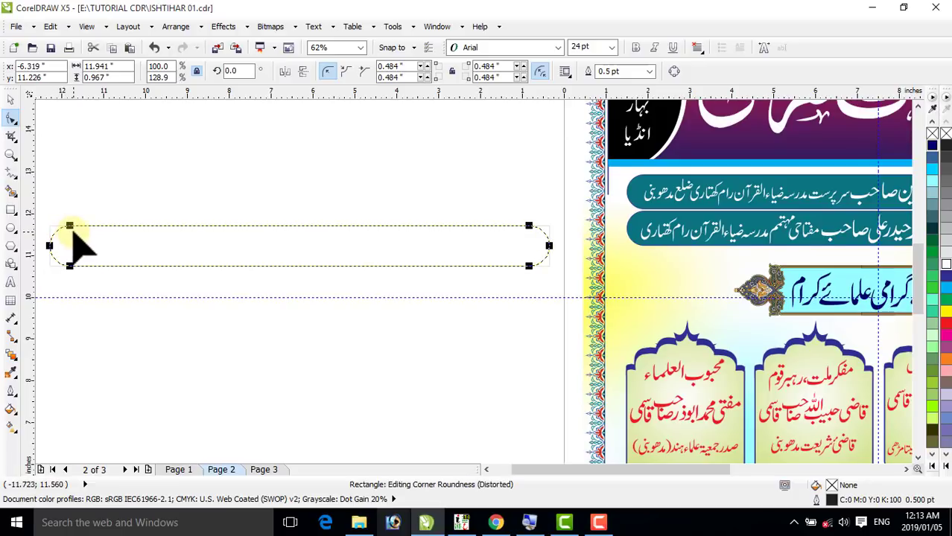
pyautogui.click(10, 100)
pyautogui.click(181, 174)
# Make a narrowed copy of the long rectangle, about 2.29 inches wide, at its right end
pyautogui.click(179, 262)
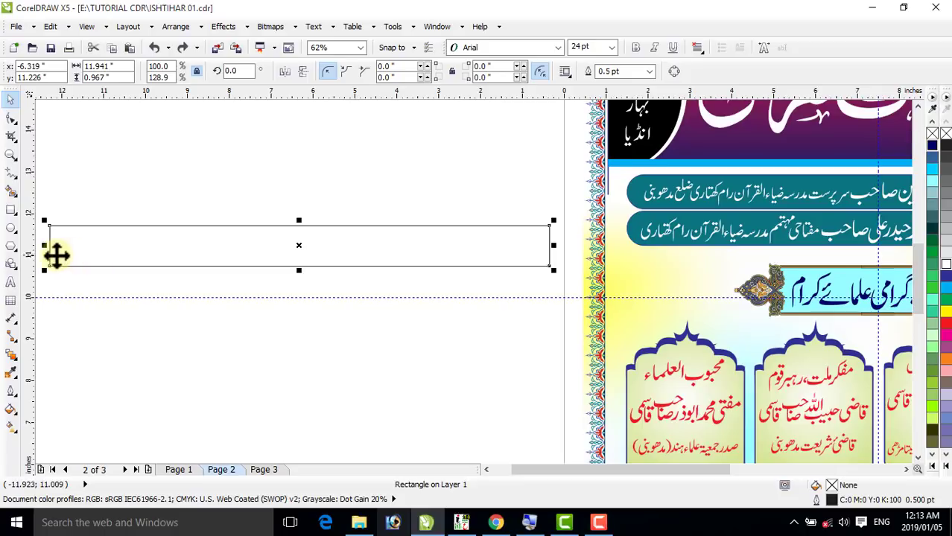
pyautogui.moveTo(44, 245); pyautogui.dragTo(388, 246)
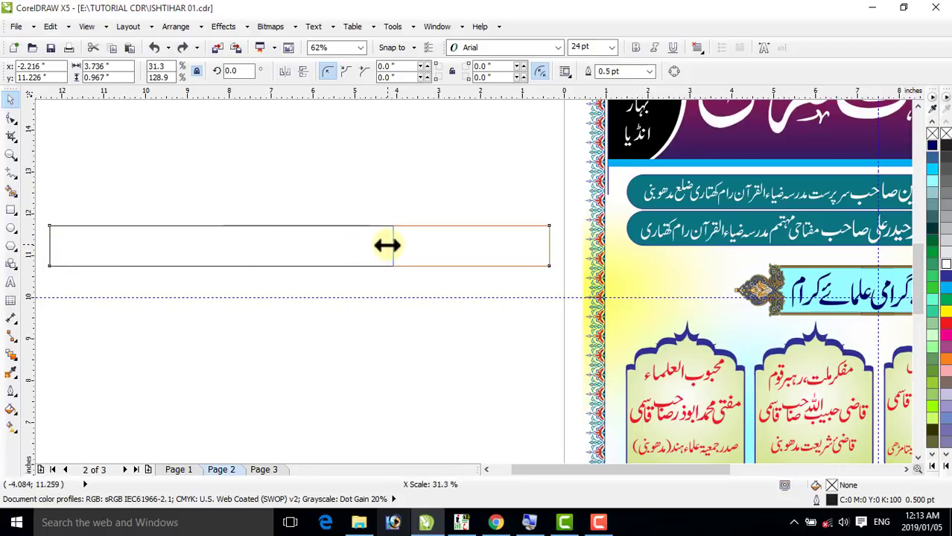
pyautogui.moveTo(448, 243); pyautogui.dragTo(448, 243)
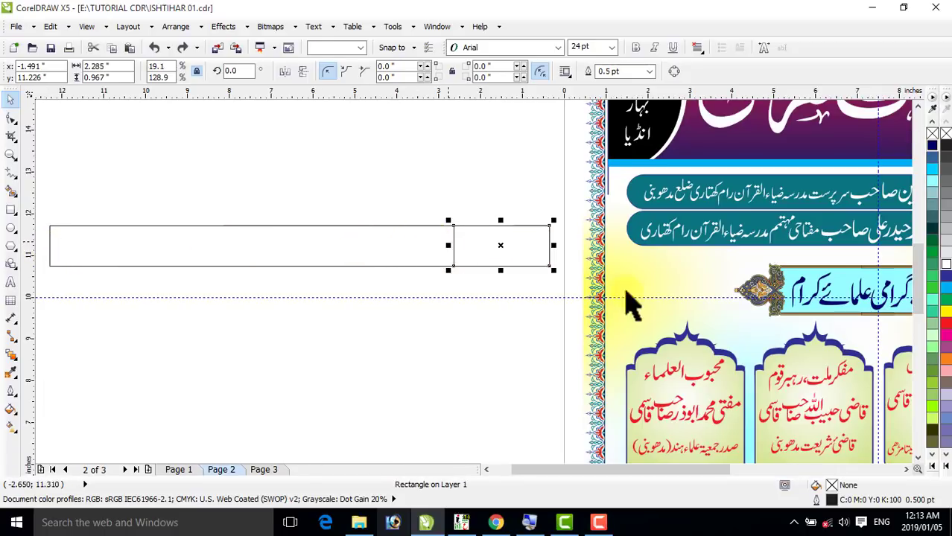
# Round the long rectangle's corners fully, to a radius of about 0.484 inch
pyautogui.click(72, 234)
pyautogui.click(11, 118)
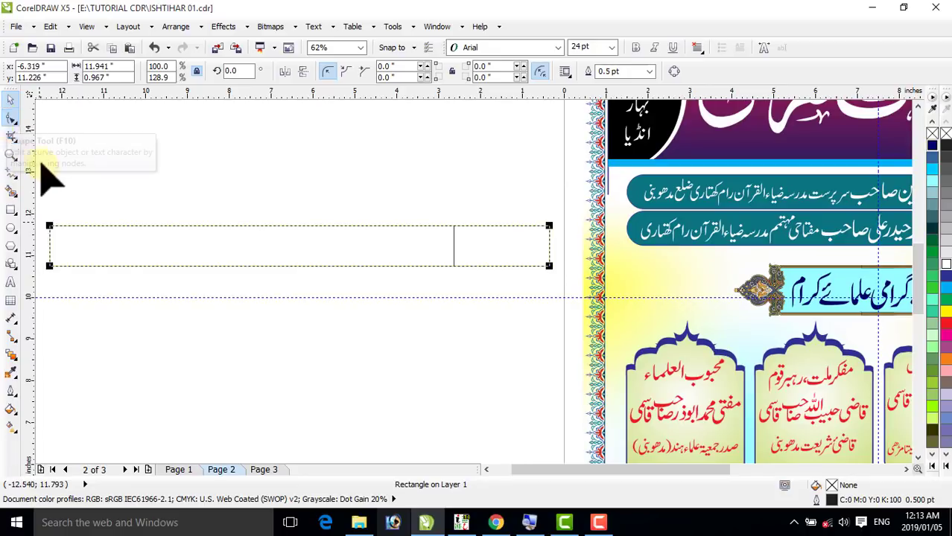
pyautogui.moveTo(49, 225); pyautogui.dragTo(124, 240)
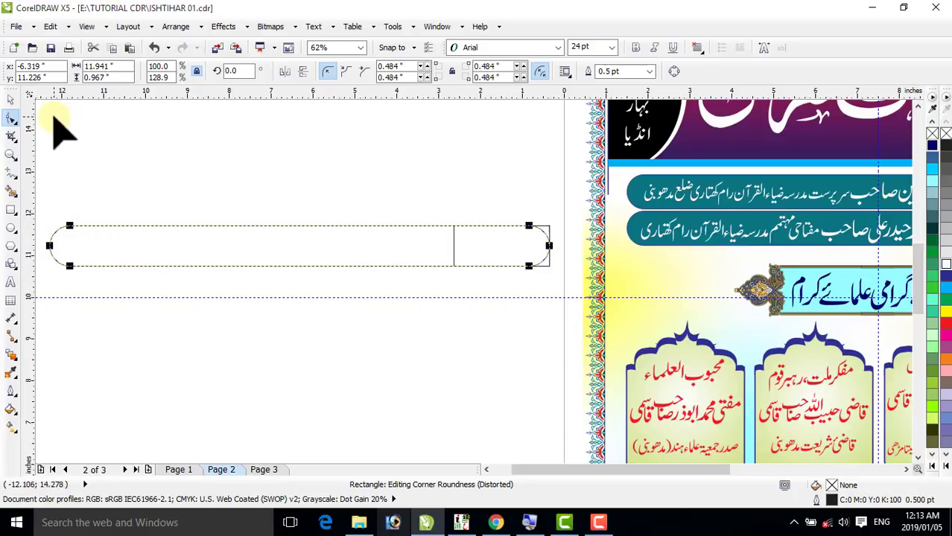
pyautogui.click(11, 99)
pyautogui.click(502, 282)
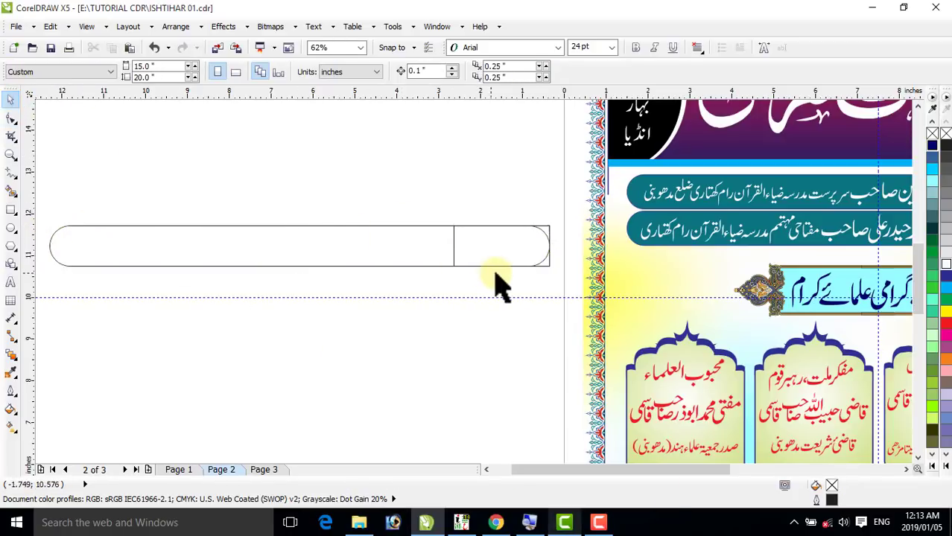
# Round the narrow rectangle's corners fully, to a radius of about 0.484 inch
pyautogui.click(474, 250)
pyautogui.click(11, 117)
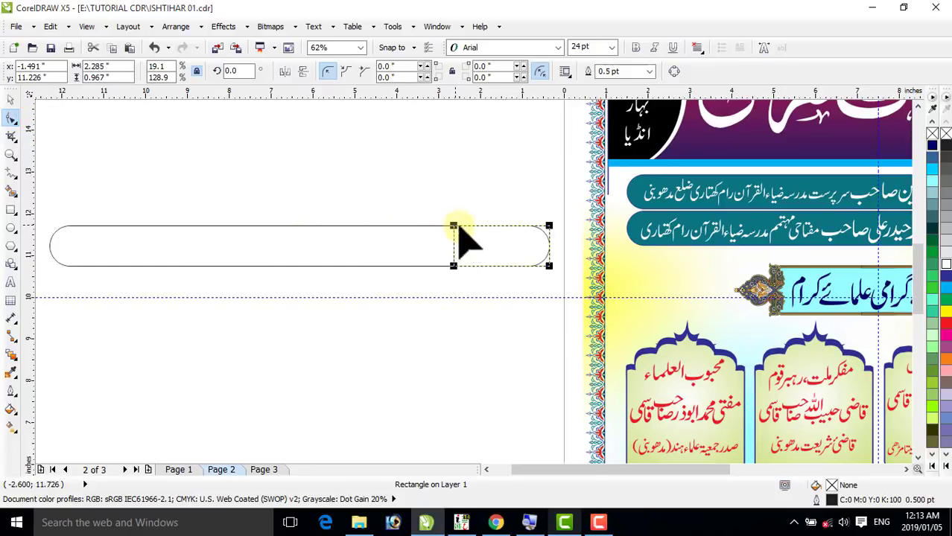
pyautogui.moveTo(455, 226); pyautogui.dragTo(493, 250)
pyautogui.click(12, 99)
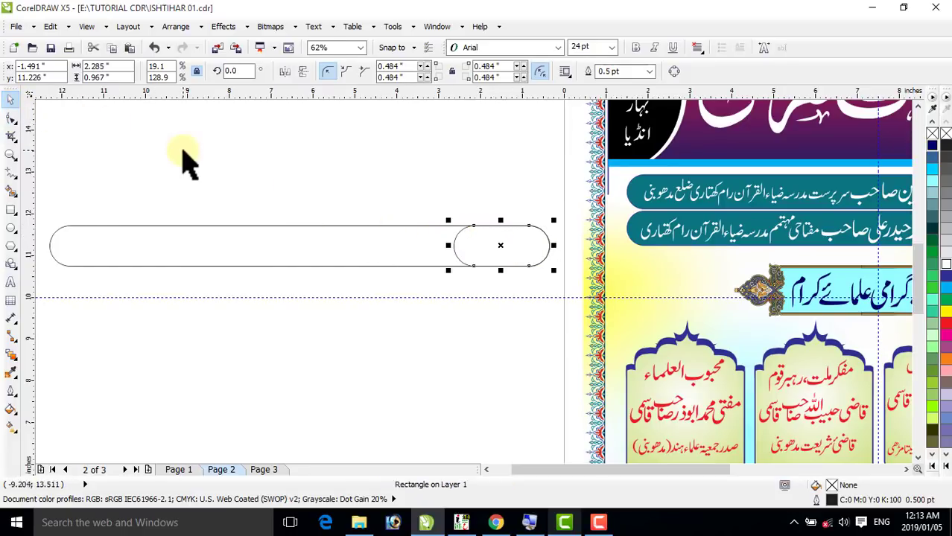
pyautogui.click(181, 160)
# Delete both rounded rectangles drawn beside the poster on Page 2
pyautogui.click(294, 265)
pyautogui.press('F4')
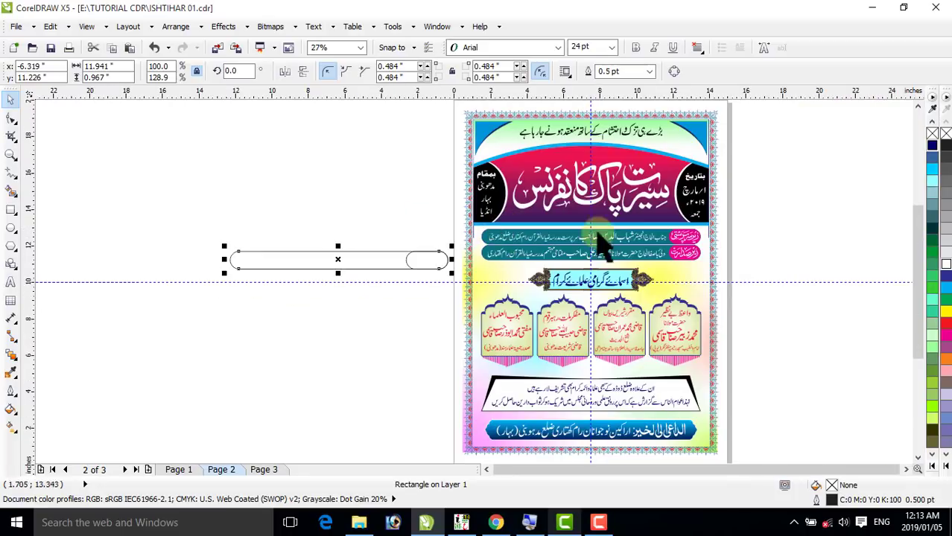
pyautogui.moveTo(194, 221); pyautogui.dragTo(462, 318)
pyautogui.press('Delete')
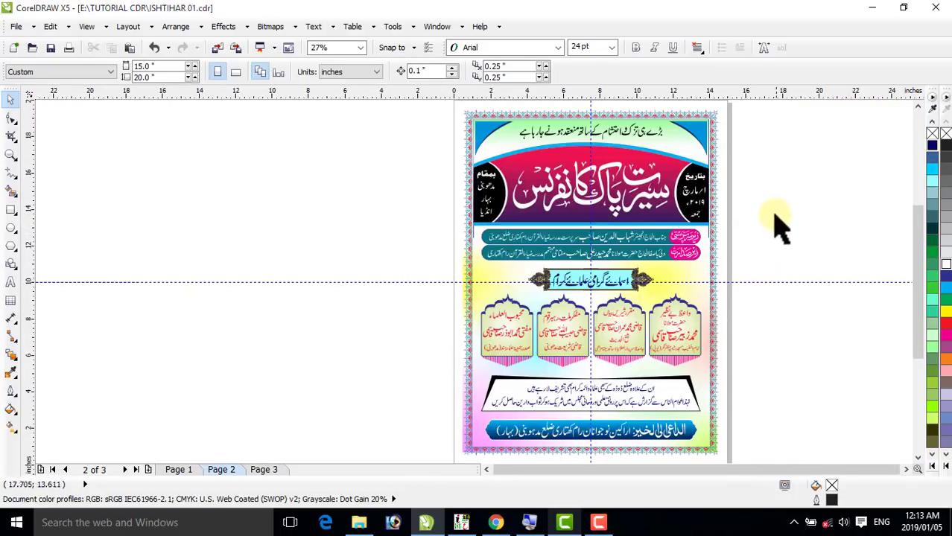
# Copy the name bars, ornamental heading and arched frames off Page 2, switch to Page 1 and remove the blue strip copied with them
pyautogui.moveTo(770, 216); pyautogui.dragTo(458, 375)
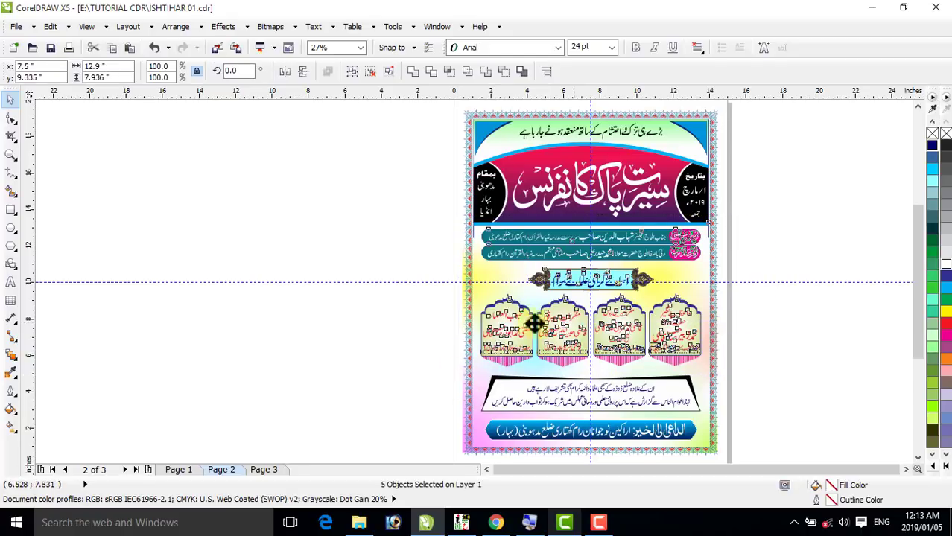
pyautogui.moveTo(534, 324); pyautogui.dragTo(214, 304)
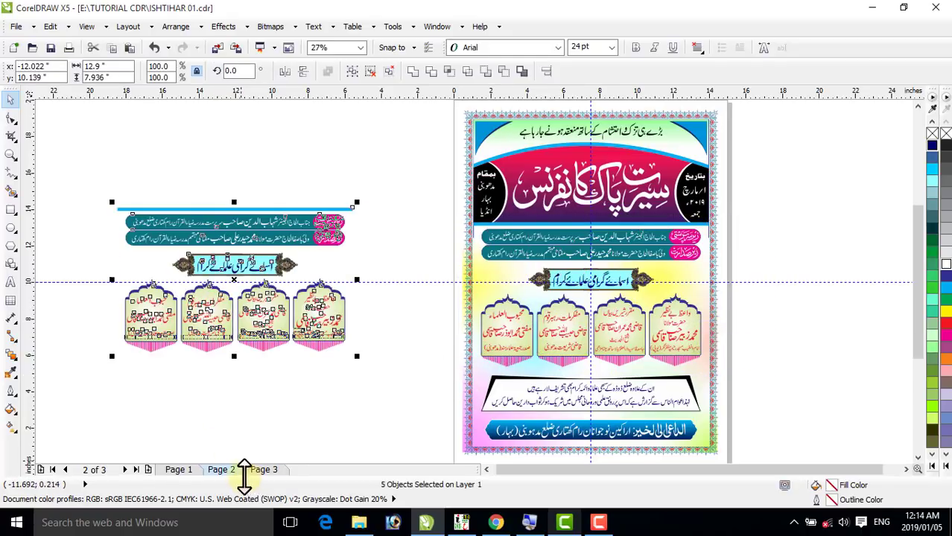
pyautogui.click(178, 471)
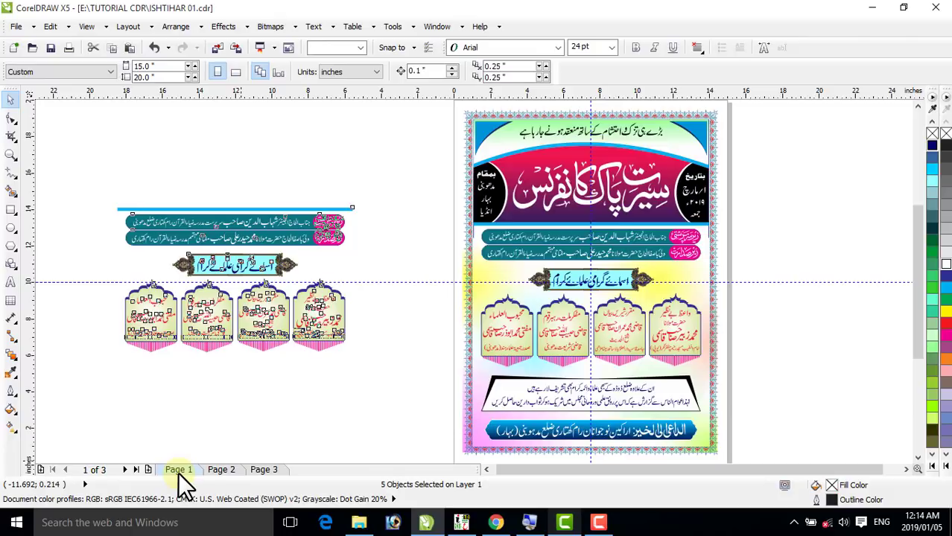
pyautogui.click(290, 211)
# Place a copy of the name bars, heading and four arched frames below the Page 1 header and delete the originals beside the page
pyautogui.moveTo(86, 191); pyautogui.dragTo(389, 377)
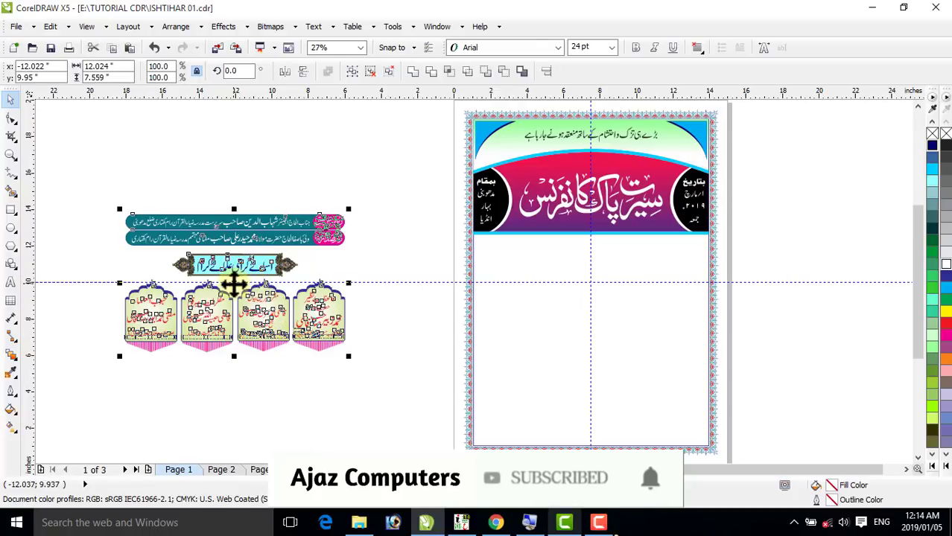
pyautogui.moveTo(231, 281); pyautogui.dragTo(590, 313)
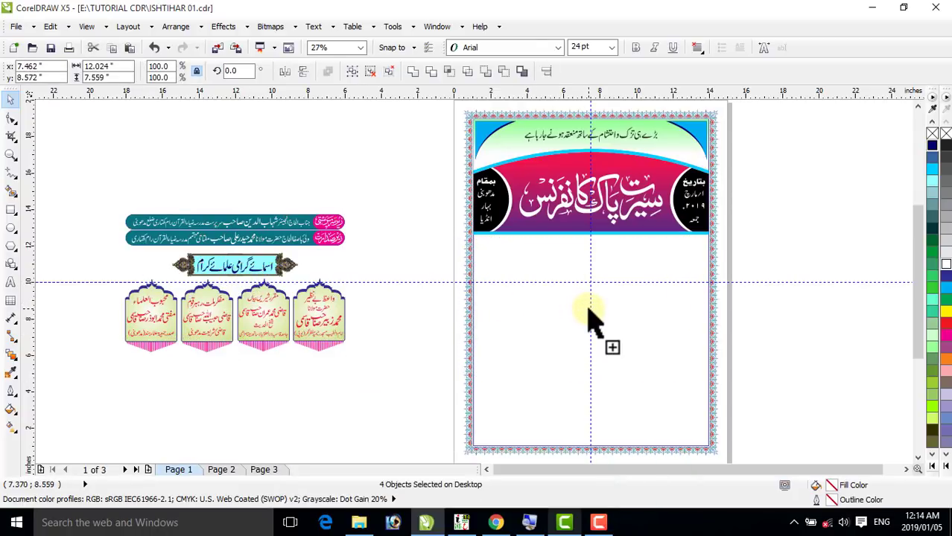
pyautogui.moveTo(108, 186); pyautogui.dragTo(367, 394)
pyautogui.press('Delete')
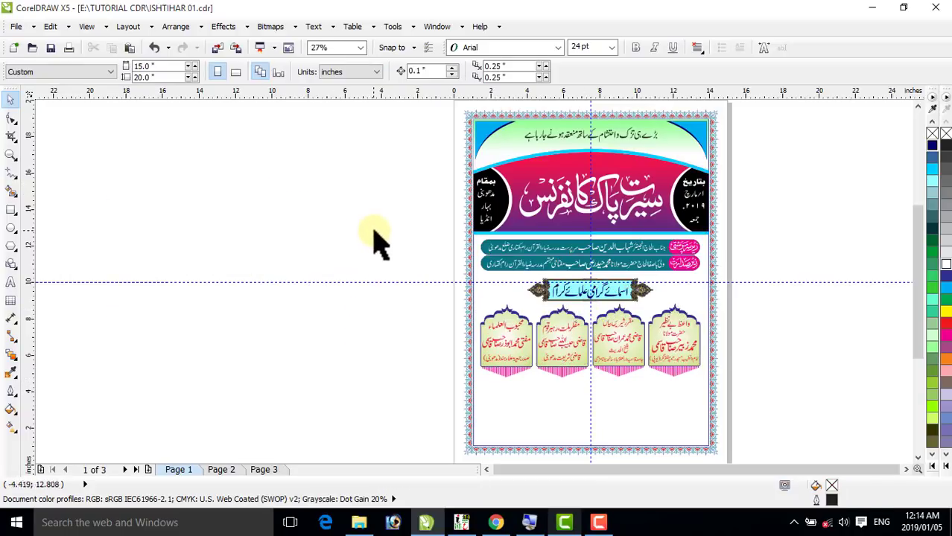
# Group the name bars, ornamental heading and four arched frames on Page 1, leaving out the header's blue strip
pyautogui.moveTo(374, 231); pyautogui.dragTo(718, 404)
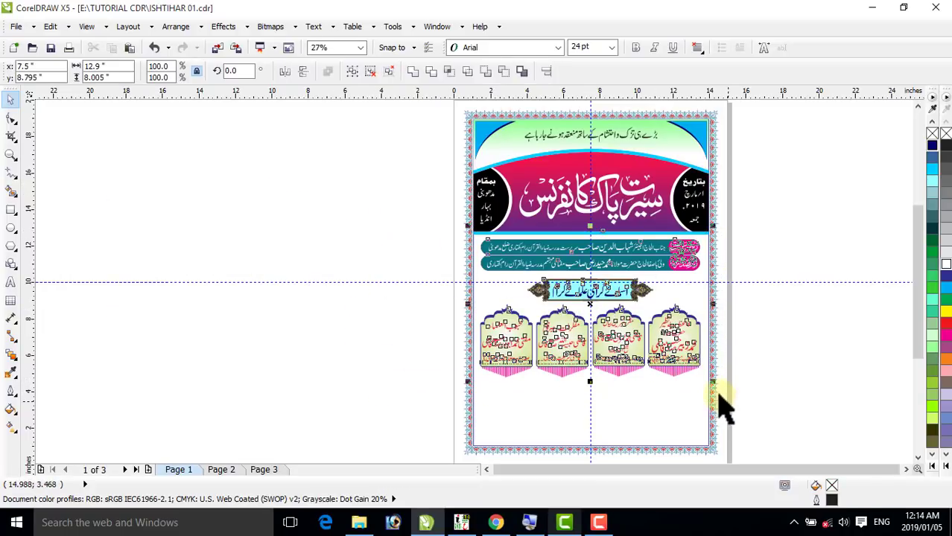
pyautogui.click(756, 250)
pyautogui.moveTo(755, 240); pyautogui.dragTo(460, 431)
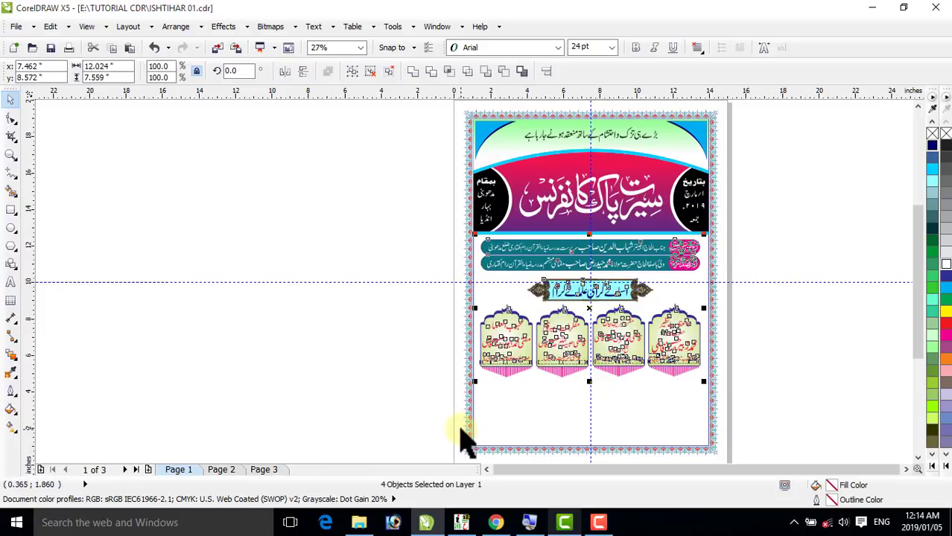
pyautogui.hotkey('ctrl', 'g')
pyautogui.click(385, 216)
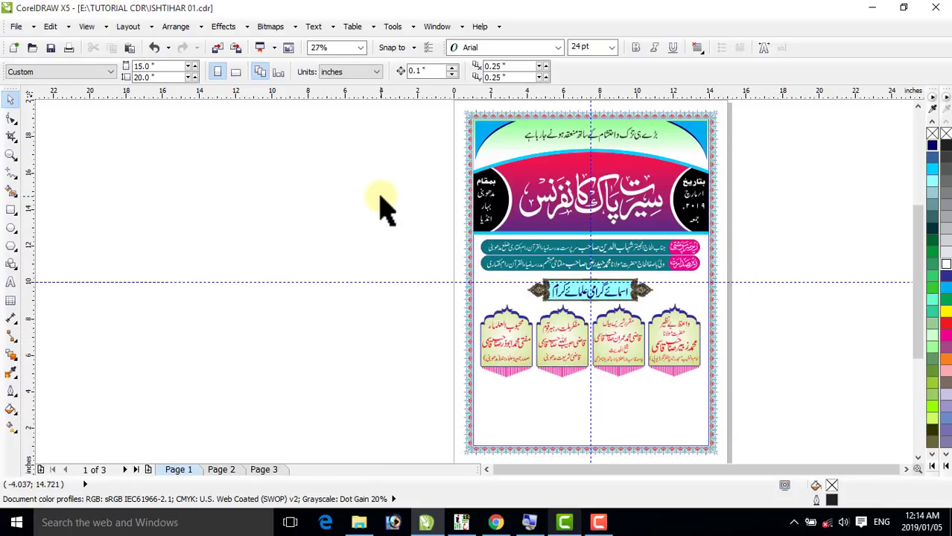
# Group the ten header objects and PowerClip the group inside the poster's inner border rectangle
pyautogui.moveTo(444, 108); pyautogui.dragTo(729, 241)
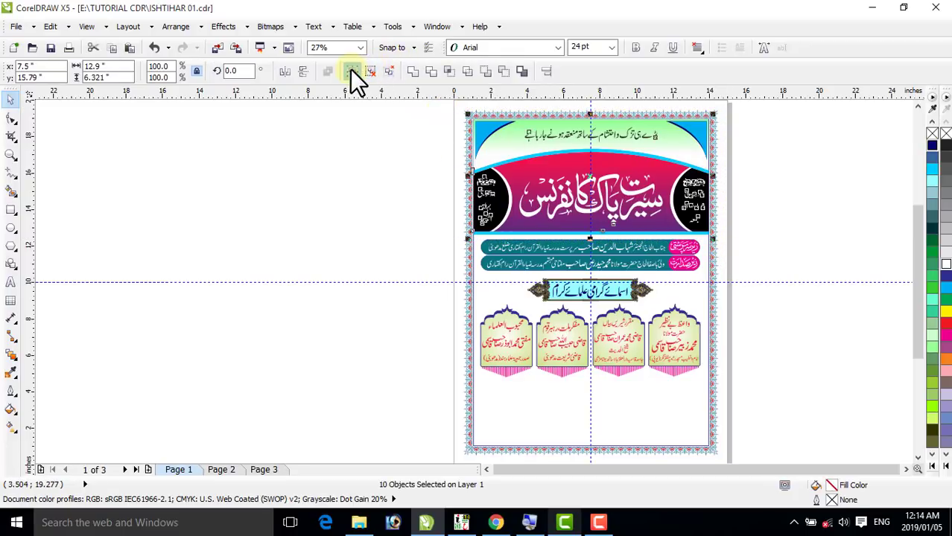
pyautogui.click(231, 27)
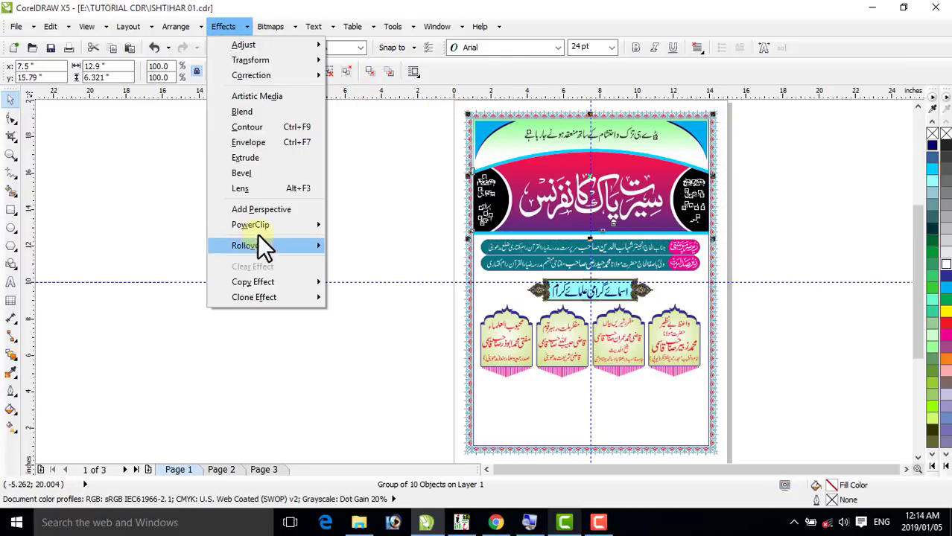
pyautogui.moveTo(294, 227)
pyautogui.click(350, 225)
pyautogui.click(477, 393)
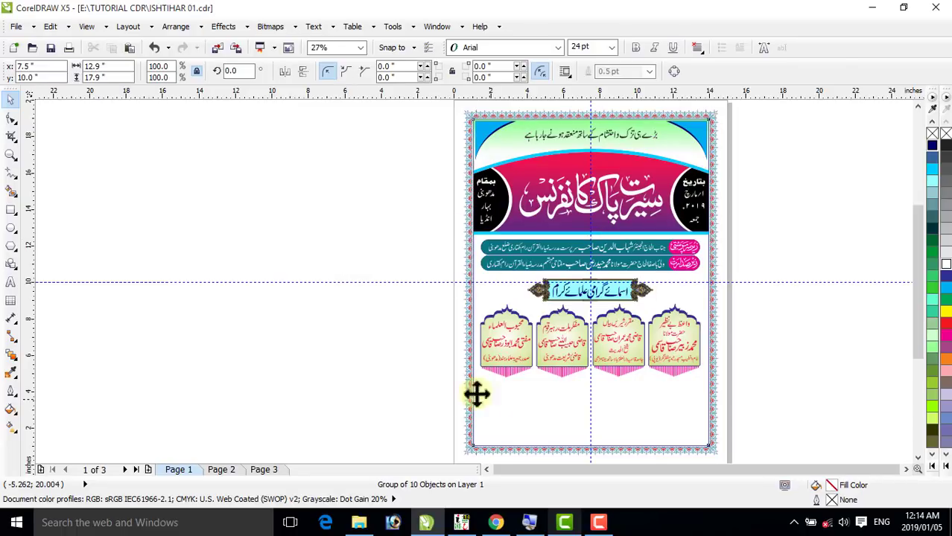
pyautogui.click(295, 185)
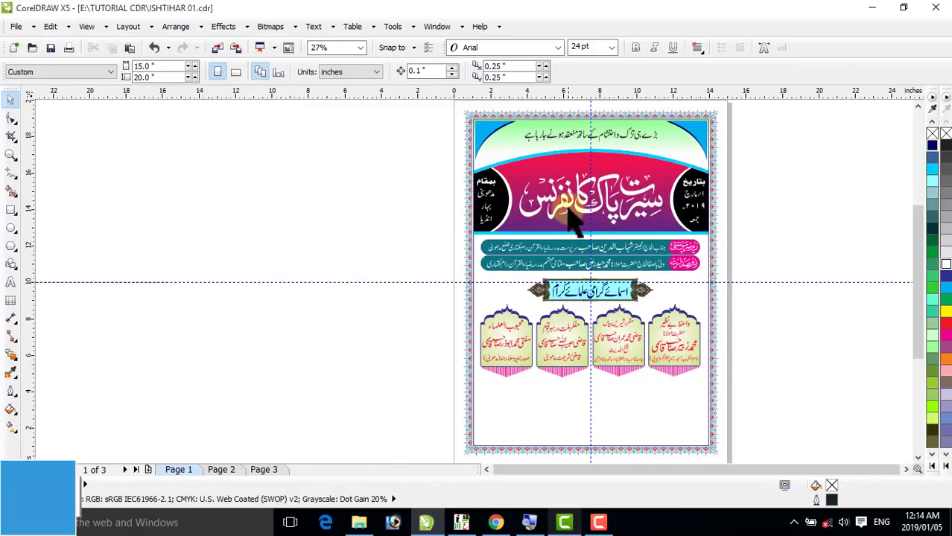
# Move the clipped border rectangle with its header aside as a test and undo the move
pyautogui.click(477, 237)
pyautogui.moveTo(492, 196); pyautogui.dragTo(436, 243)
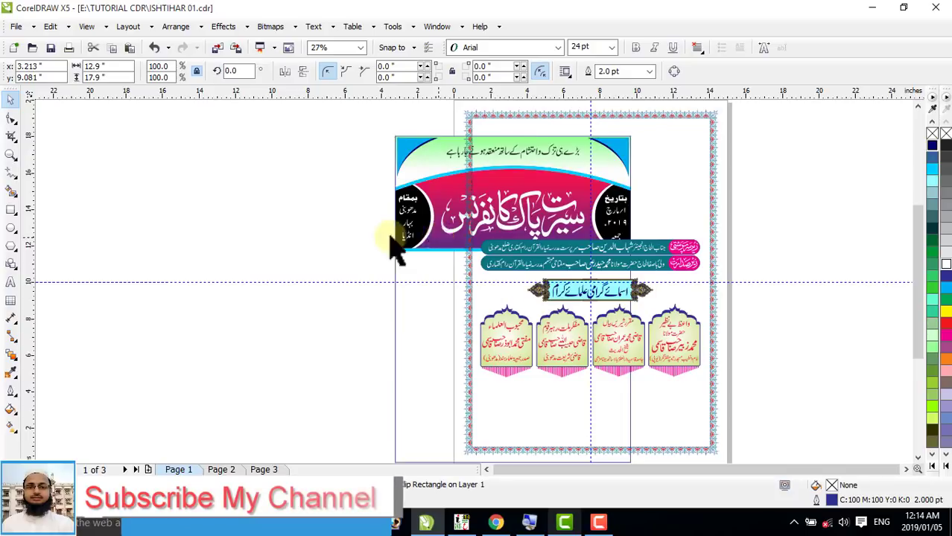
pyautogui.hotkey('ctrl', 'z')
pyautogui.click(273, 228)
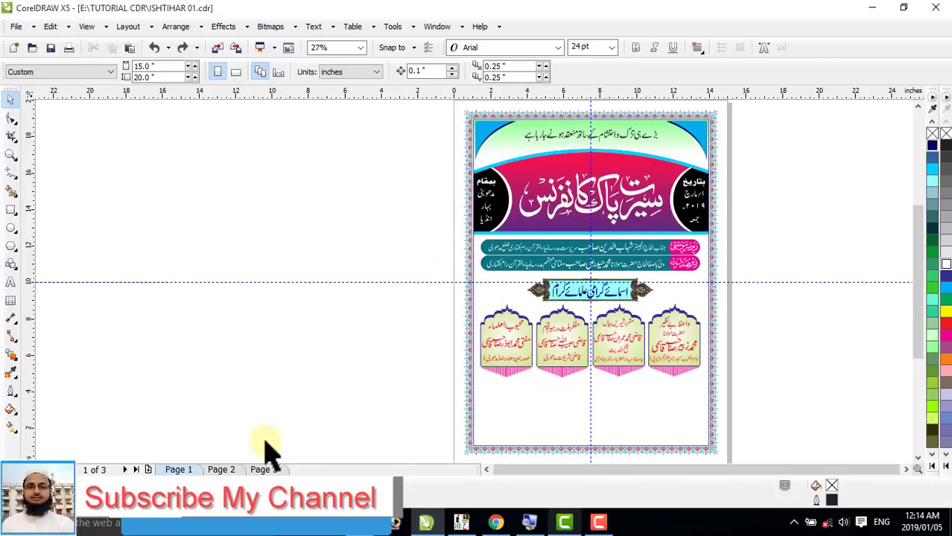
# Copy the trapezoid text panel and the blue footer banner from the Page 2 poster to the empty area beside the page
pyautogui.click(249, 460)
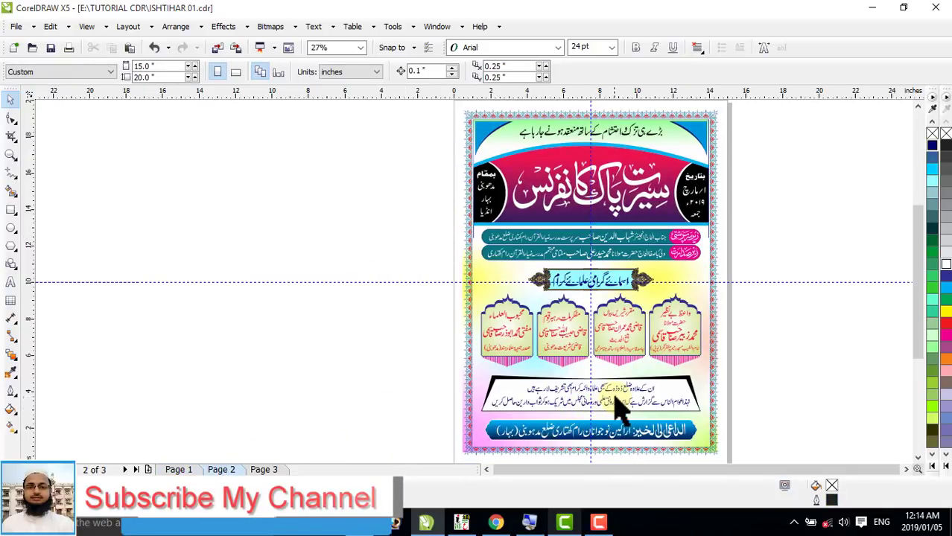
pyautogui.click(615, 395)
pyautogui.moveTo(622, 392); pyautogui.dragTo(338, 370)
pyautogui.moveTo(761, 420); pyautogui.dragTo(463, 450)
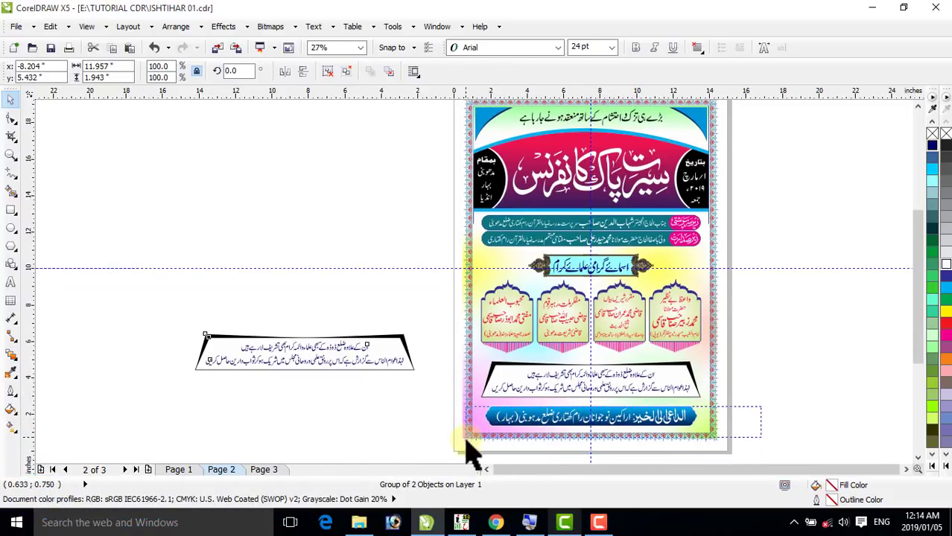
pyautogui.click(534, 411)
pyautogui.moveTo(536, 417); pyautogui.dragTo(249, 414)
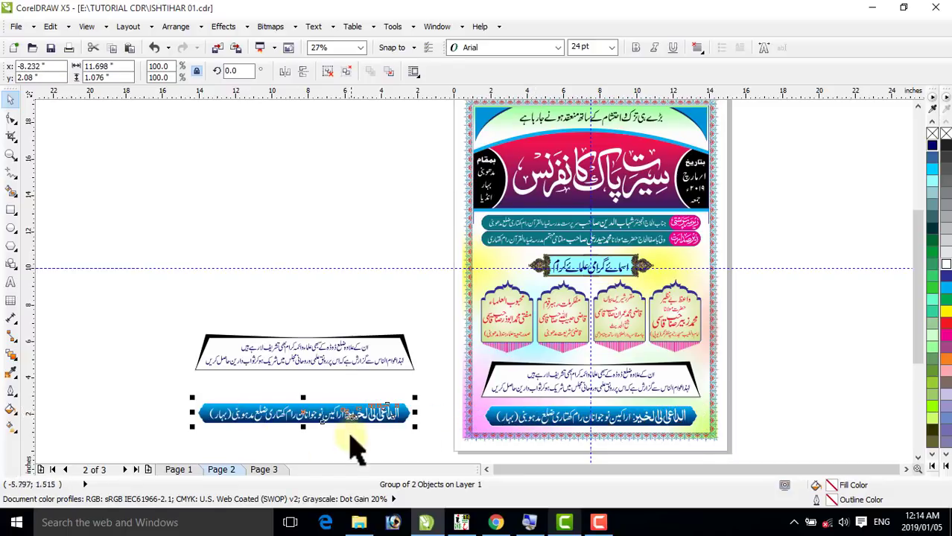
# On Page 1, move the trapezoid text panel over the lower border, centred on the vertical guideline
pyautogui.click(178, 470)
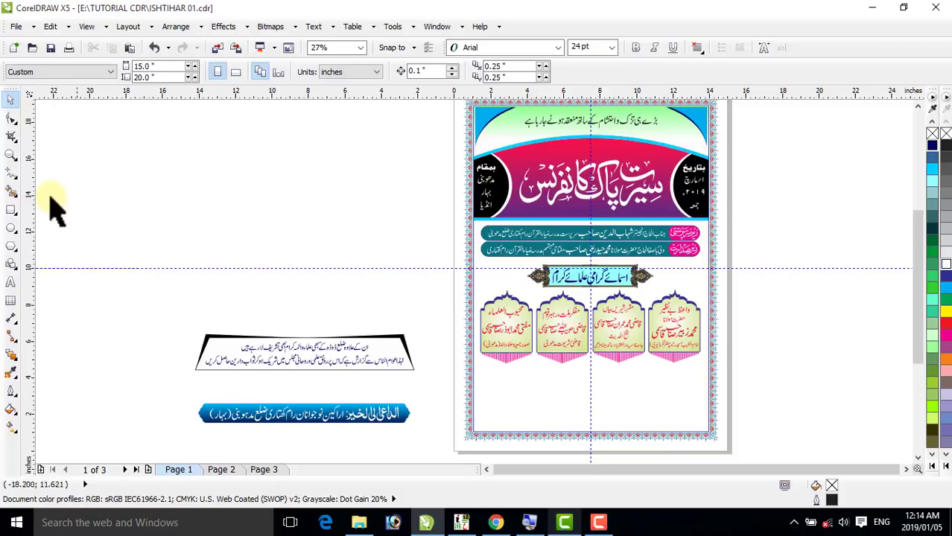
pyautogui.click(11, 154)
pyautogui.moveTo(386, 339); pyautogui.dragTo(765, 453)
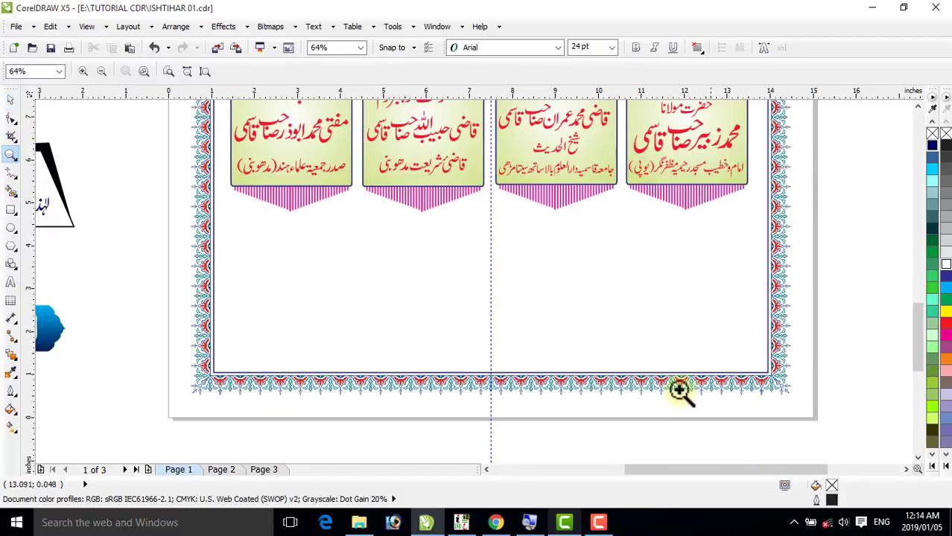
pyautogui.click(7, 101)
pyautogui.click(66, 217)
pyautogui.moveTo(57, 202); pyautogui.dragTo(570, 477)
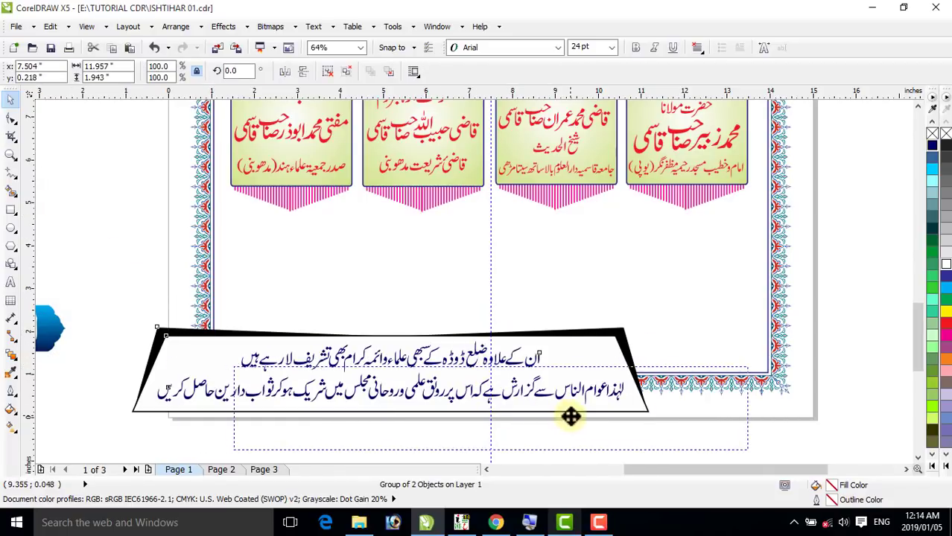
# Draw a rectangle about 12.02 by 1.95 inches around the trapezoid panel and move it up below the arched frames
pyautogui.click(12, 210)
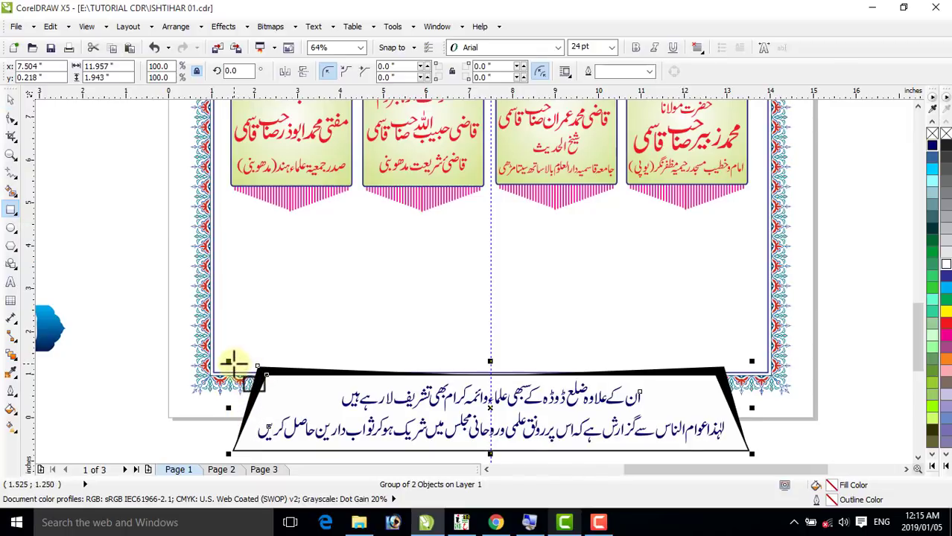
pyautogui.moveTo(231, 366); pyautogui.dragTo(749, 414)
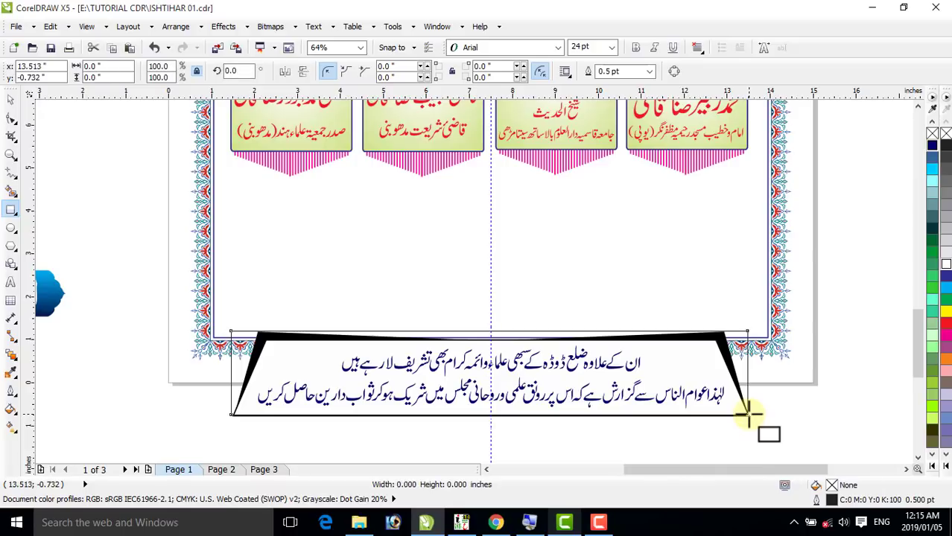
pyautogui.click(11, 99)
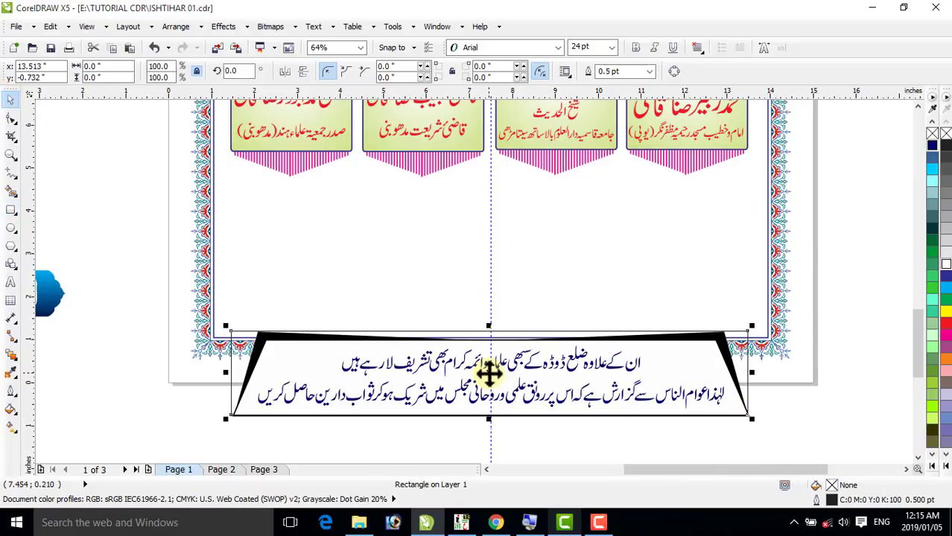
pyautogui.moveTo(489, 375); pyautogui.dragTo(482, 236)
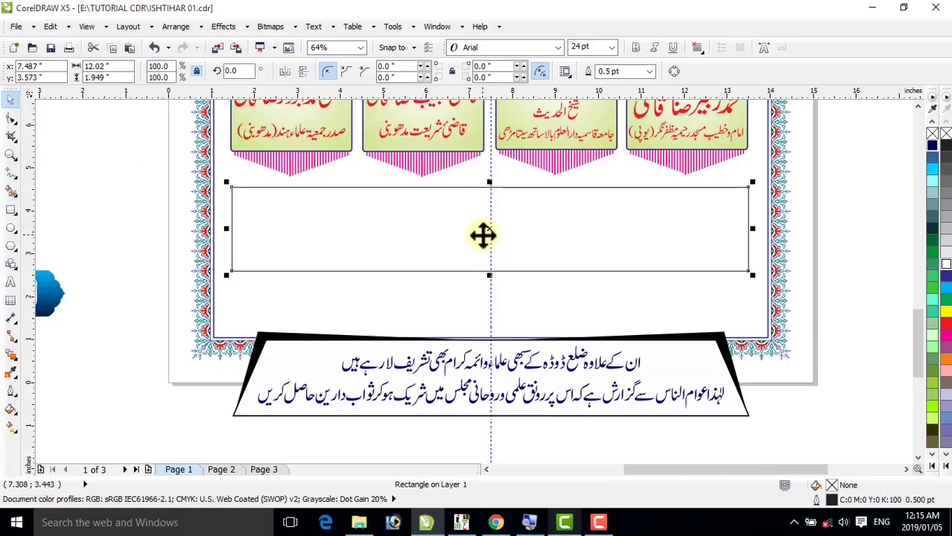
# Shrink the rectangle to about 11.78 by 1.82 inches and centre it horizontally on the inner border frame
pyautogui.moveTo(490, 181); pyautogui.dragTo(489, 187)
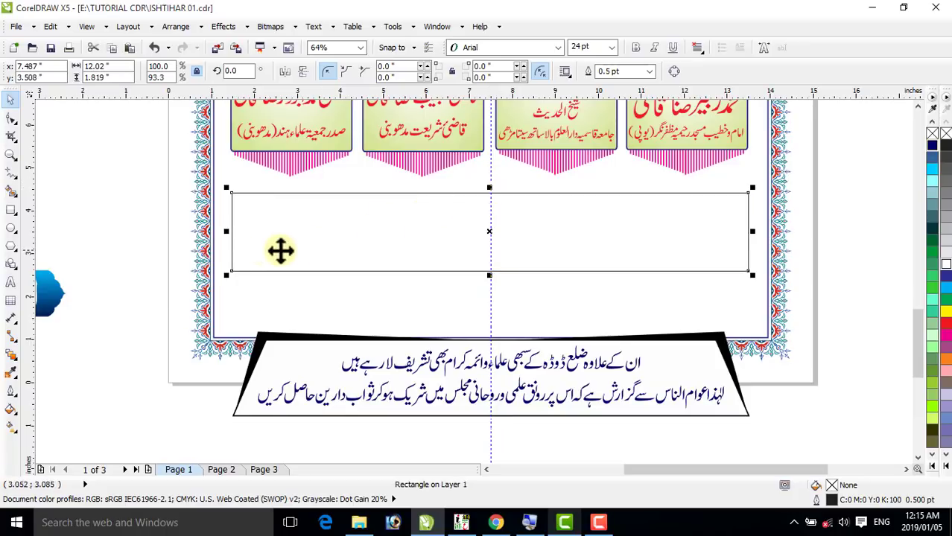
pyautogui.moveTo(226, 231); pyautogui.dragTo(232, 231)
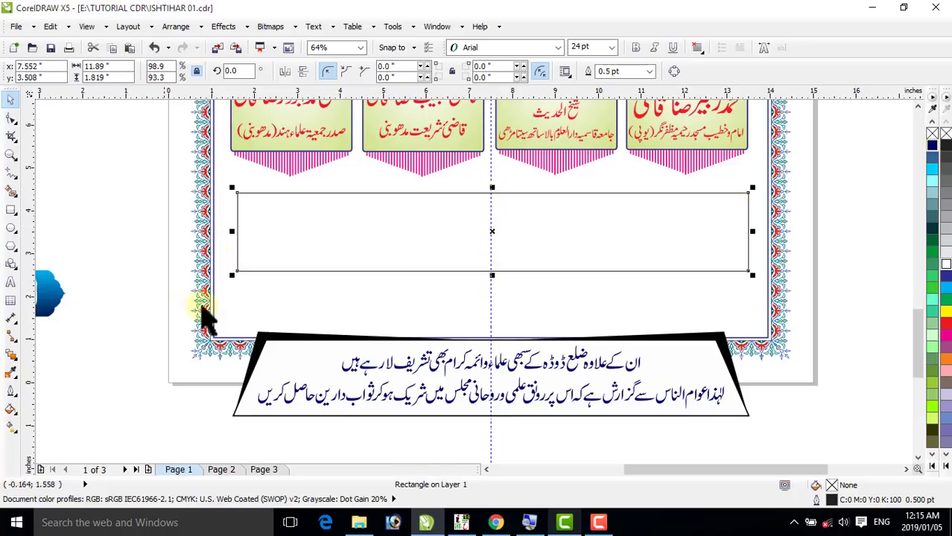
pyautogui.moveTo(753, 232); pyautogui.dragTo(747, 232)
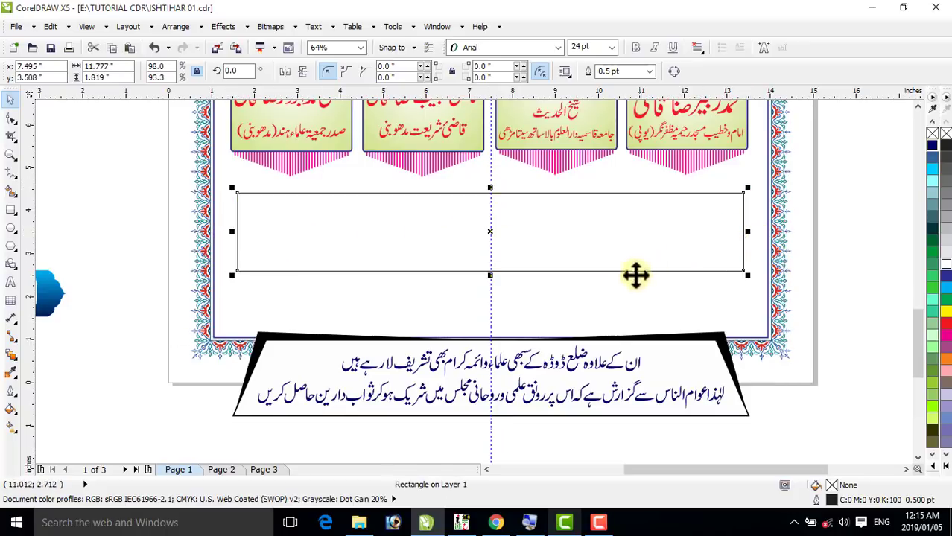
pyautogui.keyDown('shift'); pyautogui.click(627, 301); pyautogui.keyUp('shift')
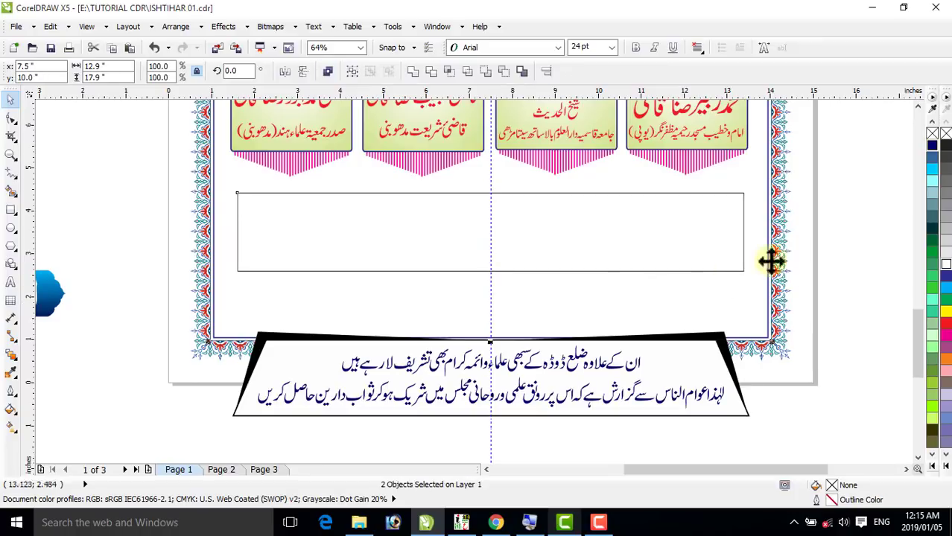
pyautogui.moveTo(829, 178); pyautogui.dragTo(121, 379)
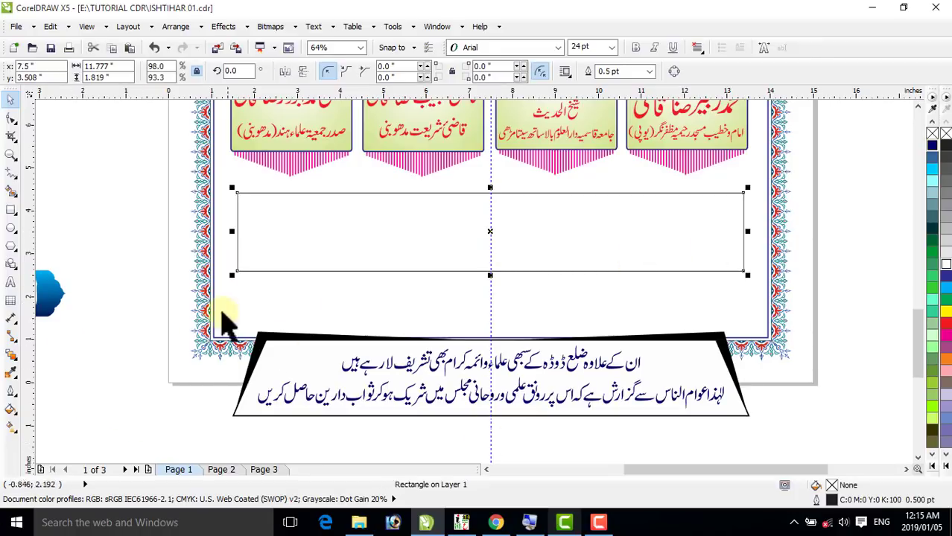
# Set the rectangle's outline width to 2.0 pt and convert the rectangle to curves
pyautogui.click(651, 71)
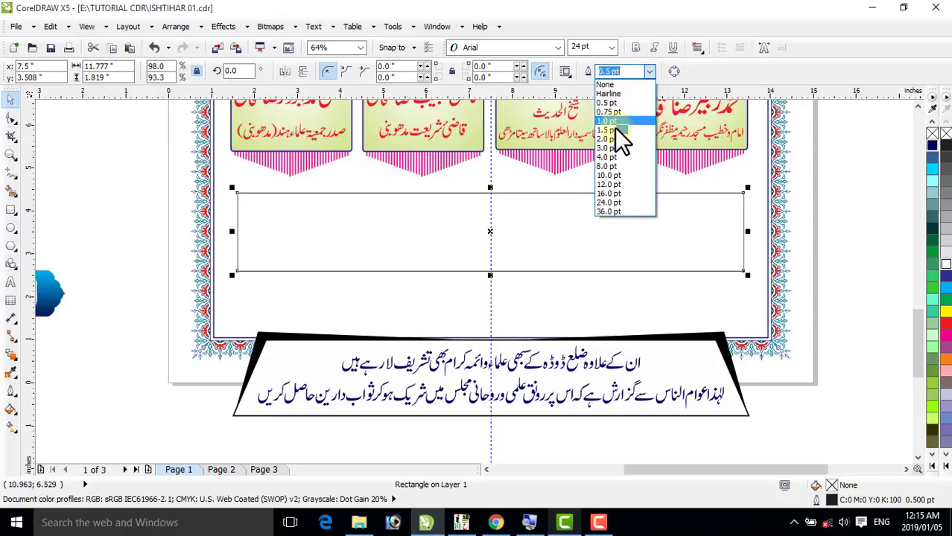
pyautogui.click(609, 138)
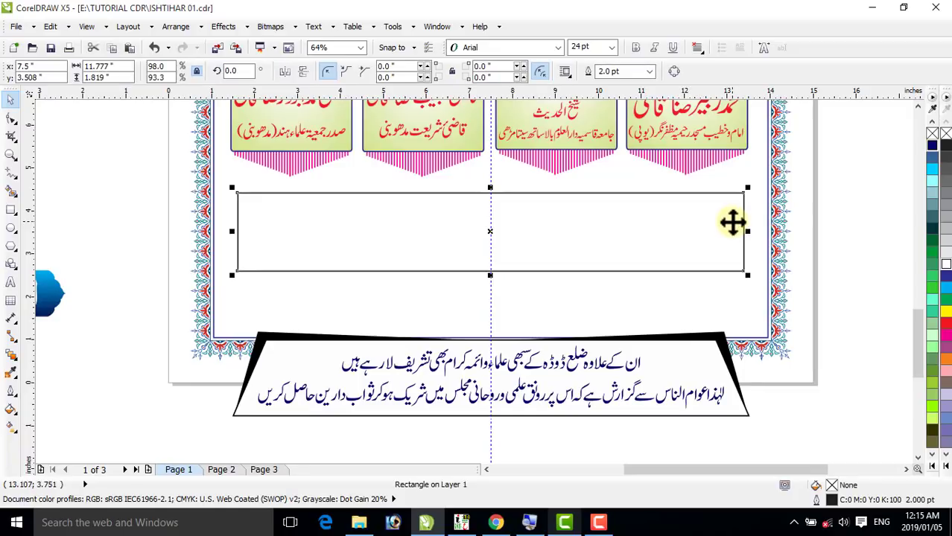
pyautogui.click(11, 120)
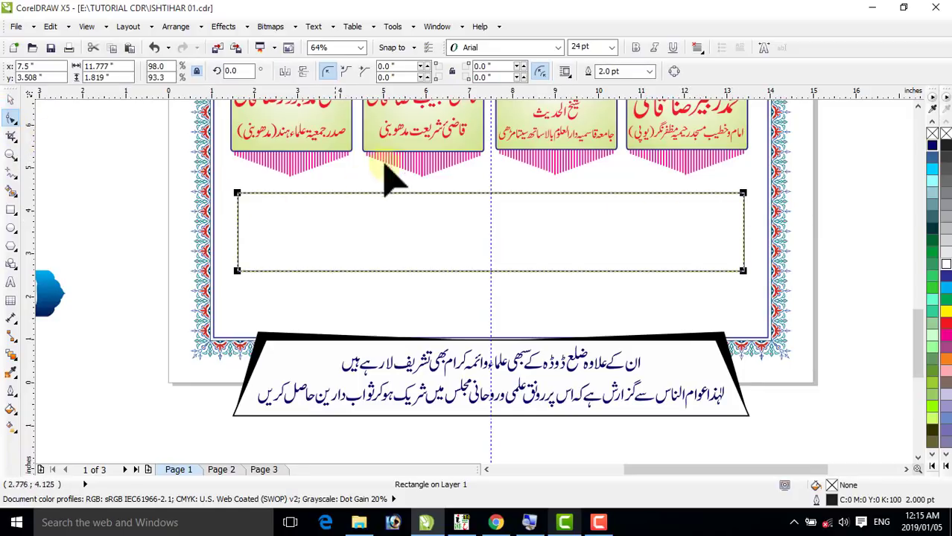
pyautogui.click(175, 27)
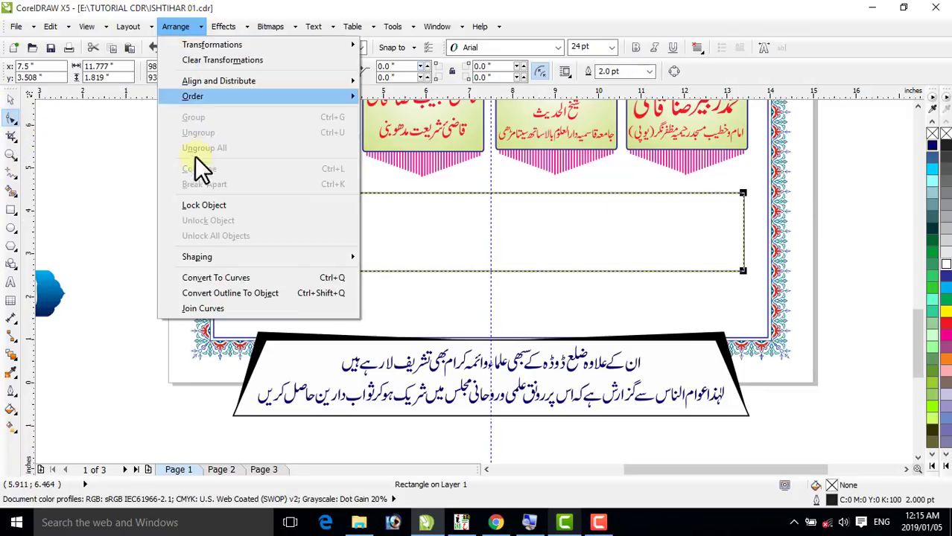
pyautogui.click(211, 273)
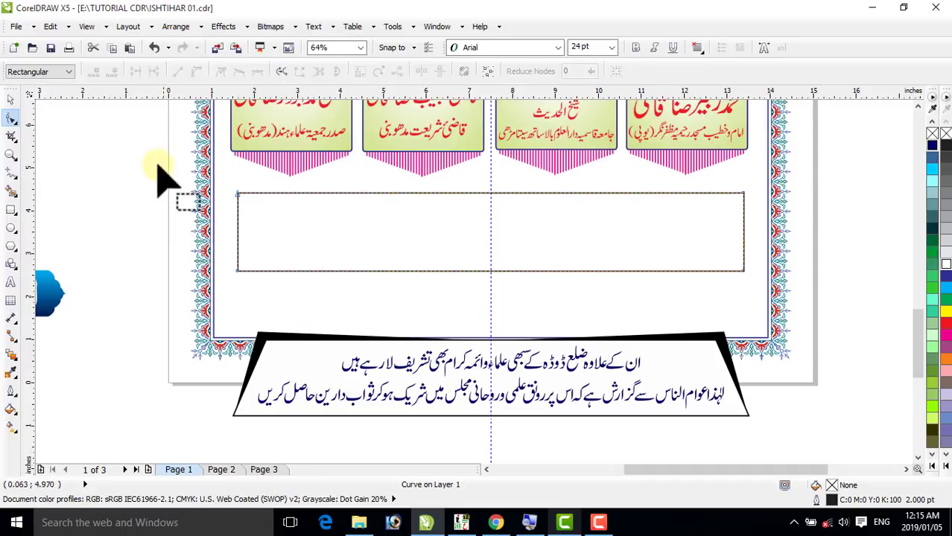
# Move the rectangle's two upper corner nodes about 1 inch inward on each side to form a trapezoid
pyautogui.moveTo(163, 178); pyautogui.dragTo(261, 216)
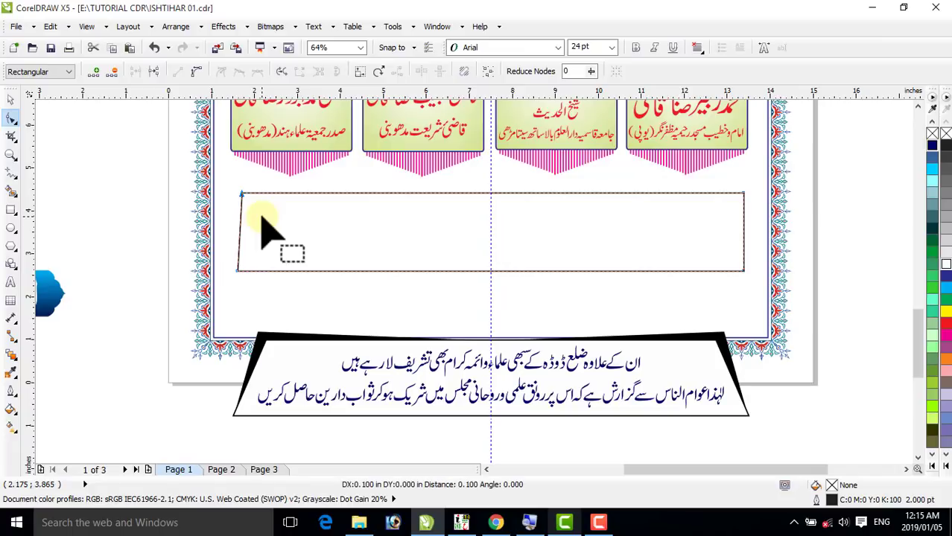
pyautogui.press('Right')
pyautogui.press('Right')
pyautogui.press('Right')
pyautogui.press('Right')
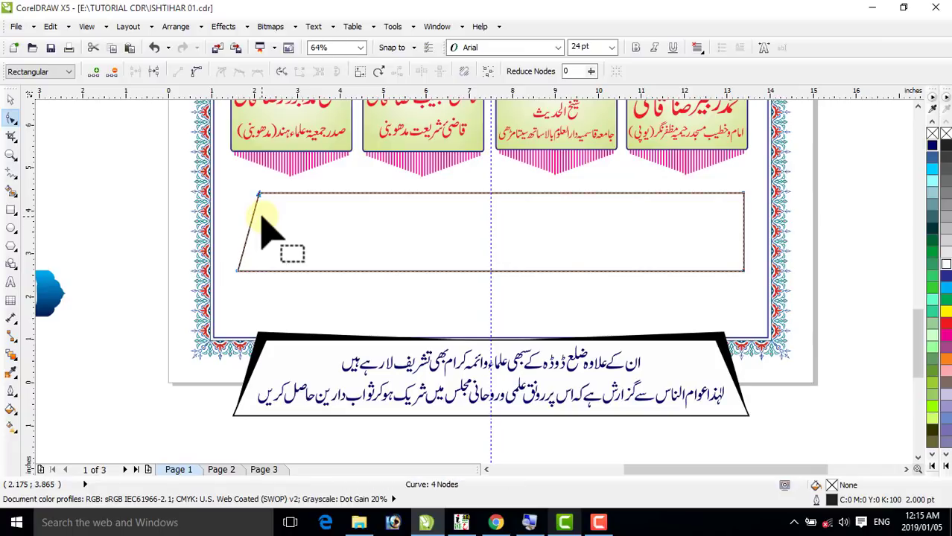
pyautogui.press('Right')
pyautogui.press('Right')
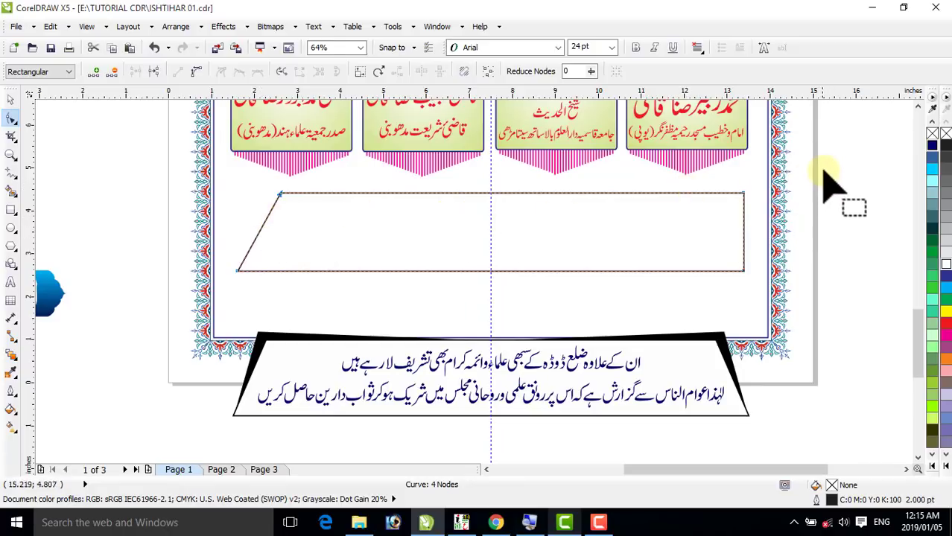
pyautogui.moveTo(823, 170); pyautogui.dragTo(703, 225)
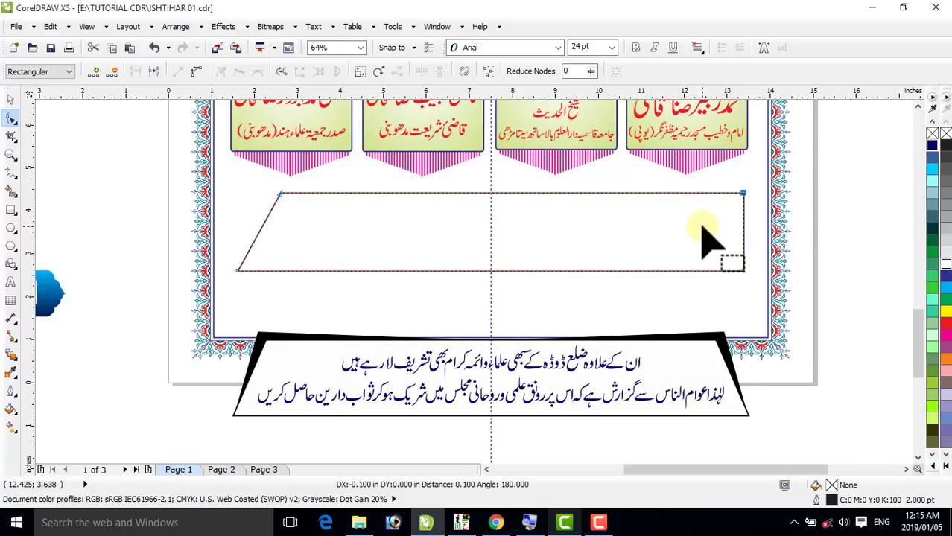
pyautogui.press('Left')
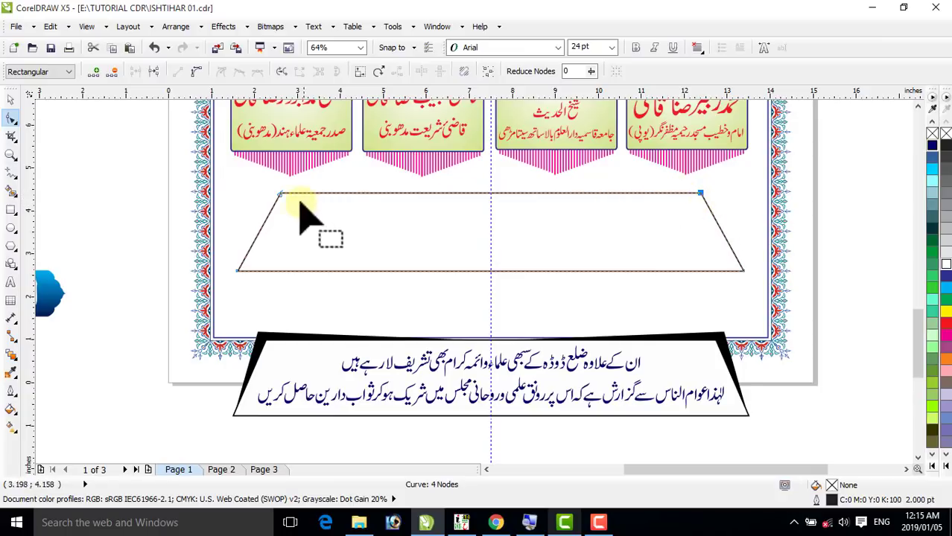
pyautogui.click(11, 104)
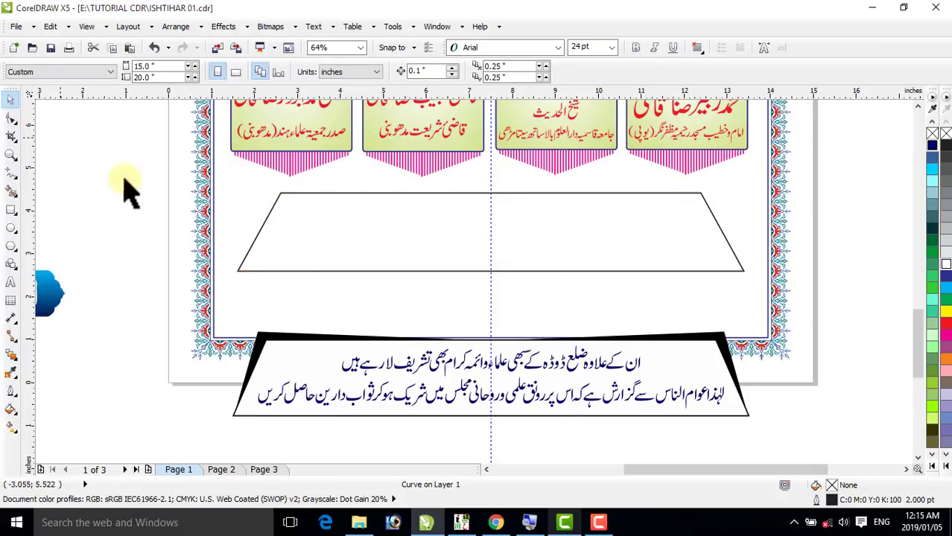
# Lower the trapezoid to a Y position of about 3.264 inches and fill a duplicate placed directly over it with black
pyautogui.click(378, 245)
pyautogui.moveTo(379, 245); pyautogui.dragTo(417, 255)
pyautogui.hotkey('ctrl', 'z')
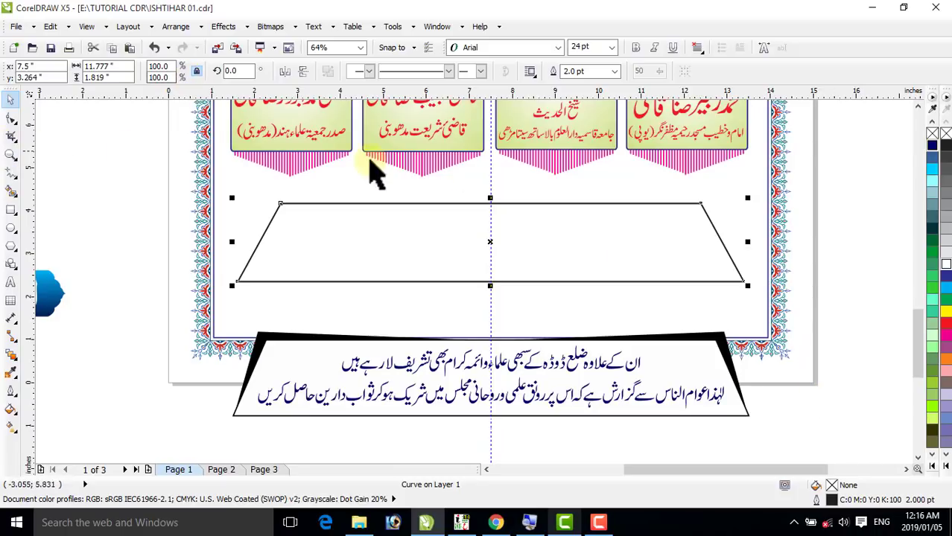
pyautogui.click(942, 463)
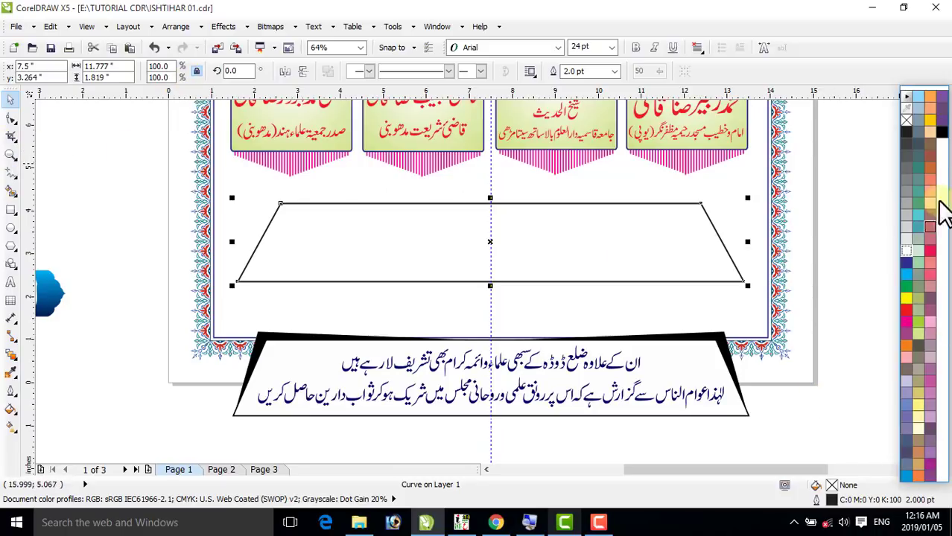
pyautogui.click(941, 132)
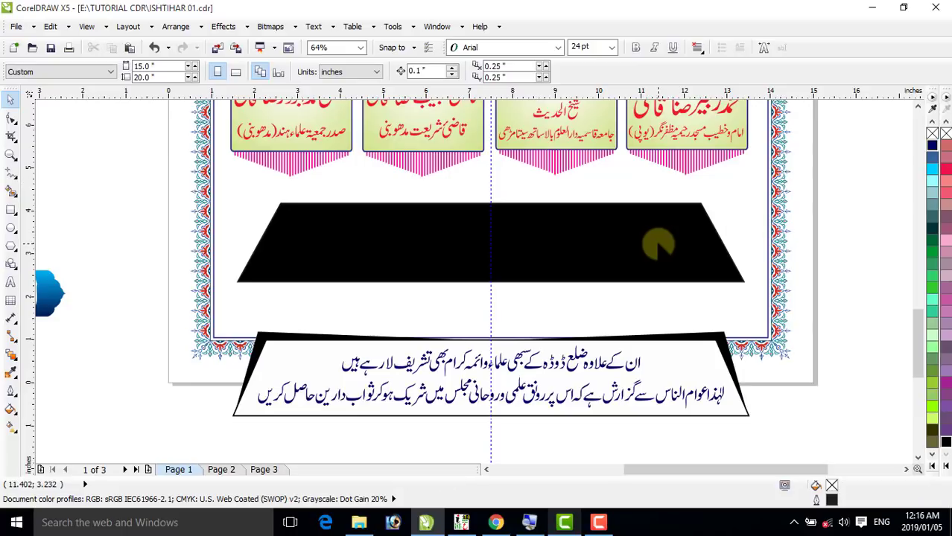
# Add a node at the middle of the black trapezoid's upper edge and shift both upper corners about 0.2 inch outward and upward
pyautogui.click(8, 117)
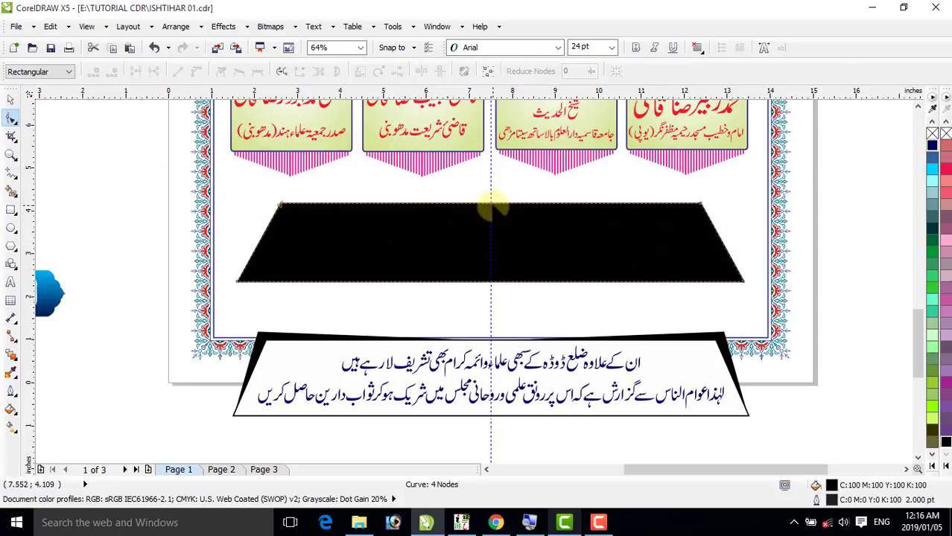
pyautogui.doubleClick(491, 202)
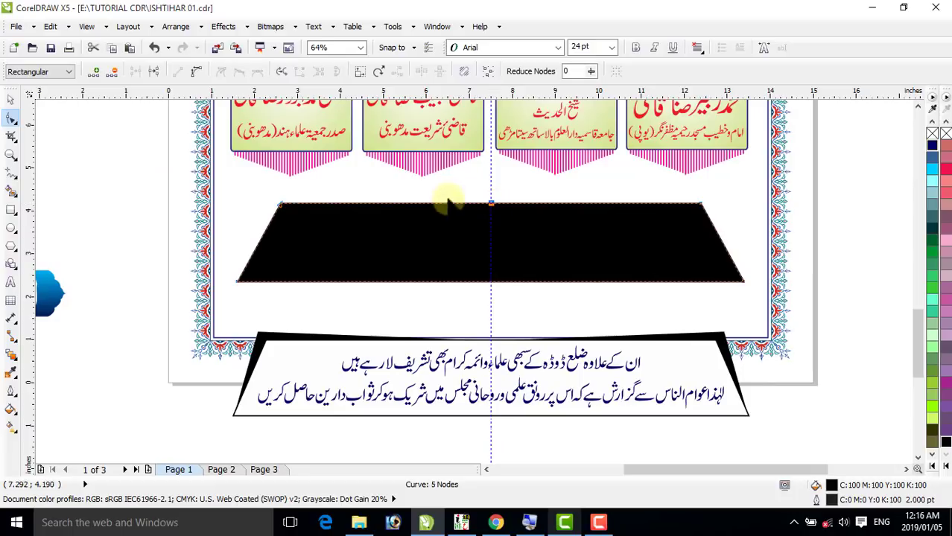
pyautogui.click(294, 217)
pyautogui.moveTo(168, 159); pyautogui.dragTo(294, 224)
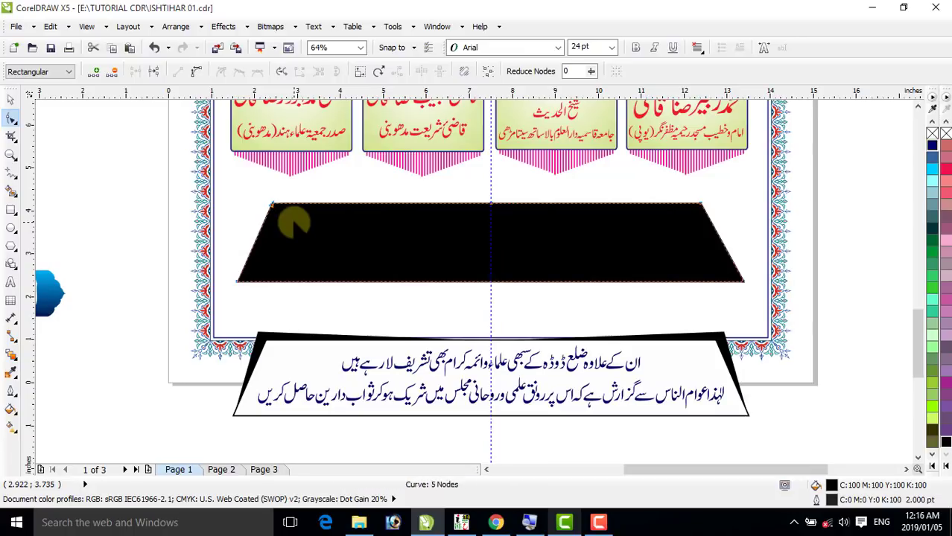
pyautogui.press('Up')
pyautogui.press('Up')
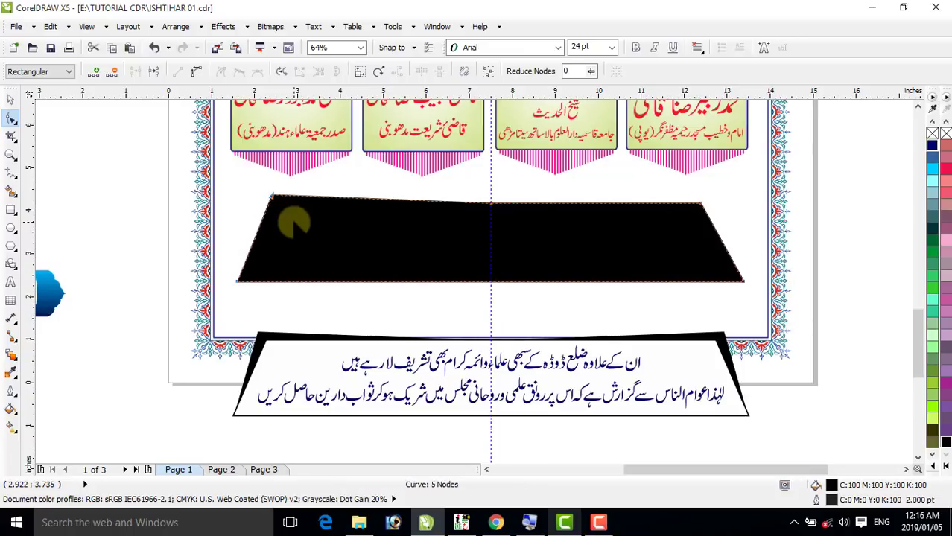
pyautogui.moveTo(822, 186); pyautogui.dragTo(670, 251)
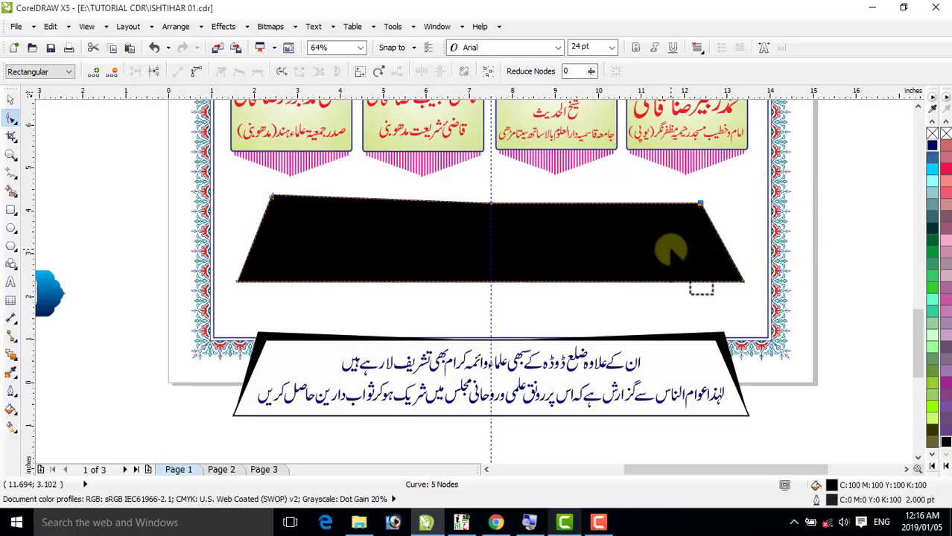
pyautogui.press('Up')
pyautogui.press('Up')
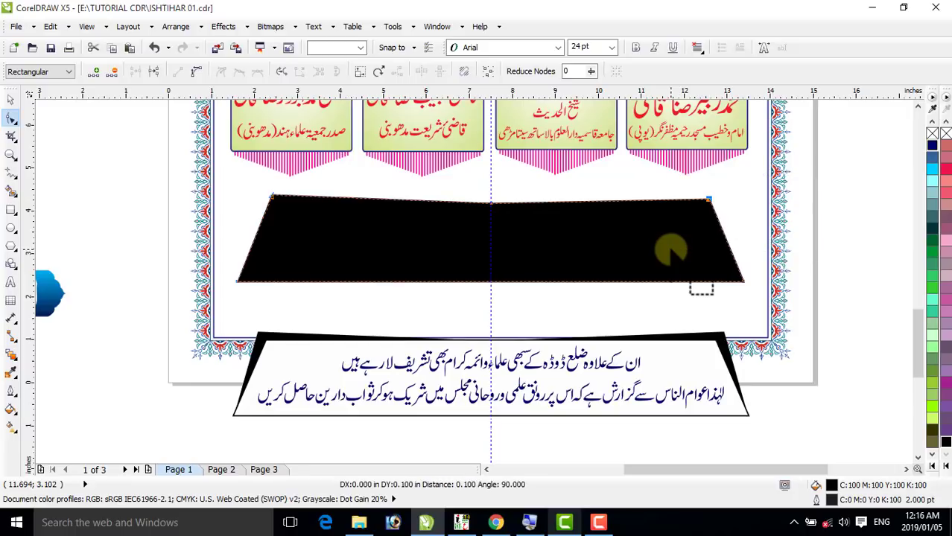
pyautogui.click(11, 100)
# Send the black shape behind the original trapezoid and fill the original trapezoid with white
pyautogui.click(309, 246)
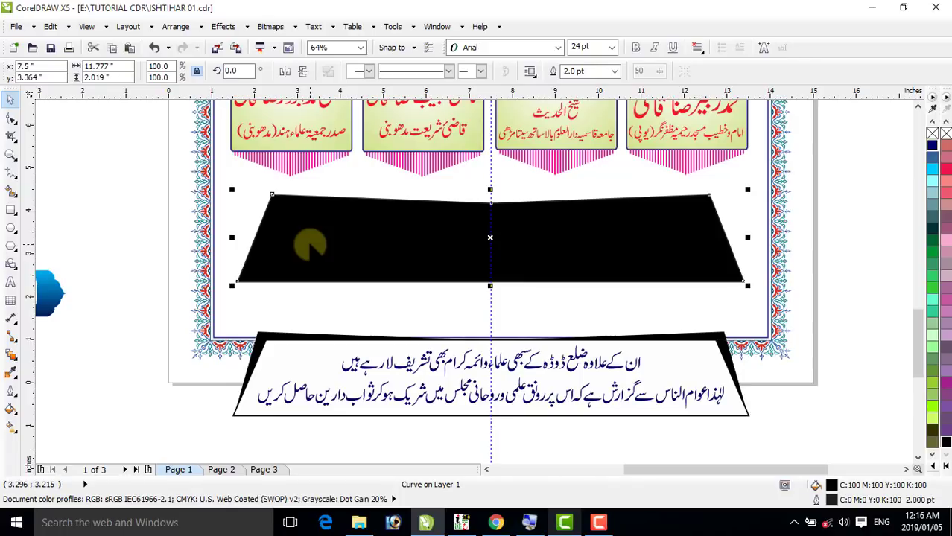
pyautogui.hotkey('shift', 'pagedown')
pyautogui.click(712, 245)
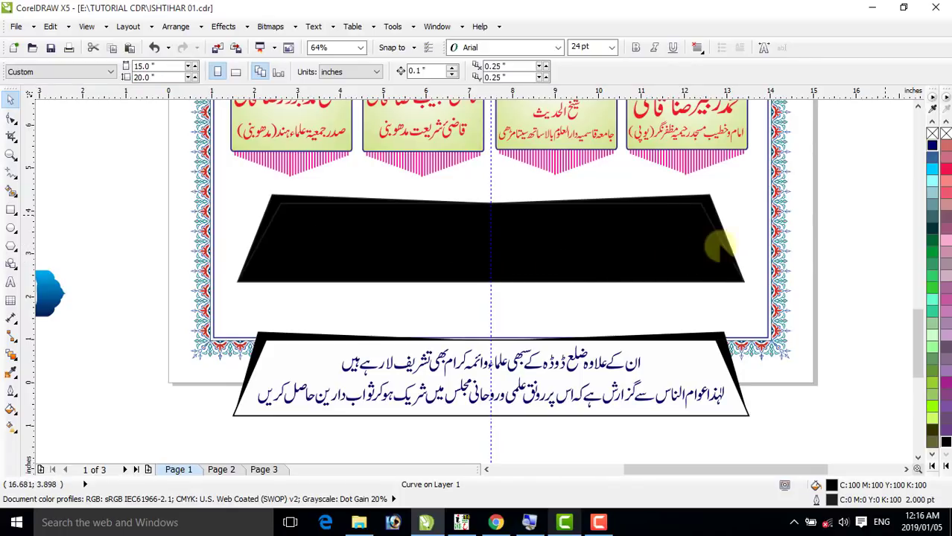
pyautogui.moveTo(663, 239); pyautogui.dragTo(670, 294)
pyautogui.hotkey('ctrl', 'z')
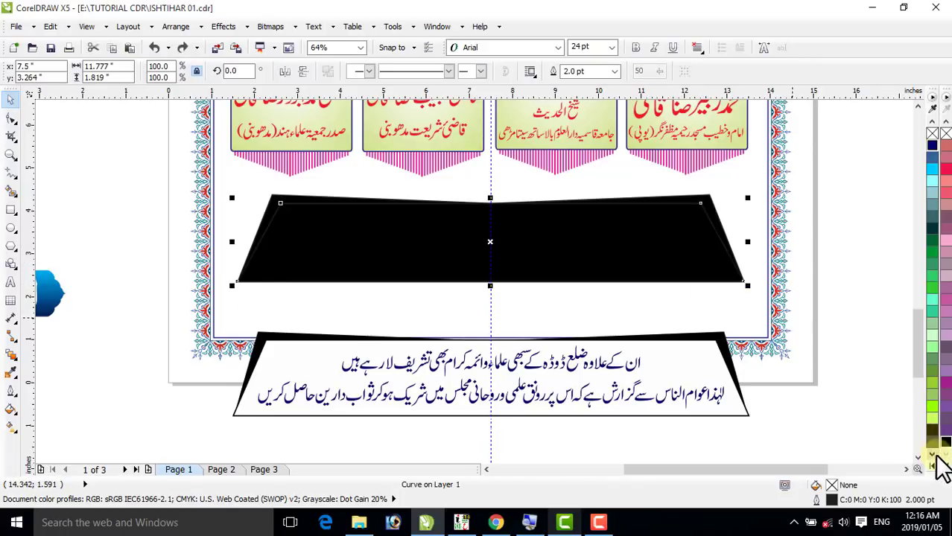
pyautogui.click(945, 466)
pyautogui.click(890, 250)
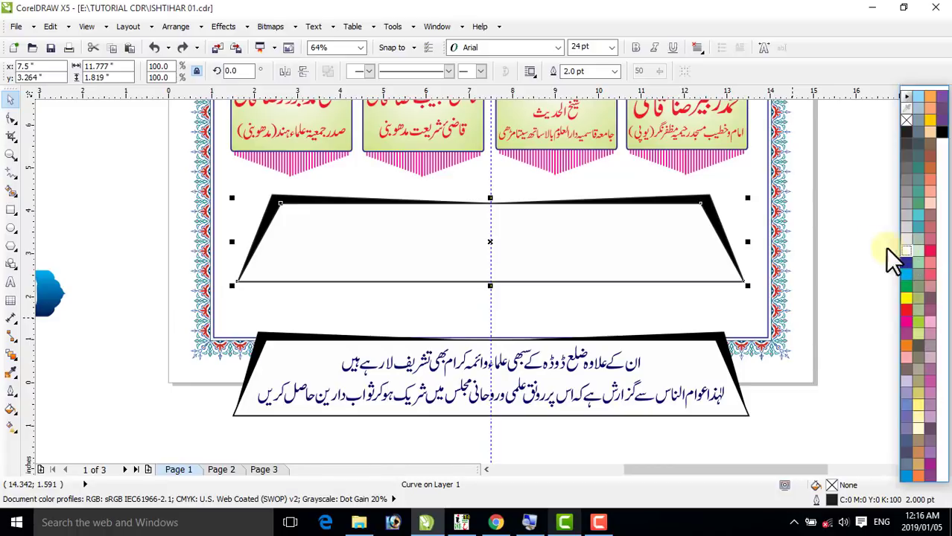
pyautogui.click(838, 227)
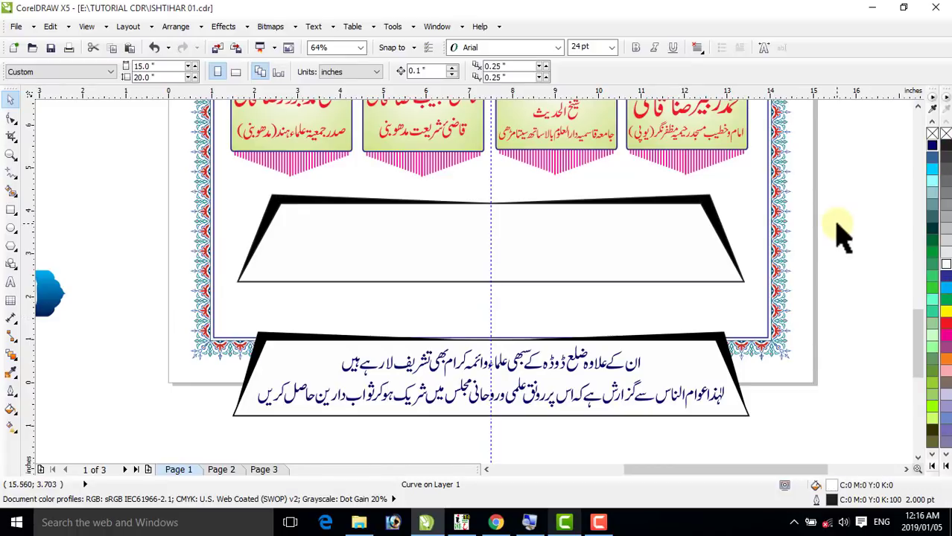
# Ungroup the copied trapezoid text panel over the lower border so its text is separate from its frame
pyautogui.click(592, 372)
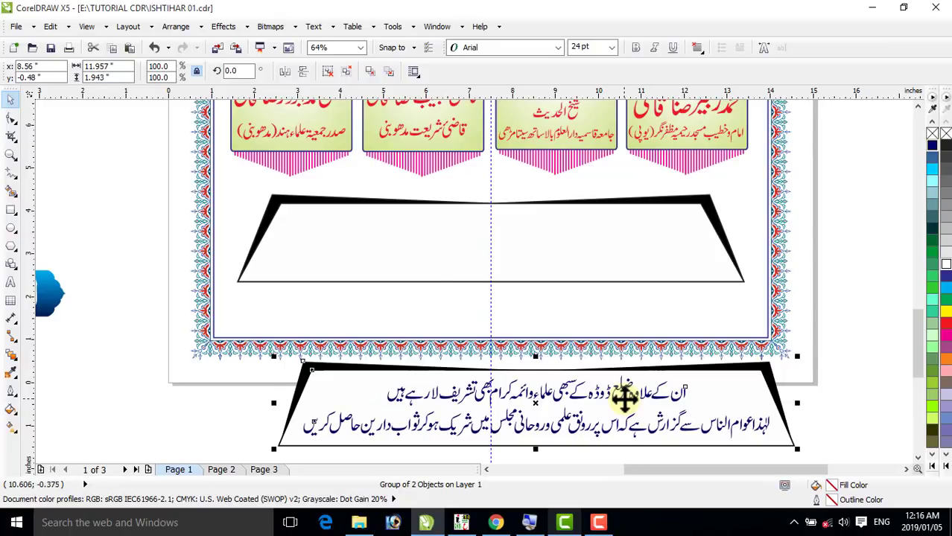
pyautogui.click(330, 71)
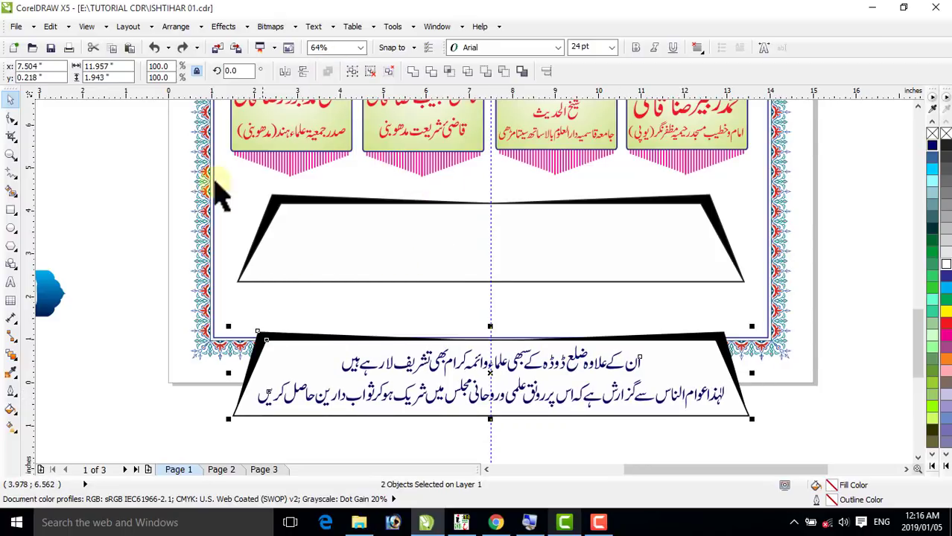
pyautogui.click(707, 436)
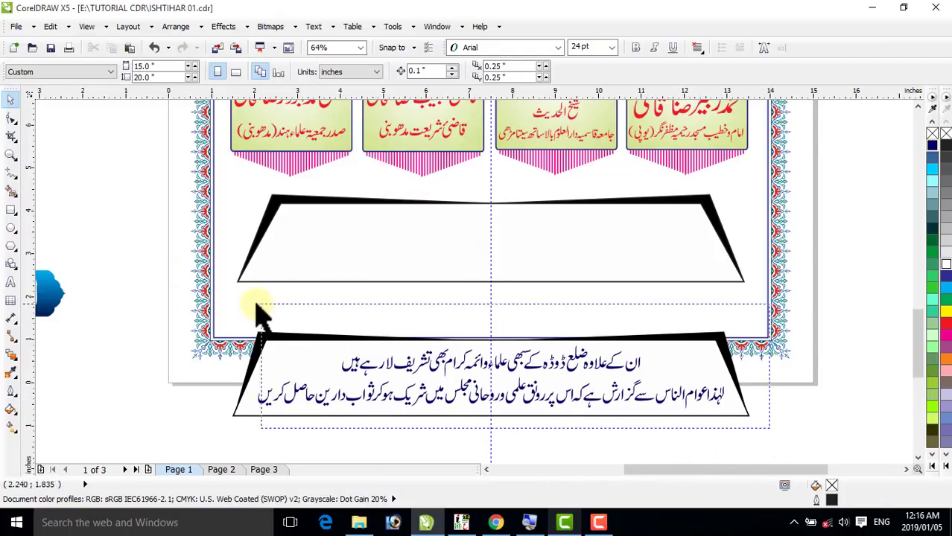
# Move the two-line Urdu text from the copied panel into the new white trapezoid and centre it horizontally on the trapezoid
pyautogui.click(297, 361)
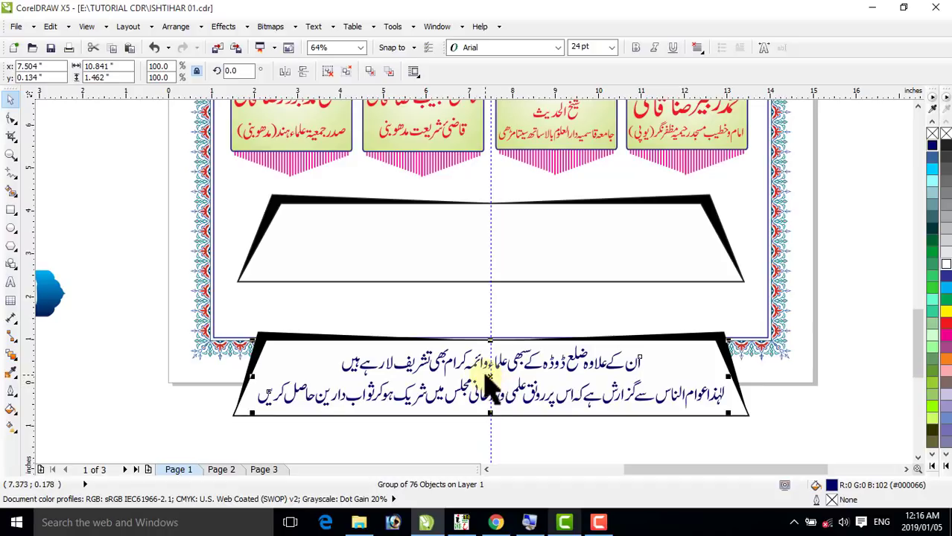
pyautogui.moveTo(491, 378); pyautogui.dragTo(491, 250)
pyautogui.hotkey('ctrl', 'z')
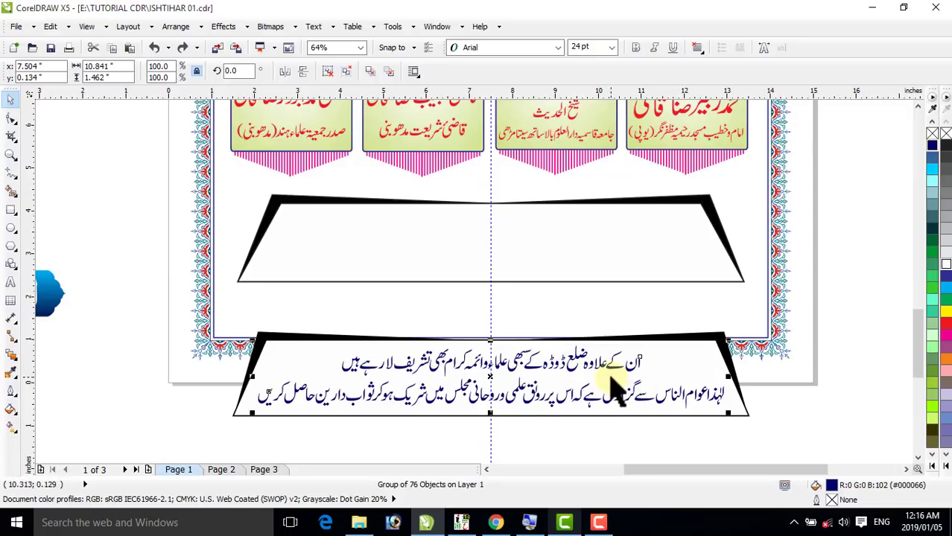
pyautogui.moveTo(491, 380); pyautogui.dragTo(495, 250)
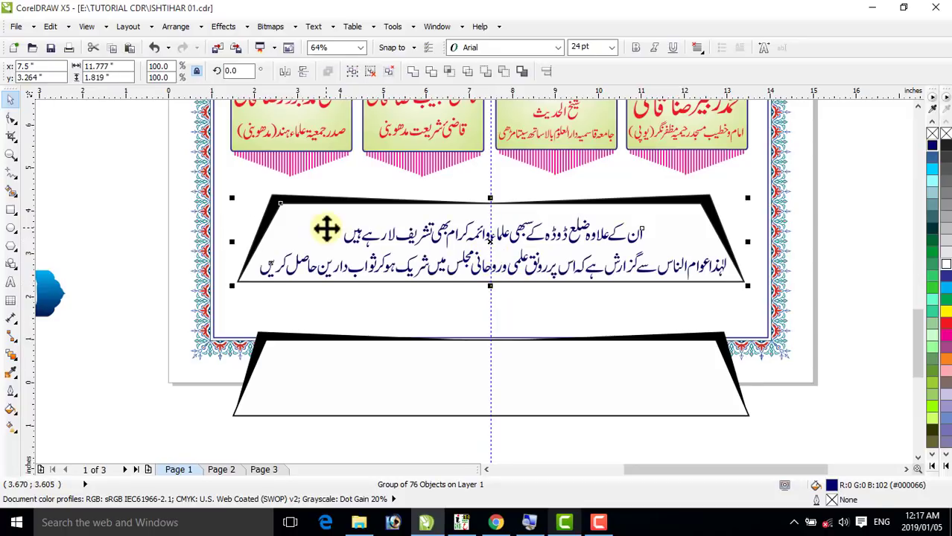
pyautogui.keyDown('shift'); pyautogui.click(327, 228); pyautogui.keyUp('shift')
pyautogui.press('c')
pyautogui.click(834, 243)
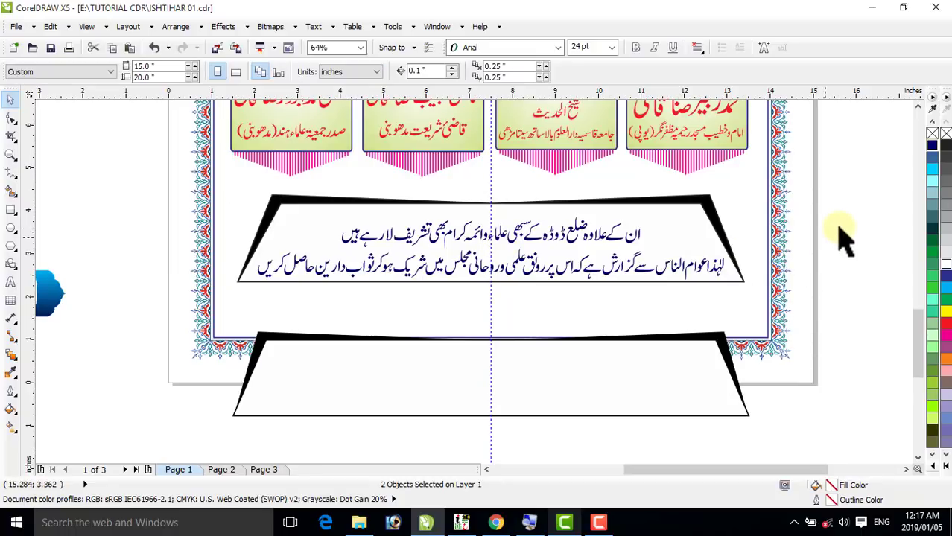
pyautogui.doubleClick(531, 239)
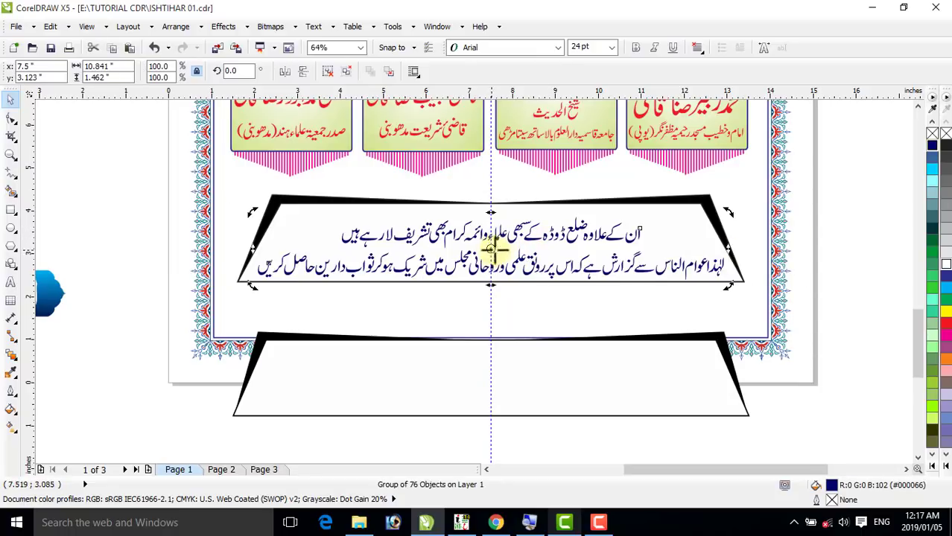
pyautogui.click(501, 251)
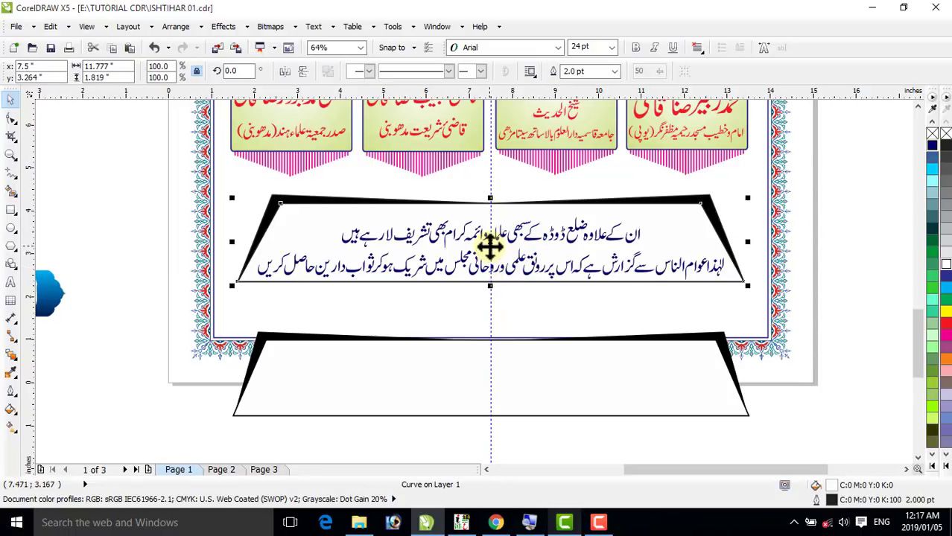
pyautogui.press('F10')
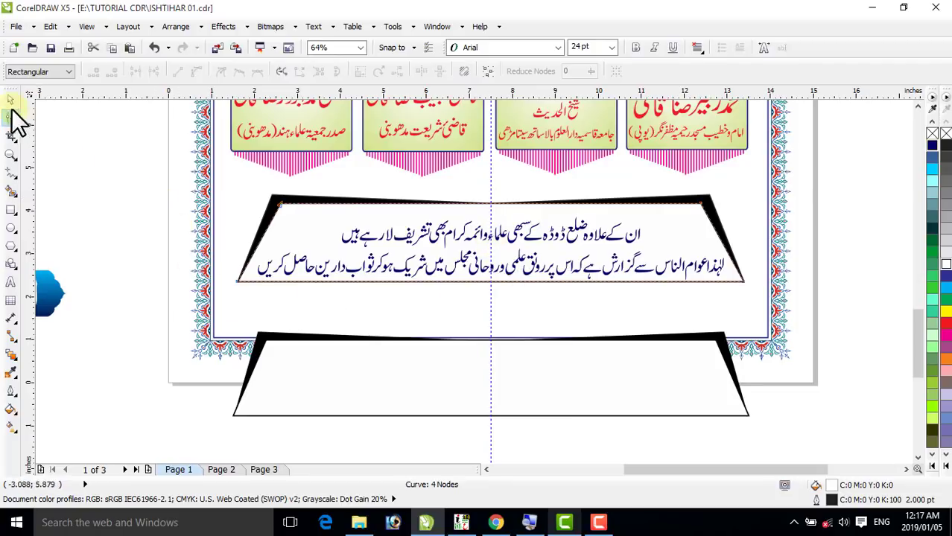
pyautogui.click(7, 99)
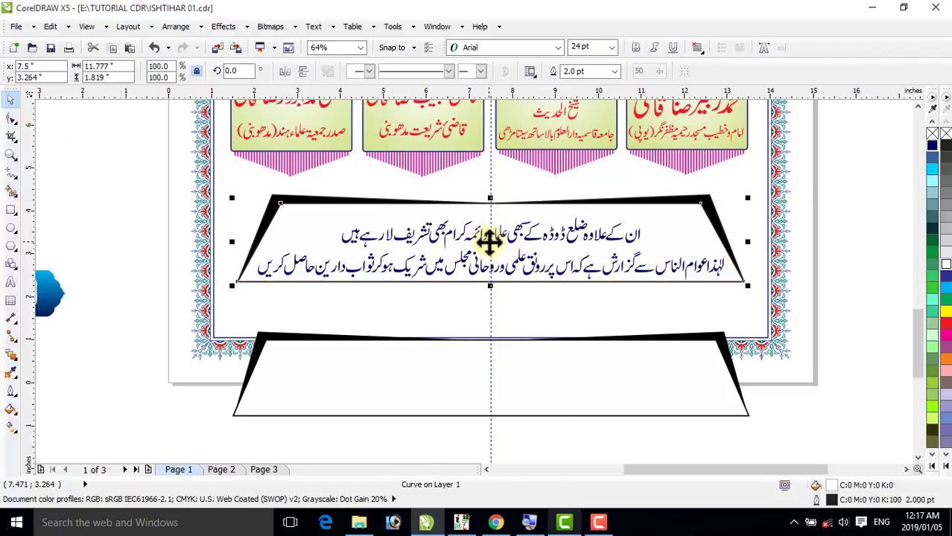
pyautogui.moveTo(489, 240); pyautogui.dragTo(490, 238)
pyautogui.hotkey('ctrl', 'z')
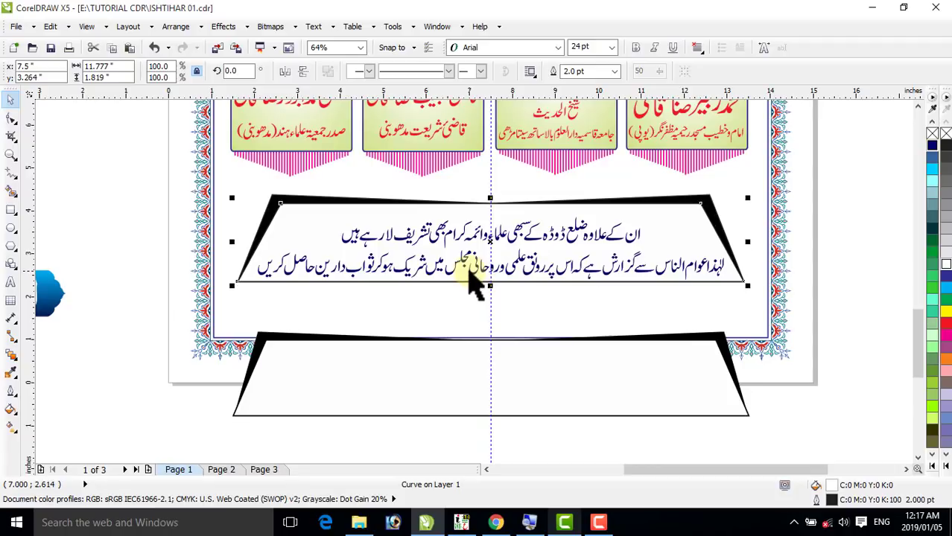
pyautogui.click(103, 179)
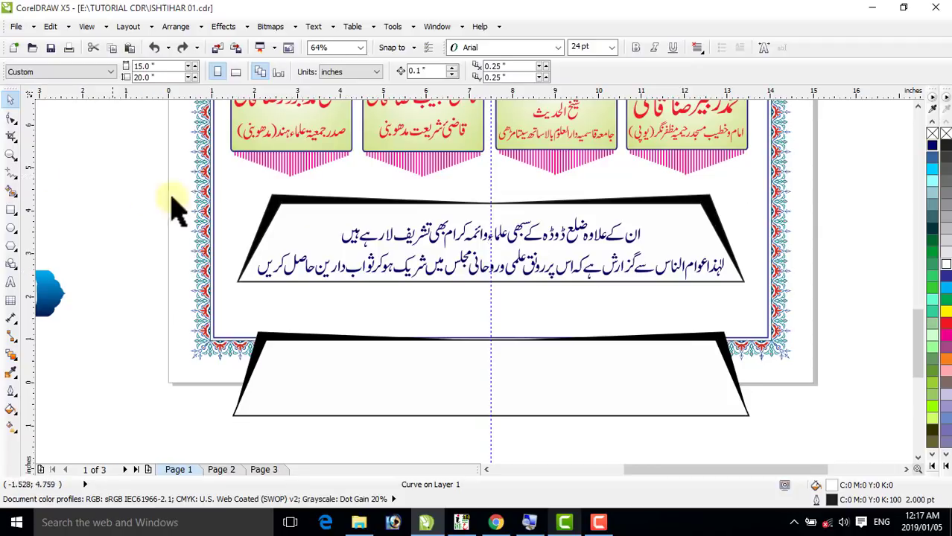
# Group the black and white trapezoids behind the two-line Urdu text and move them about 0.1 inch down
pyautogui.click(275, 197)
pyautogui.keyDown('shift'); pyautogui.click(292, 219); pyautogui.keyUp('shift')
pyautogui.hotkey('ctrl', 'g')
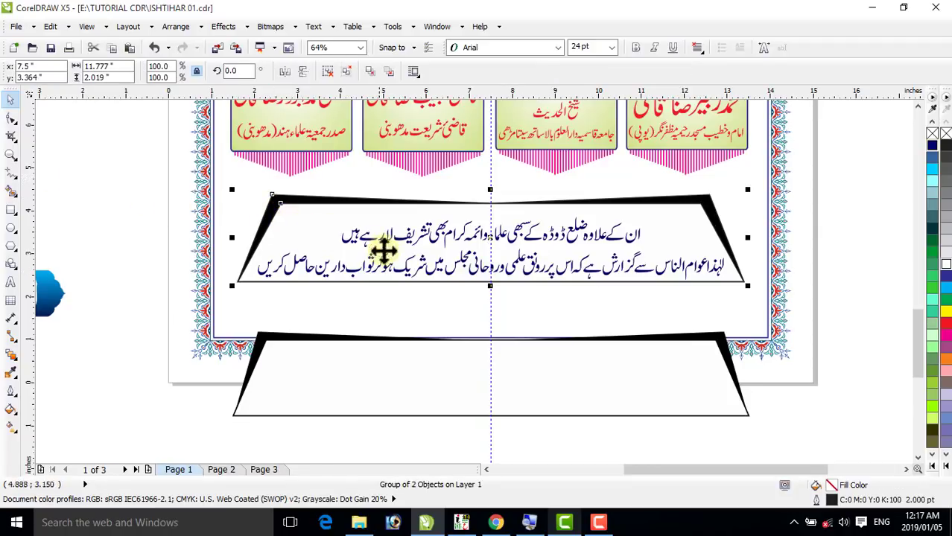
pyautogui.moveTo(491, 237); pyautogui.dragTo(490, 241)
# Group the two-line Urdu text with its trapezoid frame and move the whole panel about 0.1 inch up
pyautogui.moveTo(142, 169); pyautogui.dragTo(748, 315)
pyautogui.hotkey('ctrl', 'g')
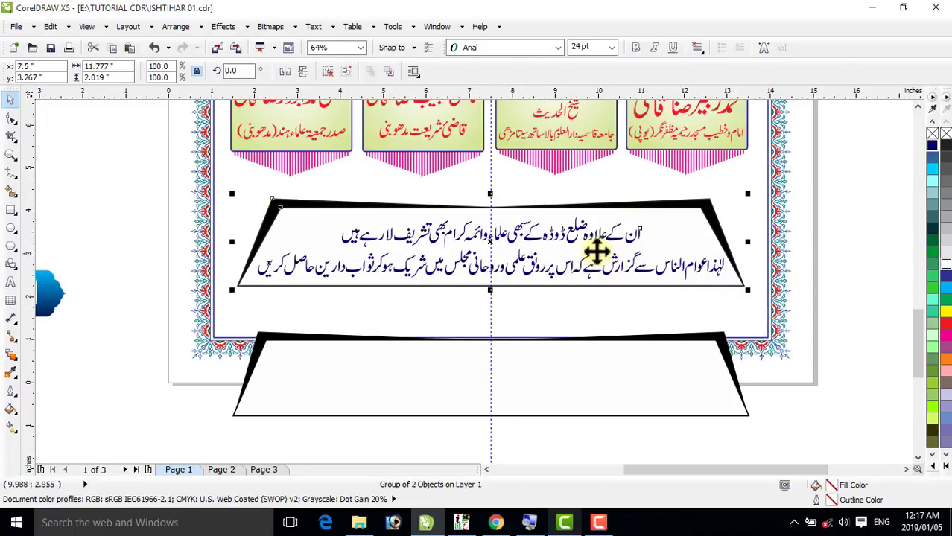
pyautogui.moveTo(597, 237); pyautogui.dragTo(596, 232)
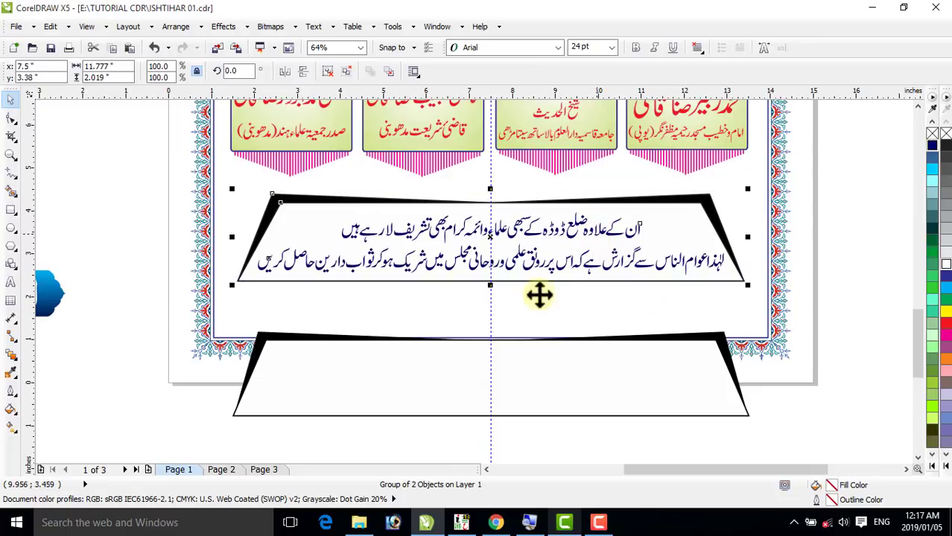
# Delete the leftover empty trapezoid frame over the lower border and move the blue footer banner onto the page beneath the text panel
pyautogui.click(557, 383)
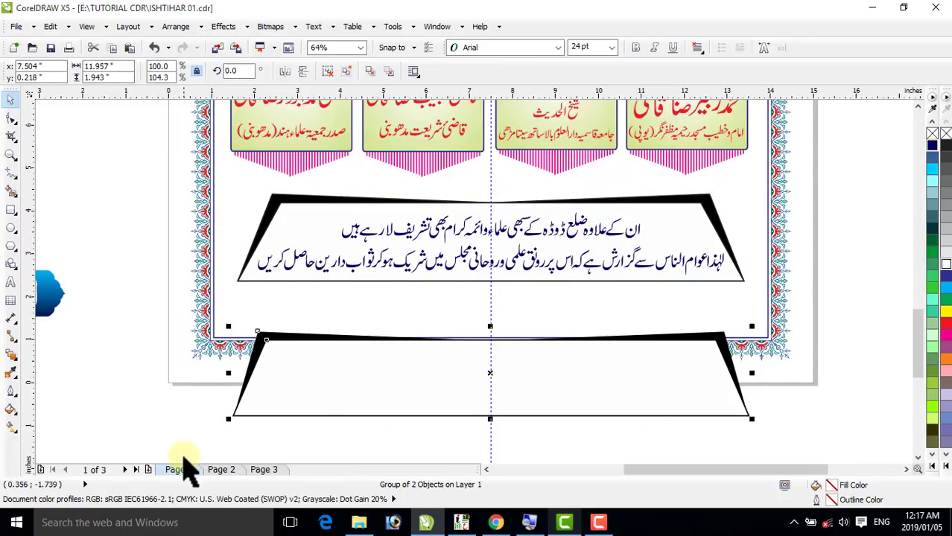
pyautogui.press('Delete')
pyautogui.moveTo(38, 293); pyautogui.dragTo(713, 311)
pyautogui.click(585, 418)
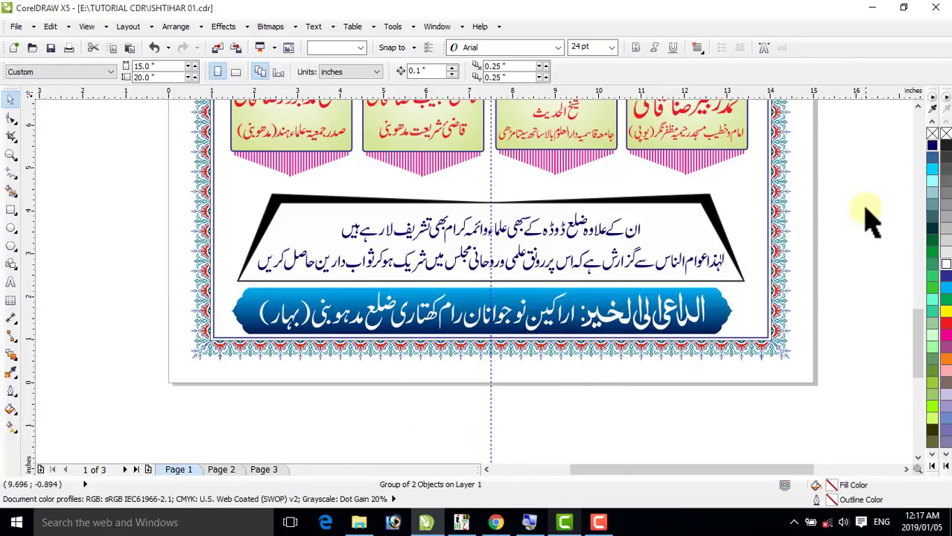
# Raise the trapezoid text panel about 0.25 inch and the blue footer banner about 0.1 inch to even out the spacing
pyautogui.moveTo(852, 170); pyautogui.dragTo(190, 307)
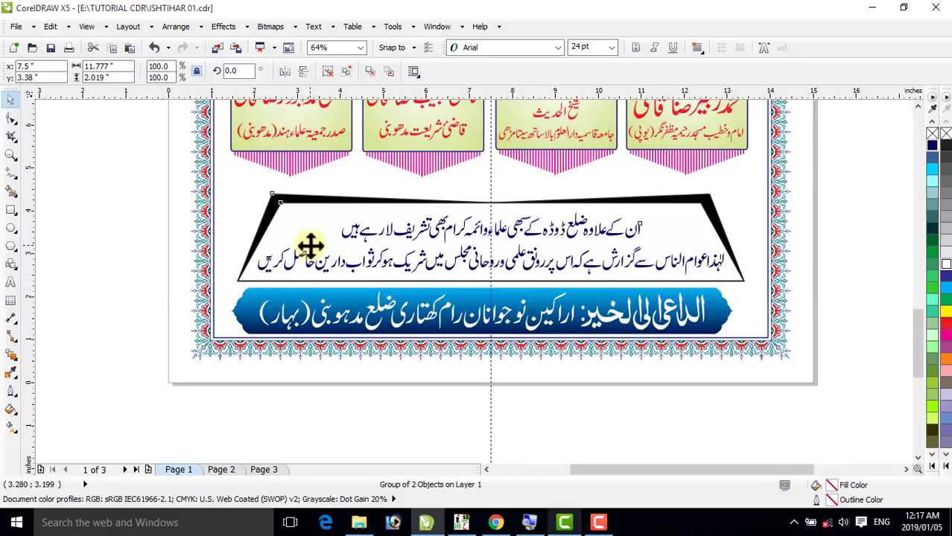
pyautogui.moveTo(311, 235); pyautogui.dragTo(311, 224)
pyautogui.moveTo(105, 250); pyautogui.dragTo(763, 383)
pyautogui.moveTo(654, 322); pyautogui.dragTo(654, 318)
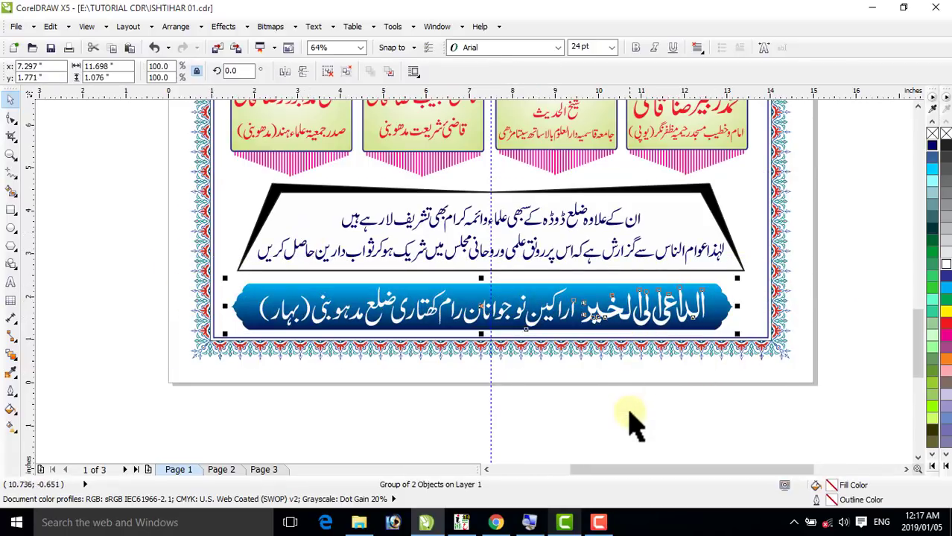
pyautogui.click(628, 416)
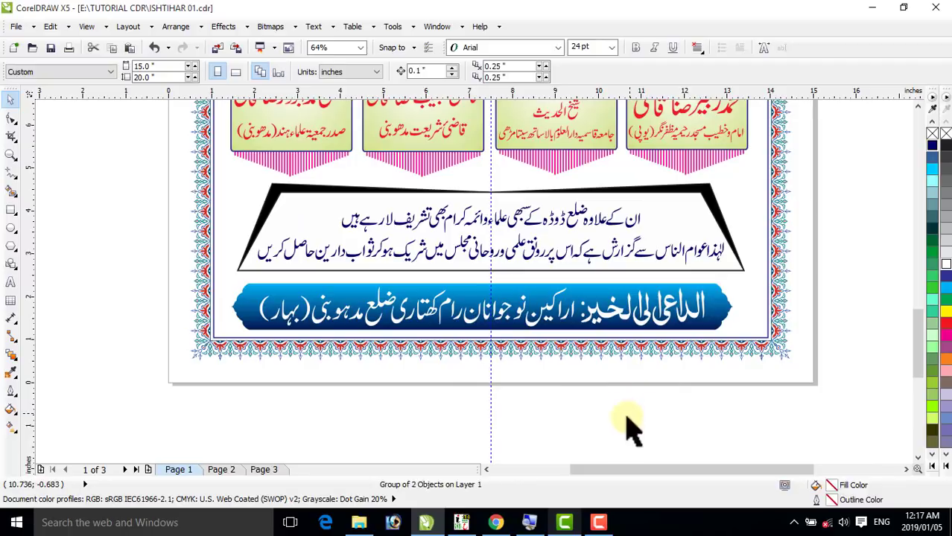
# Delete the vertical guideline at the page centre and the horizontal guideline at mid-height
pyautogui.click(490, 391)
pyautogui.press('Delete')
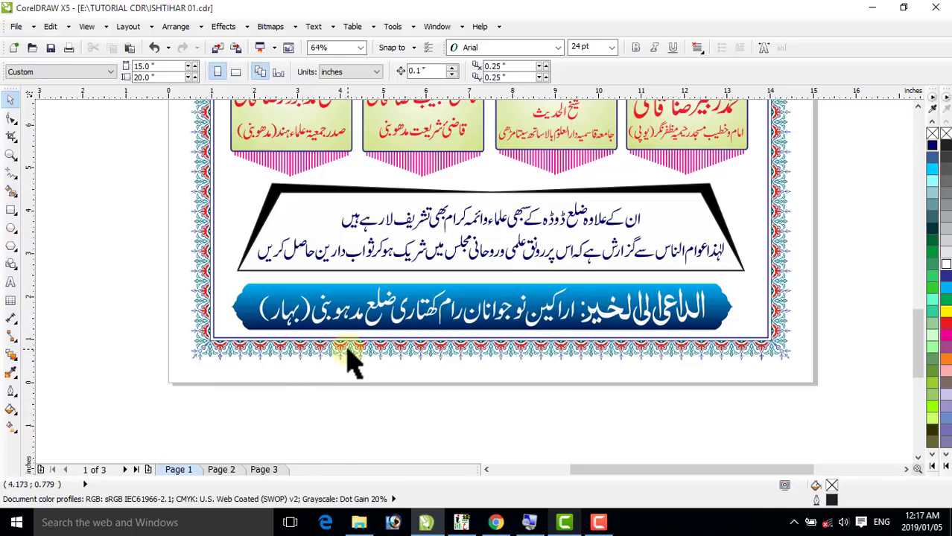
pyautogui.hotkey('shift', 'F4')
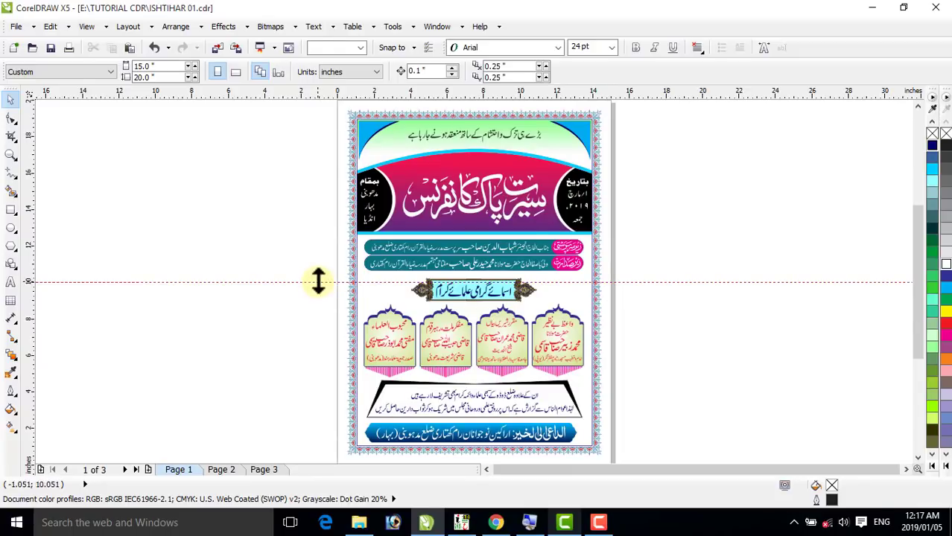
pyautogui.press('Delete')
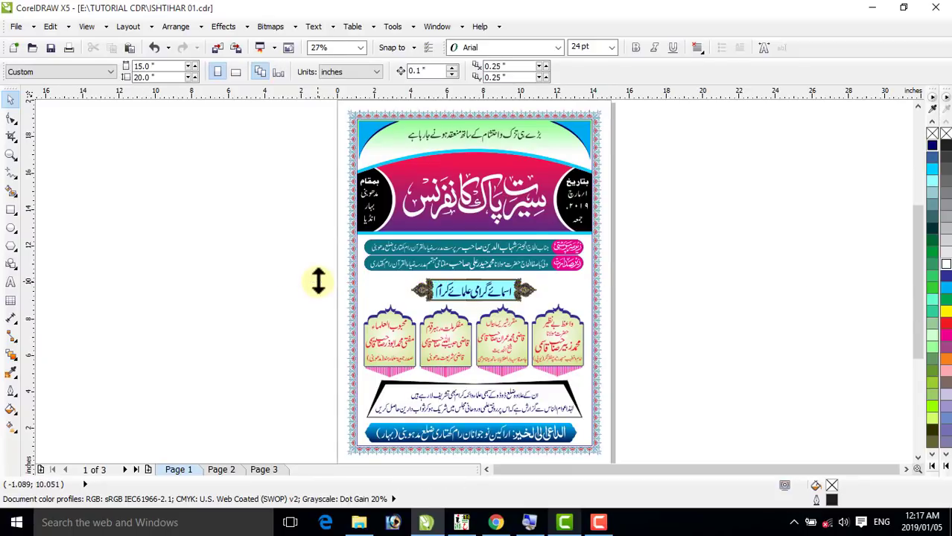
# Check the complete poster in full-screen preview
pyautogui.click(87, 26)
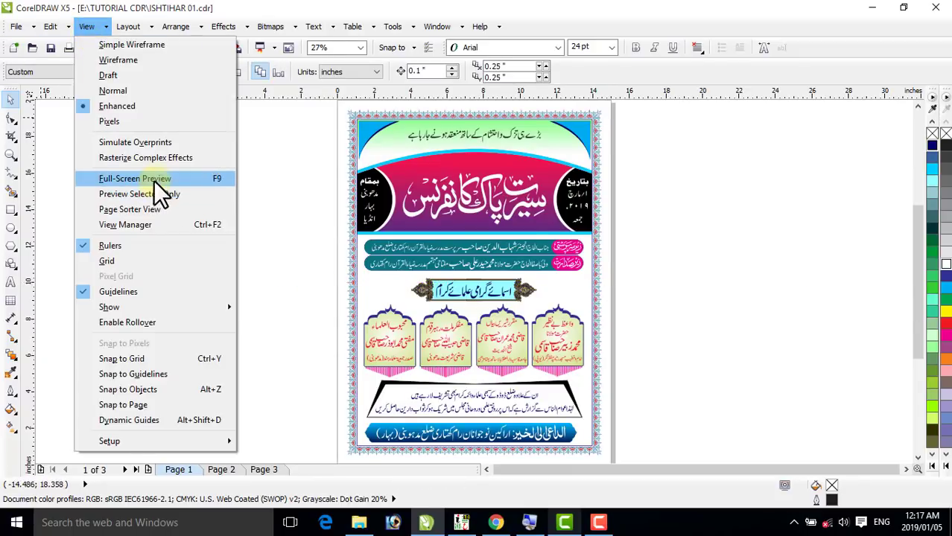
pyautogui.press('Escape')
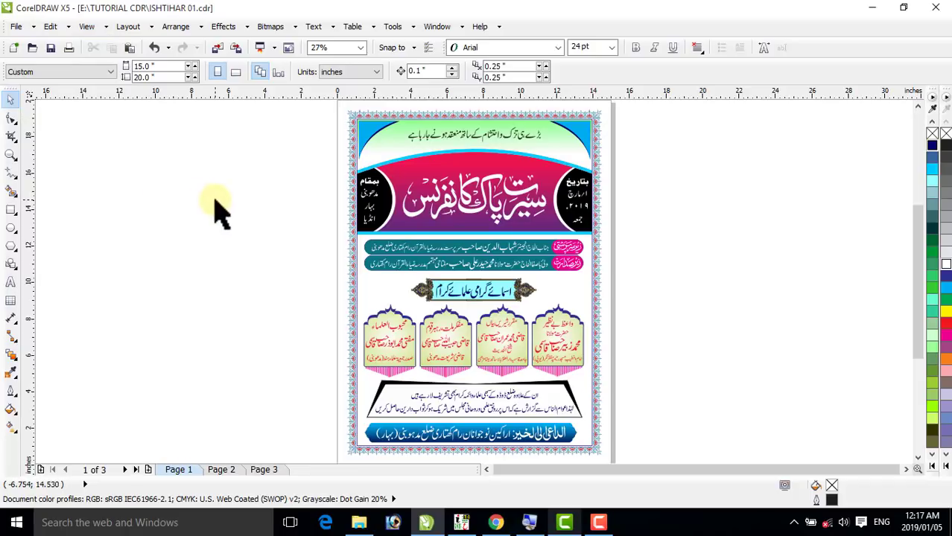
pyautogui.click(86, 26)
pyautogui.click(200, 175)
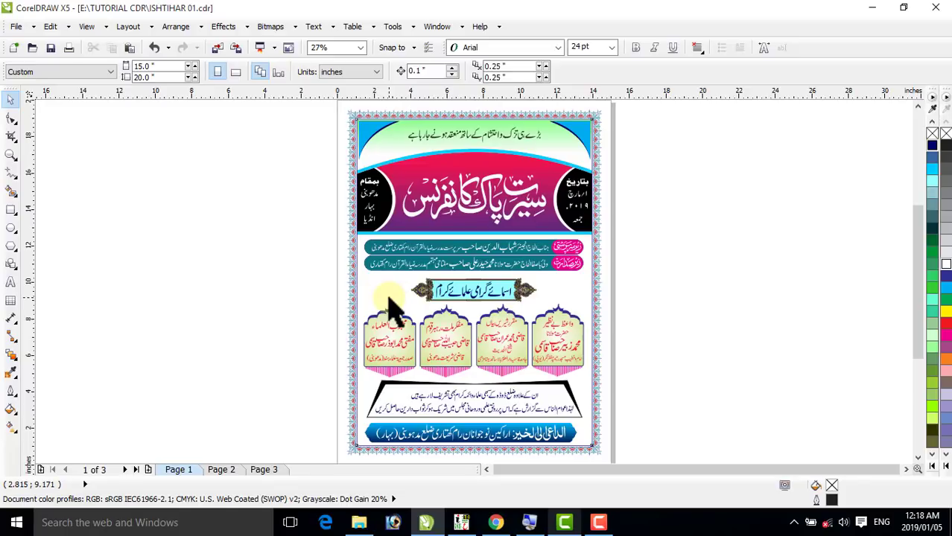
# Open the contents of the large PowerClip rectangle inside the ornamental border for editing
pyautogui.click(369, 294)
pyautogui.rightClick(367, 298)
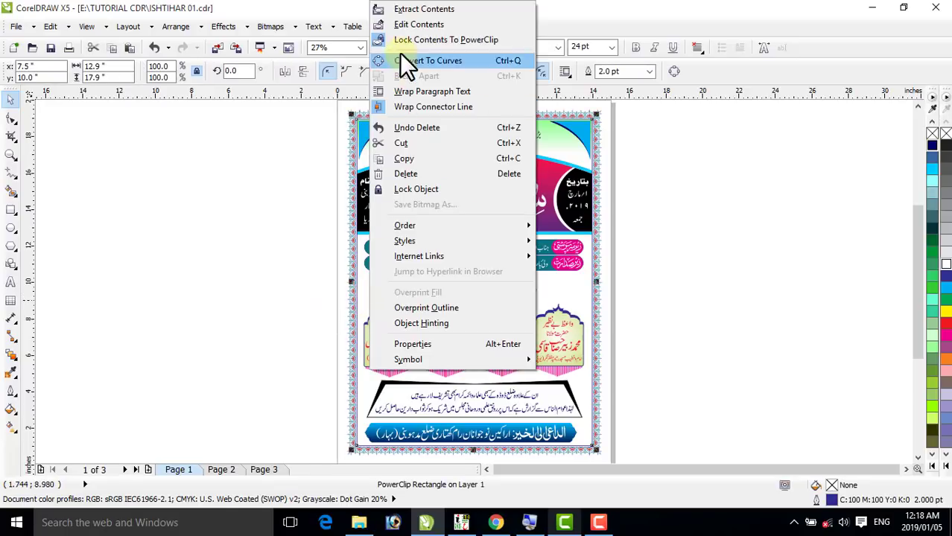
pyautogui.click(403, 27)
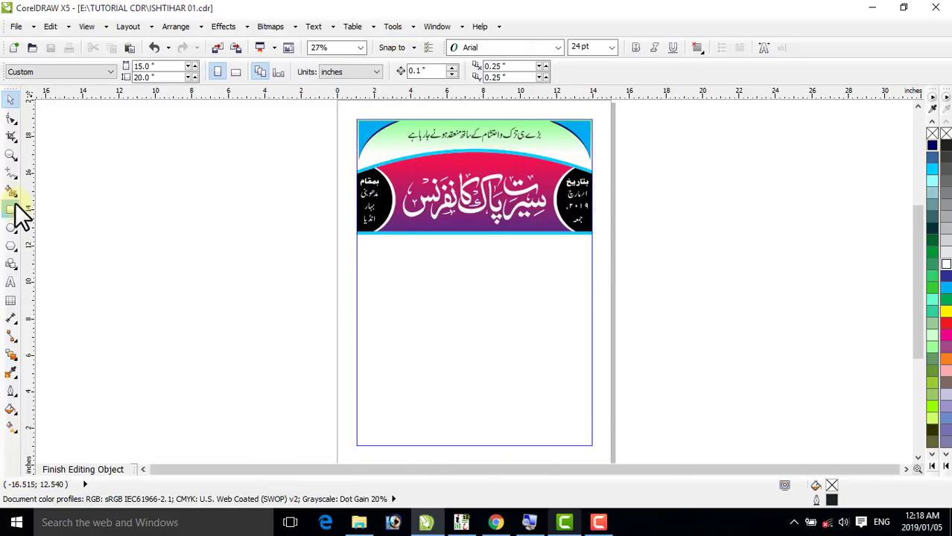
# Draw a rectangle about 16 by 11.8 inches over the empty area below the header and remove its outline
pyautogui.click(11, 209)
pyautogui.moveTo(328, 240); pyautogui.dragTo(619, 454)
pyautogui.click(11, 100)
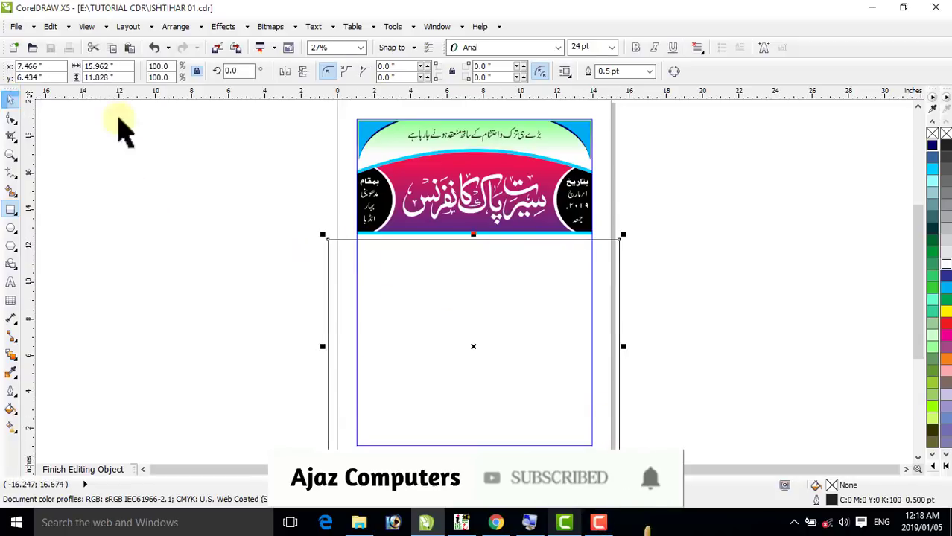
pyautogui.rightClick(932, 134)
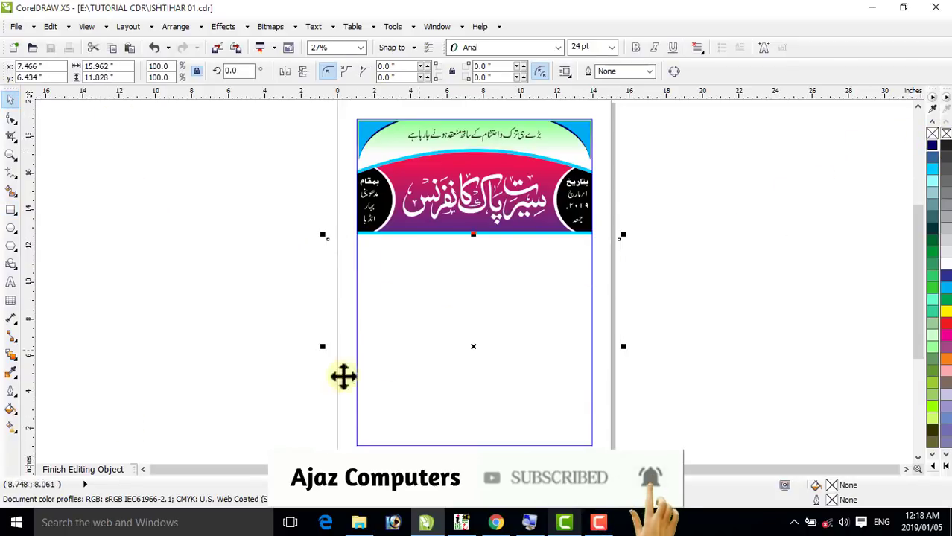
# Apply a mesh fill to the rectangle and add grid lines to make it 4 columns by 4 rows
pyautogui.click(9, 429)
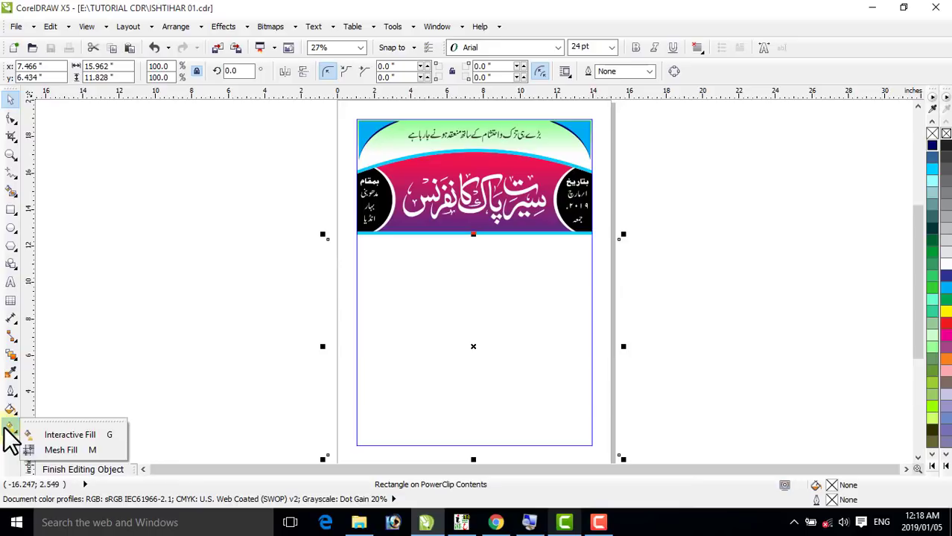
pyautogui.click(65, 450)
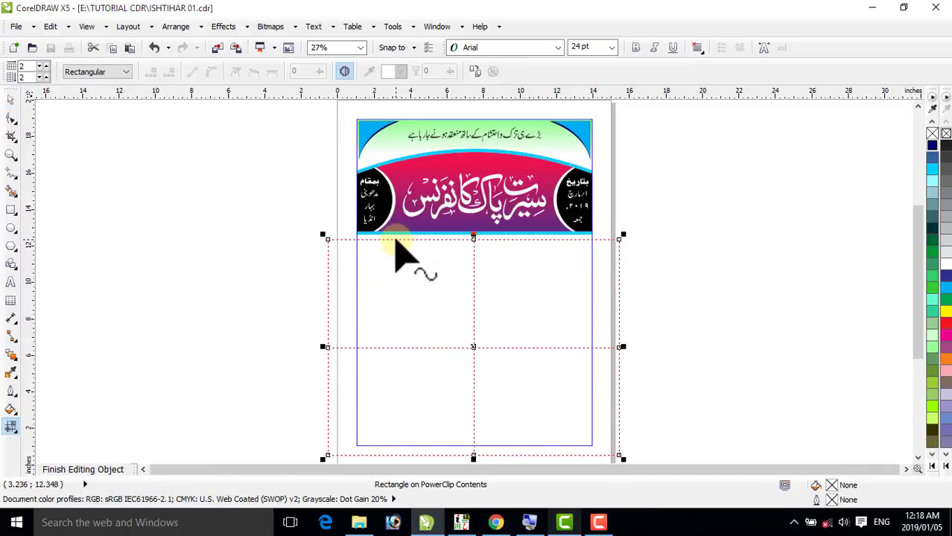
pyautogui.doubleClick(396, 240)
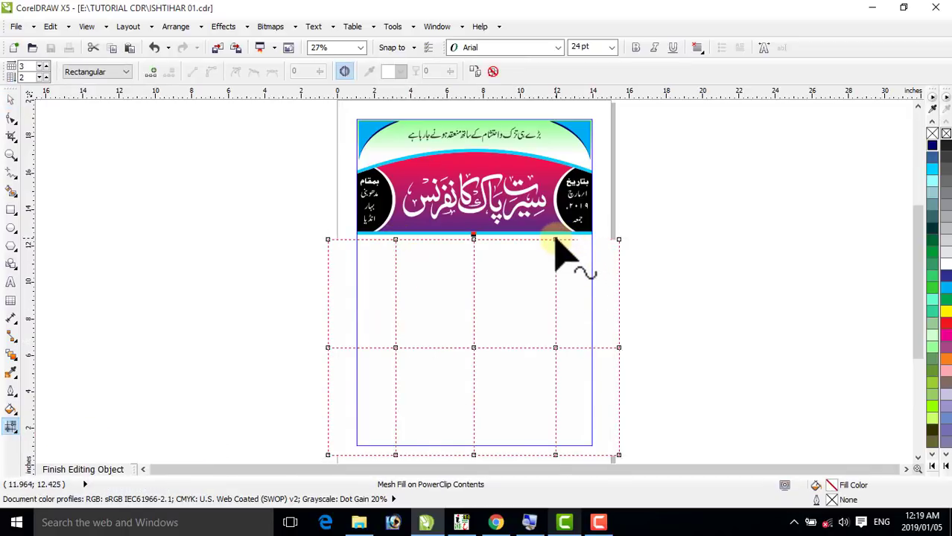
pyautogui.doubleClick(618, 281)
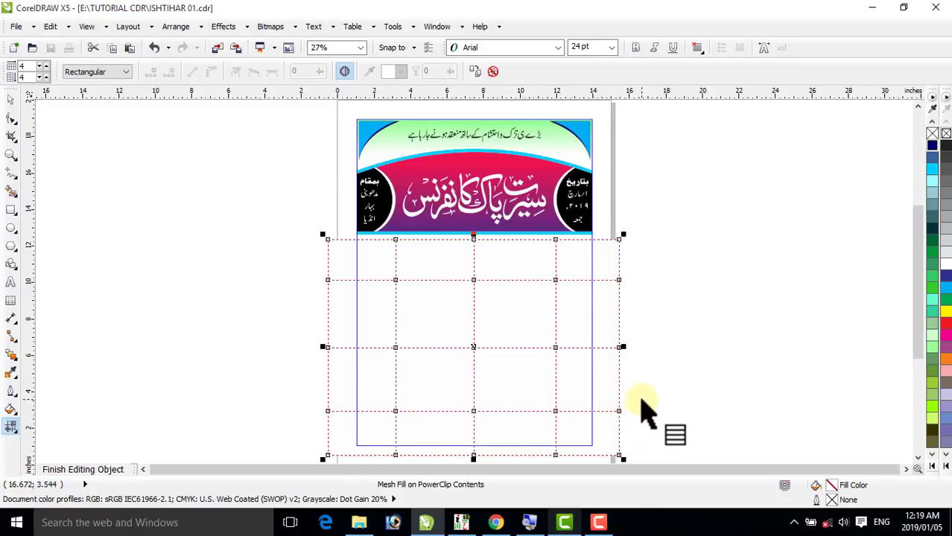
# Colour the mesh's lower-right interior node light green and its middle-left interior node light cyan
pyautogui.moveTo(526, 394); pyautogui.dragTo(577, 436)
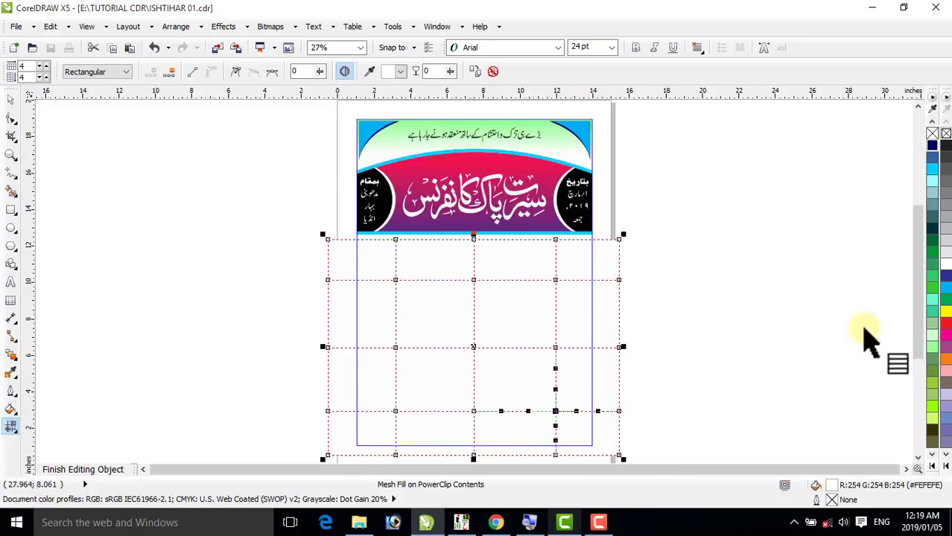
pyautogui.click(932, 346)
pyautogui.moveTo(357, 322); pyautogui.dragTo(465, 369)
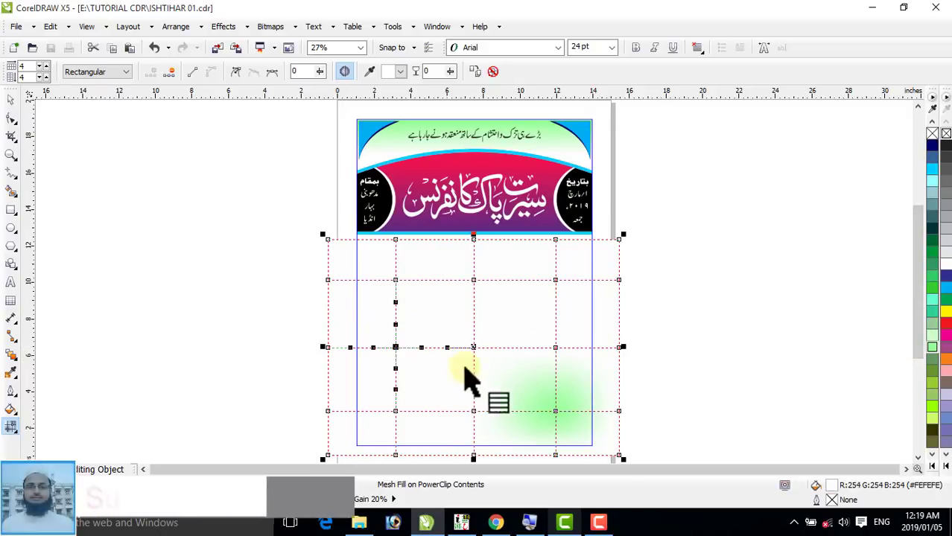
pyautogui.click(932, 181)
# Try lavender on the mesh's upper-right interior node, then colour it pale peach (C0 M20 Y20 K0)
pyautogui.moveTo(548, 238); pyautogui.dragTo(592, 307)
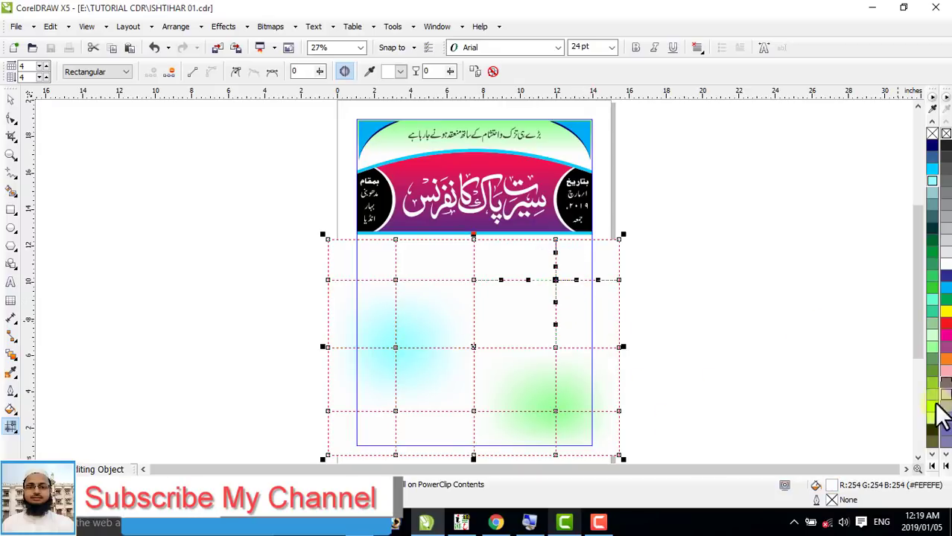
pyautogui.click(945, 395)
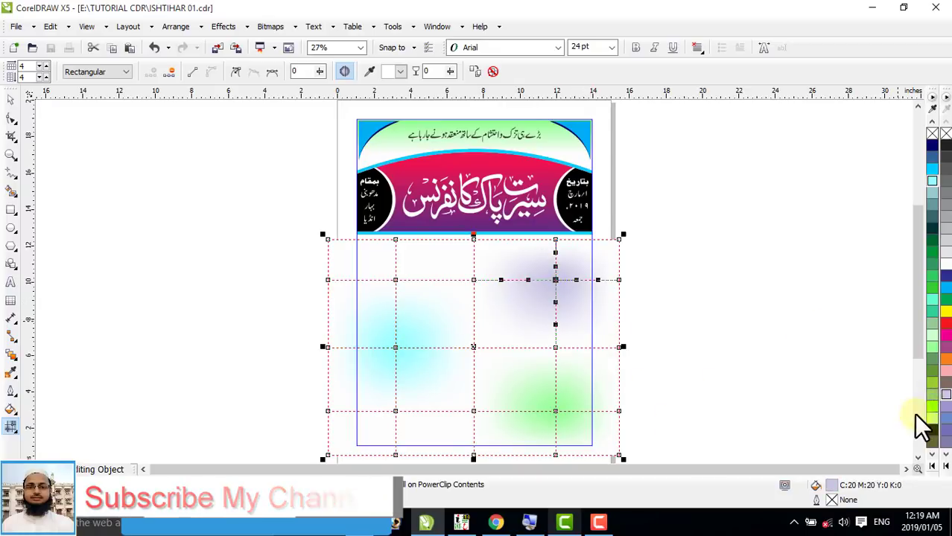
pyautogui.click(947, 466)
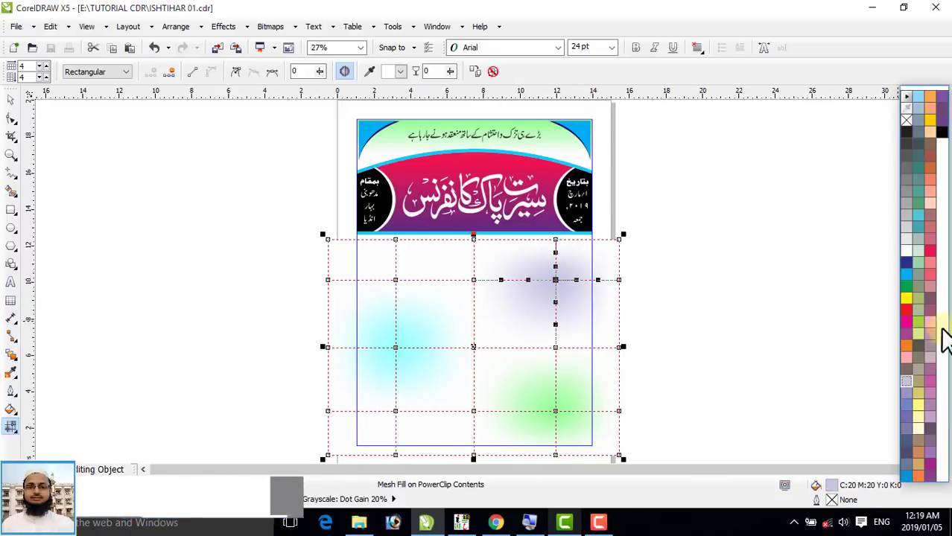
pyautogui.click(931, 202)
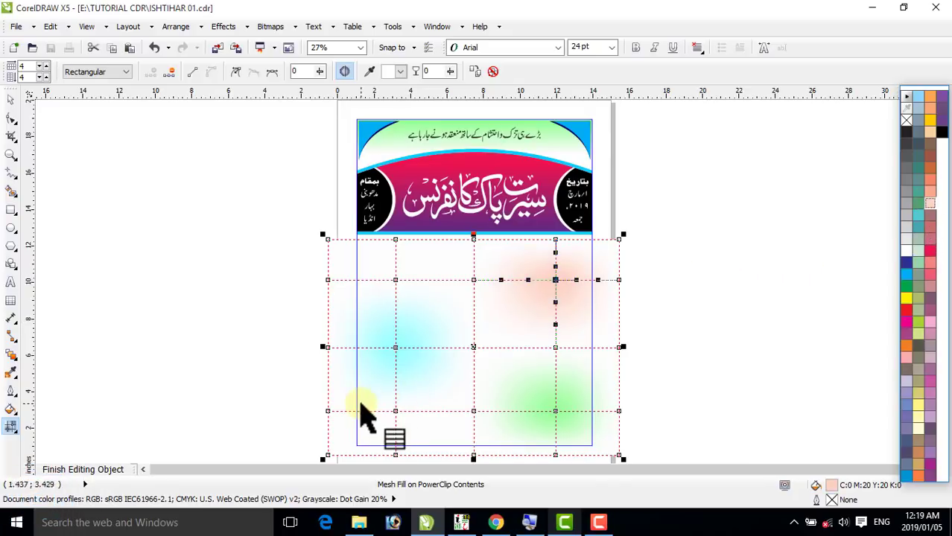
# Colour the mesh's upper-left and lower-left interior nodes pale yellow (C0 M0 Y40 K0)
pyautogui.moveTo(370, 257); pyautogui.dragTo(432, 289)
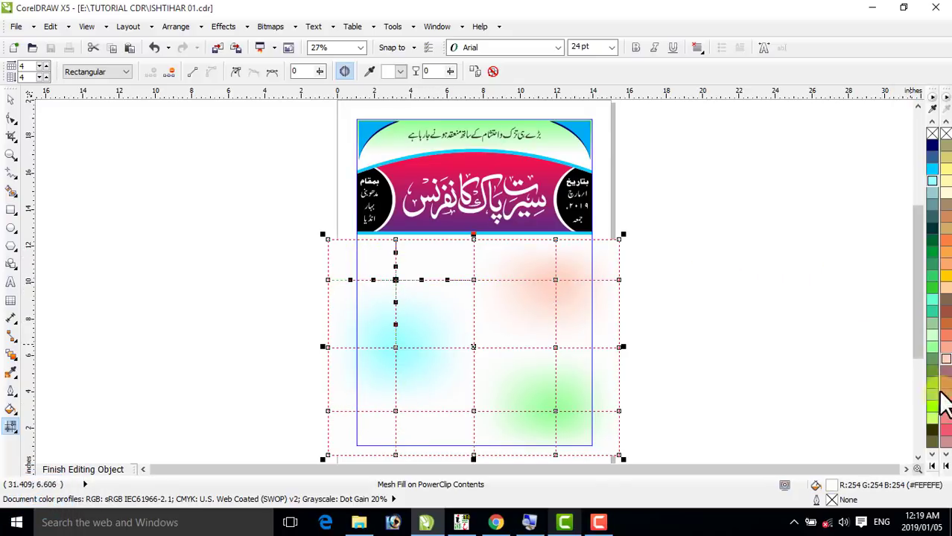
pyautogui.click(944, 184)
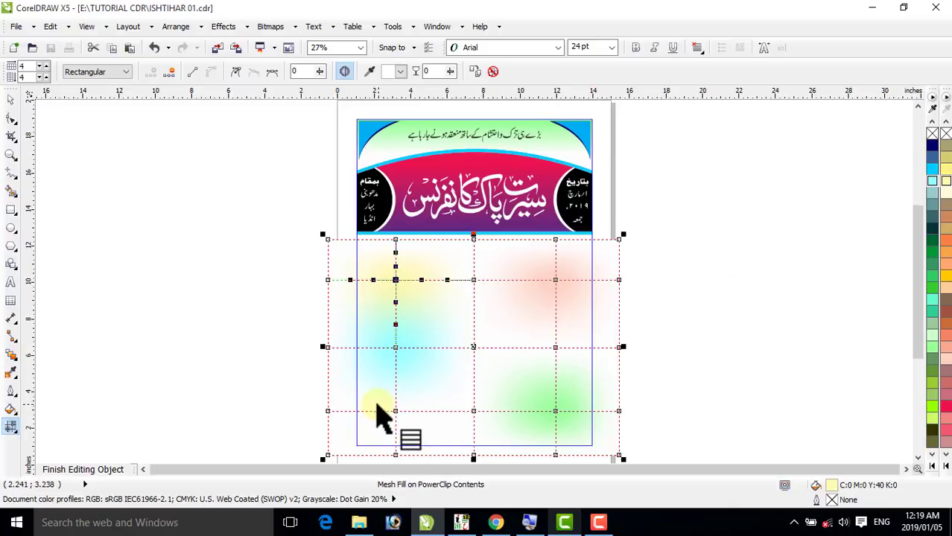
pyautogui.moveTo(376, 405); pyautogui.dragTo(417, 432)
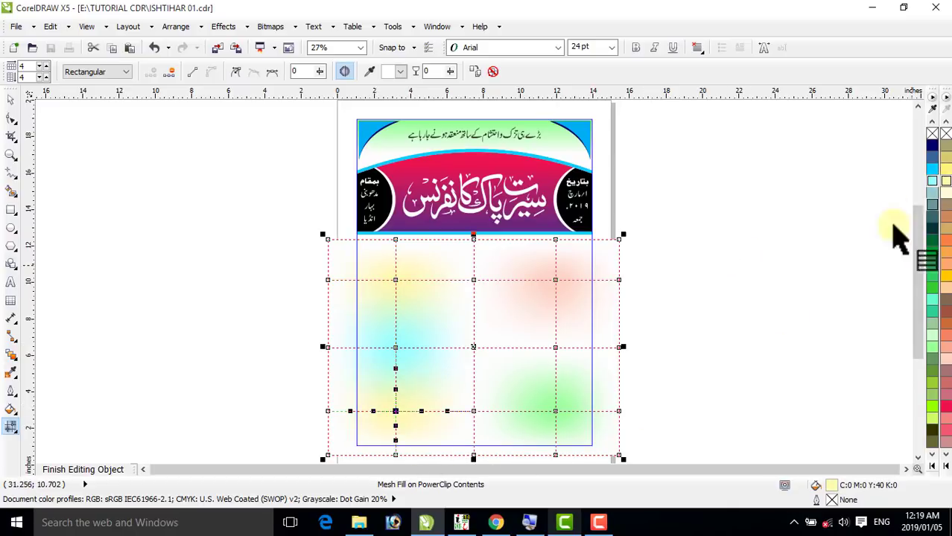
# Colour the mesh's centre node yellow (C0 M0 Y60 K0) and finish editing the PowerClip contents
pyautogui.click(474, 348)
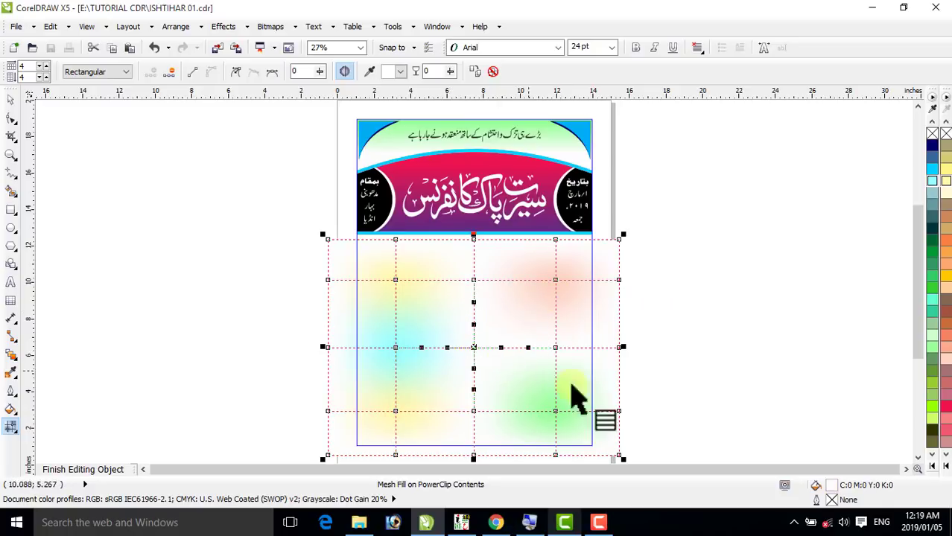
pyautogui.click(945, 466)
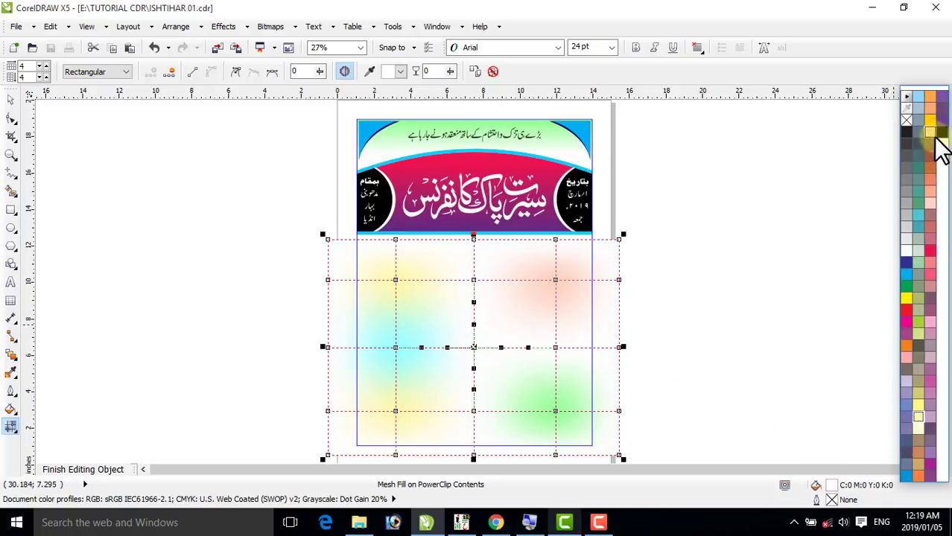
pyautogui.click(918, 406)
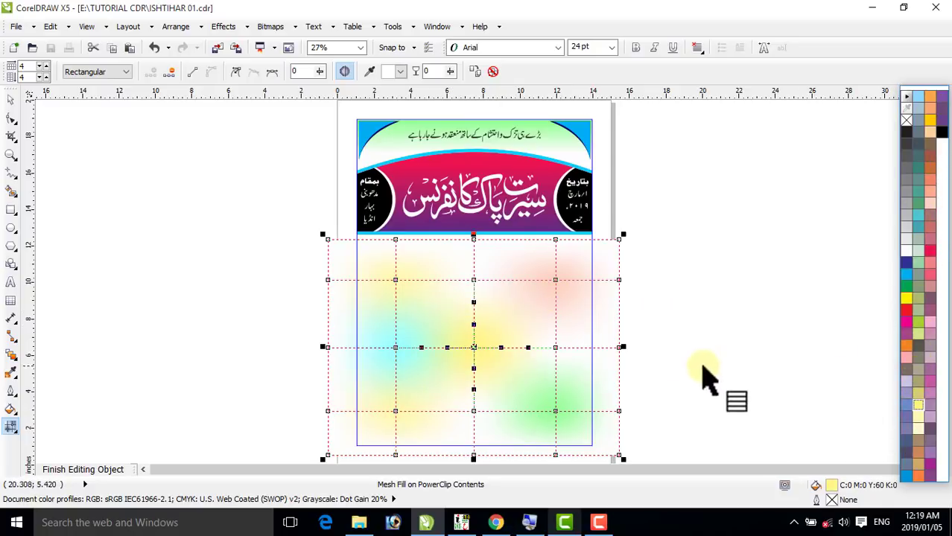
pyautogui.click(95, 469)
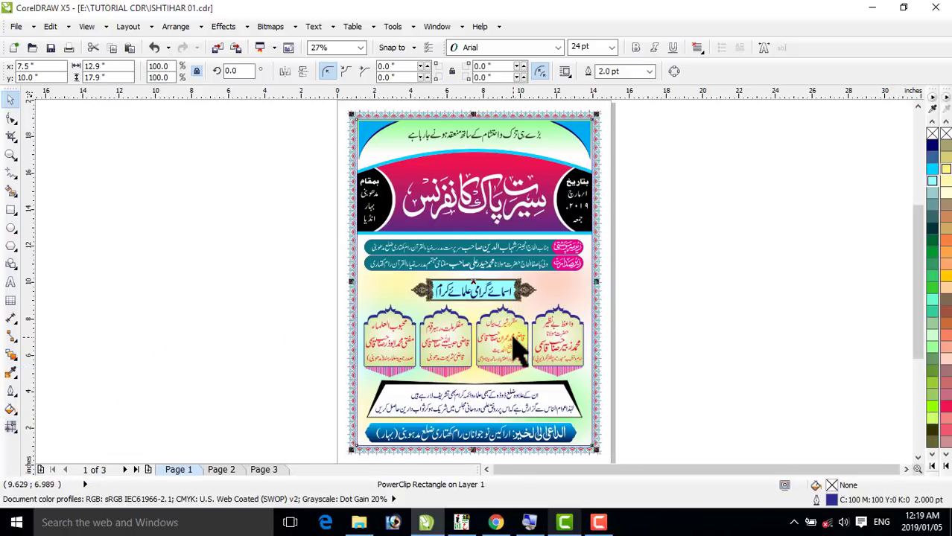
# Examine the finished sample poster on page 2, looking closely at its header and title and at the whole layout
pyautogui.click(221, 470)
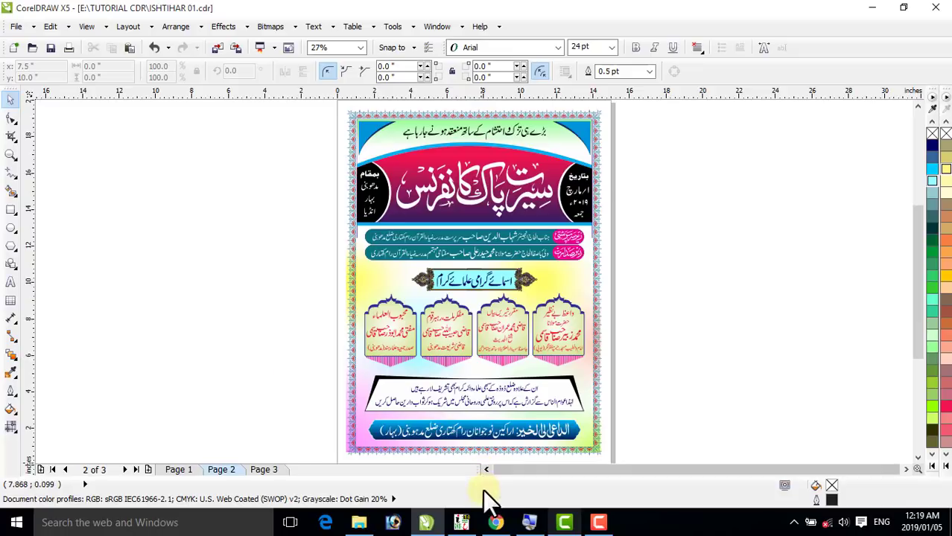
pyautogui.moveTo(493, 526)
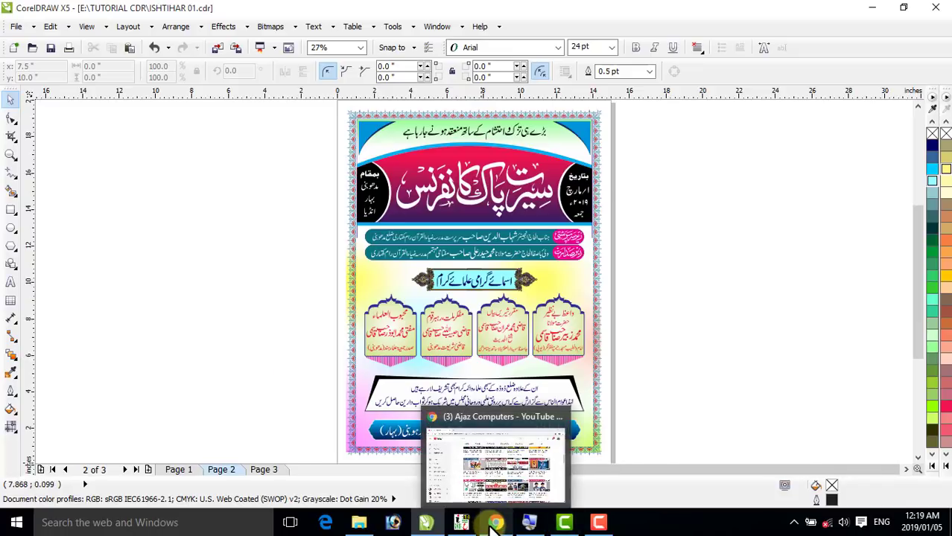
pyautogui.click(288, 322)
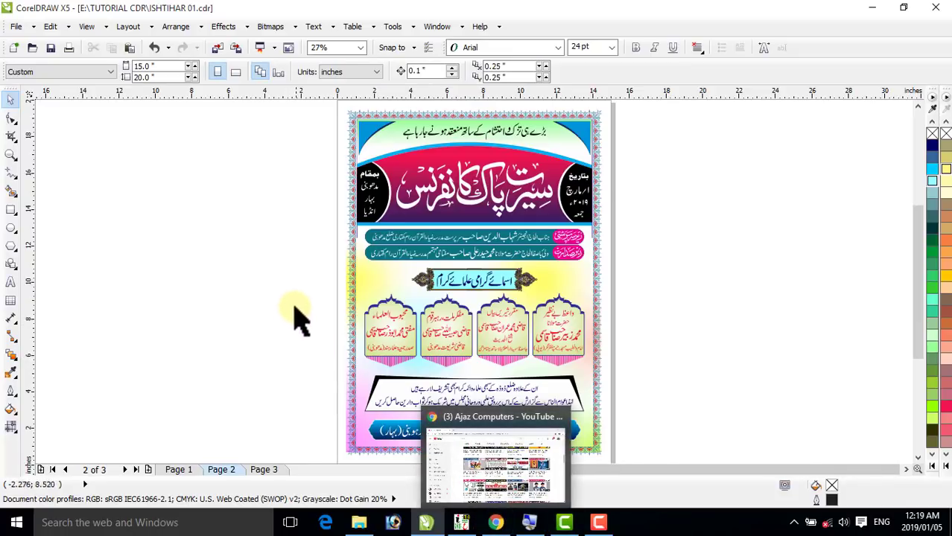
pyautogui.click(10, 154)
pyautogui.moveTo(338, 111); pyautogui.dragTo(605, 272)
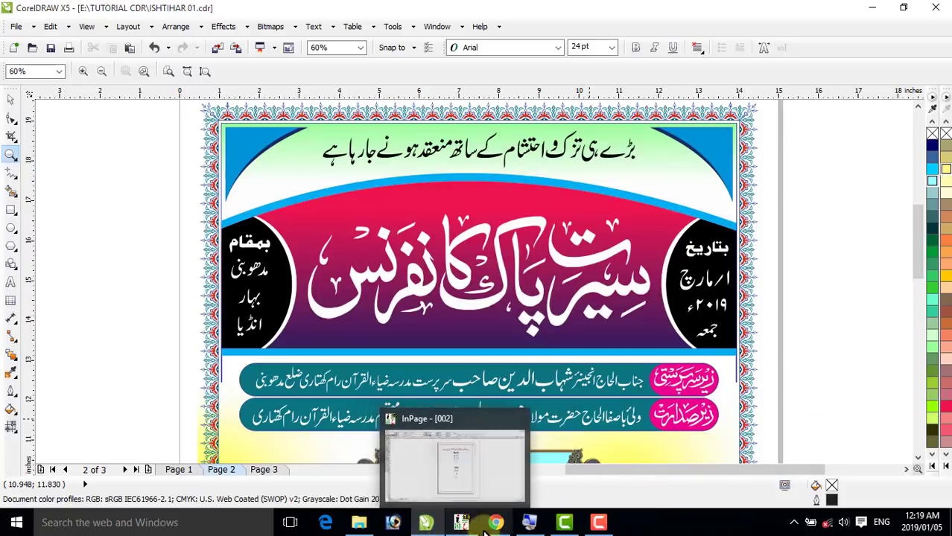
pyautogui.moveTo(497, 525)
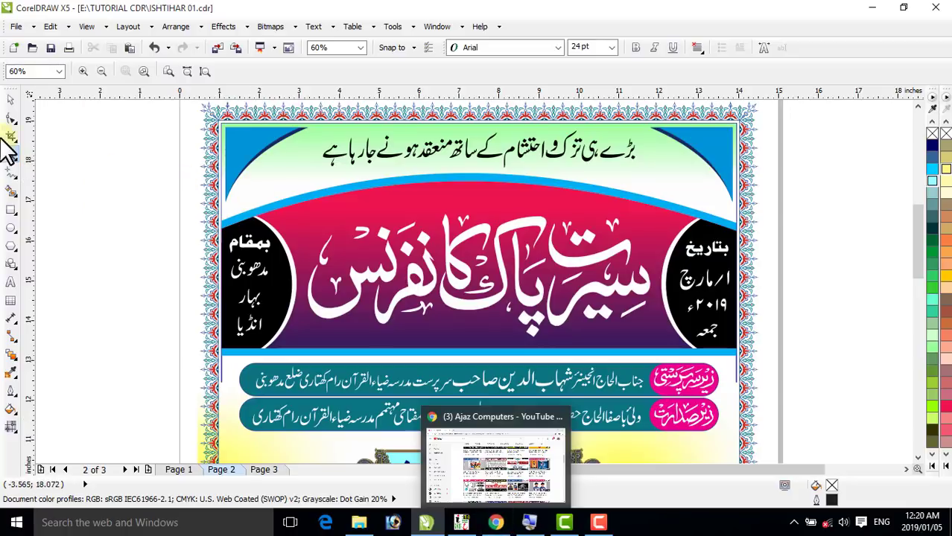
pyautogui.click(9, 101)
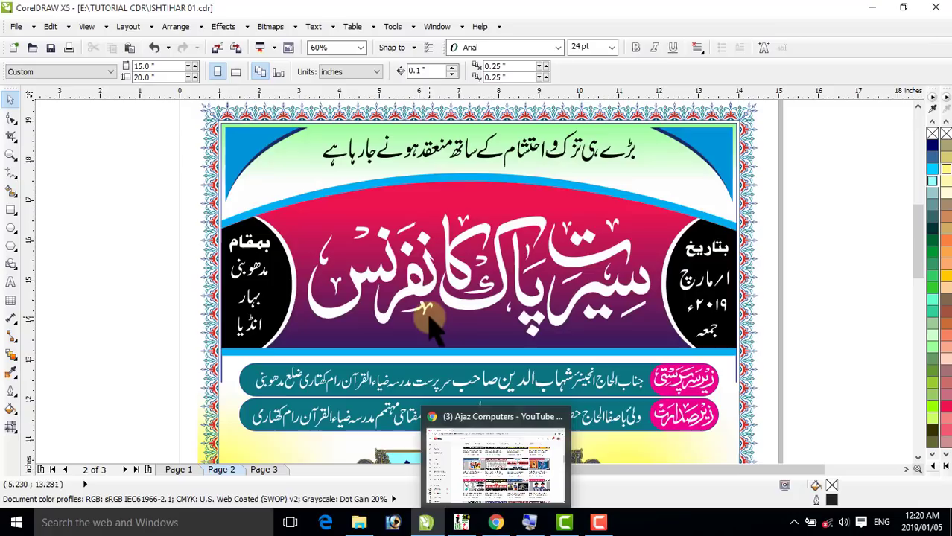
pyautogui.scroll(8, 429, 322)
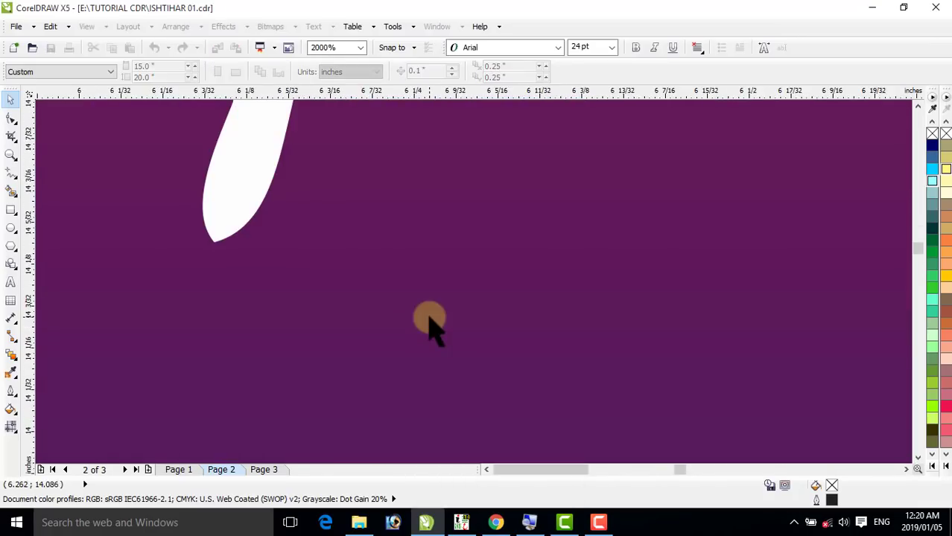
pyautogui.hotkey('shift', 'F4')
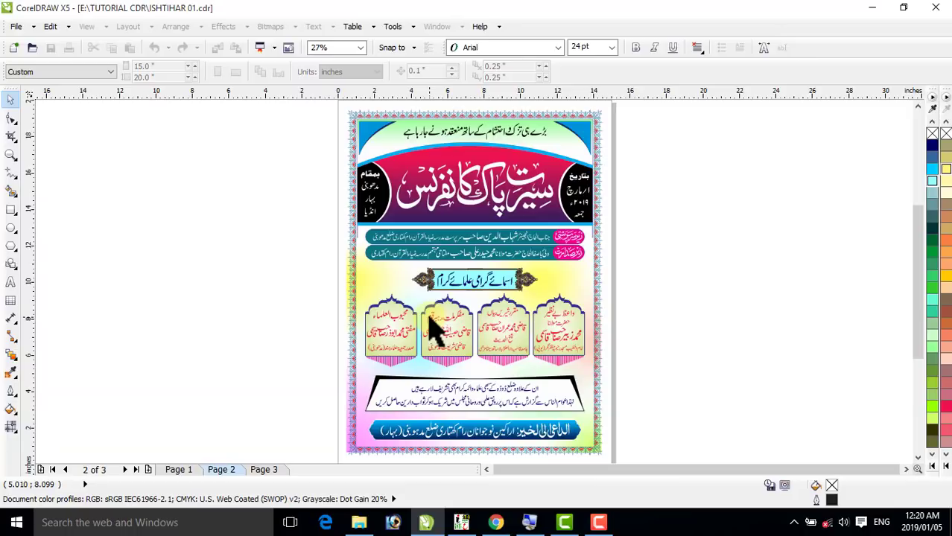